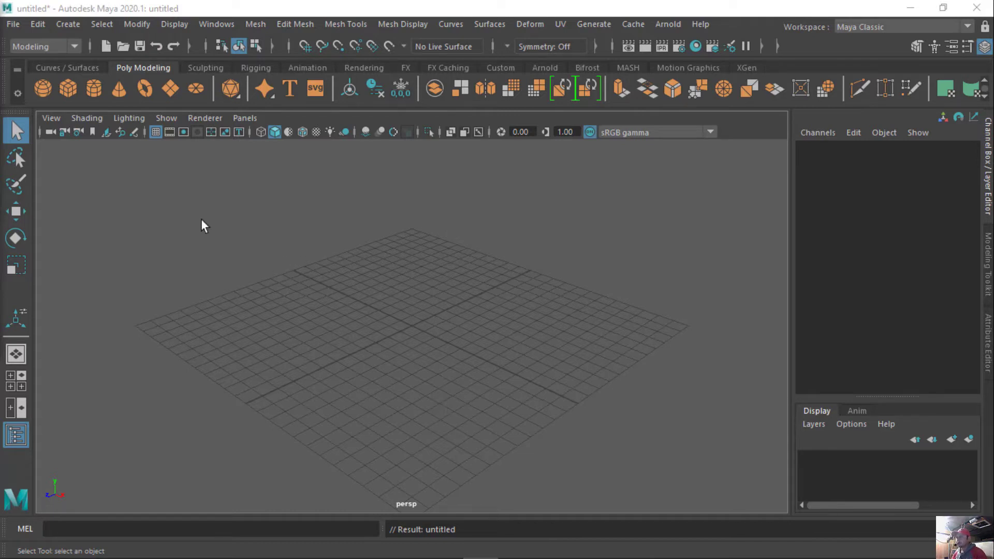
Start a new scene from the File menu, bringing up the save-changes prompt
click(15, 26)
click(31, 51)
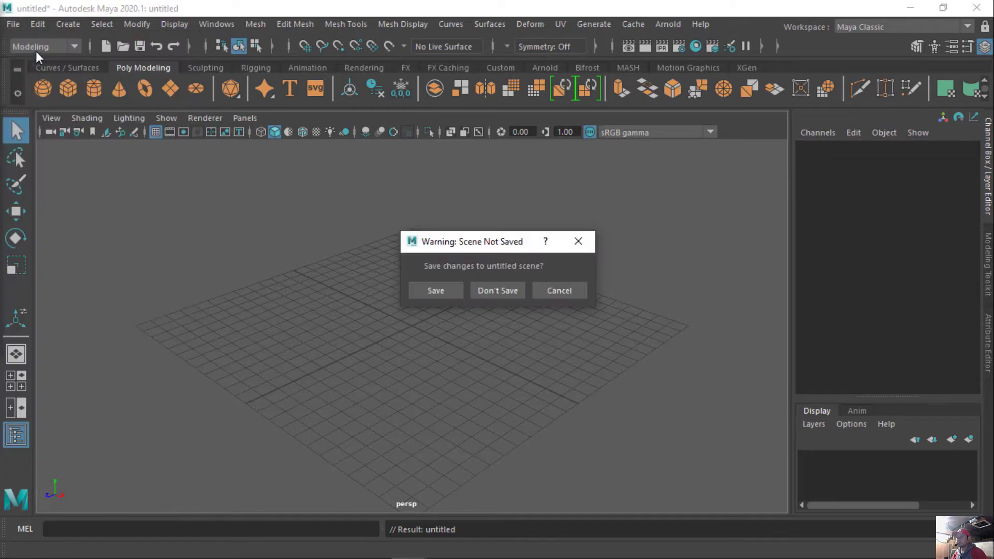
Discard the untitled scene's changes and create a polygon cube from the shelf
click(490, 291)
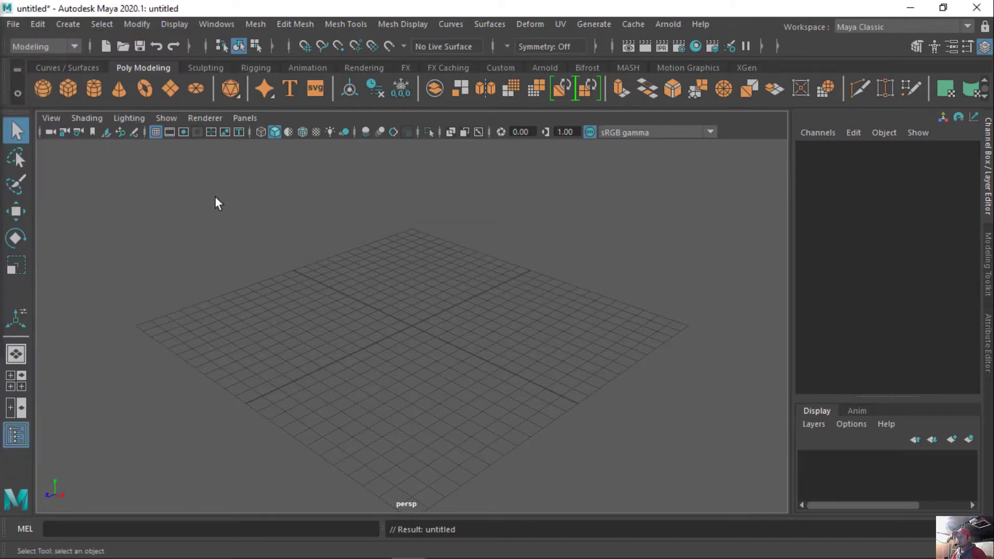
click(68, 89)
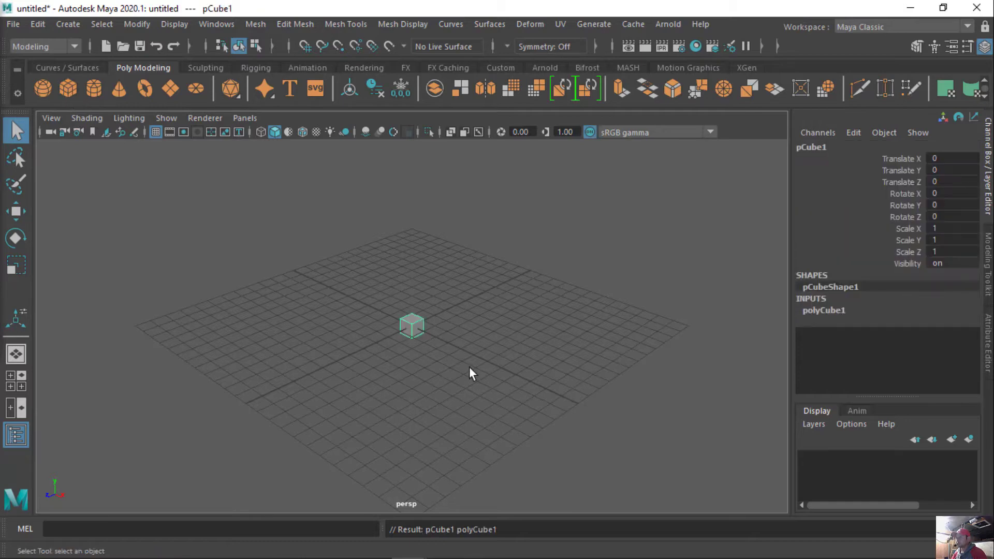
scroll(543, 365, up, 2)
scroll(647, 381, up, 2)
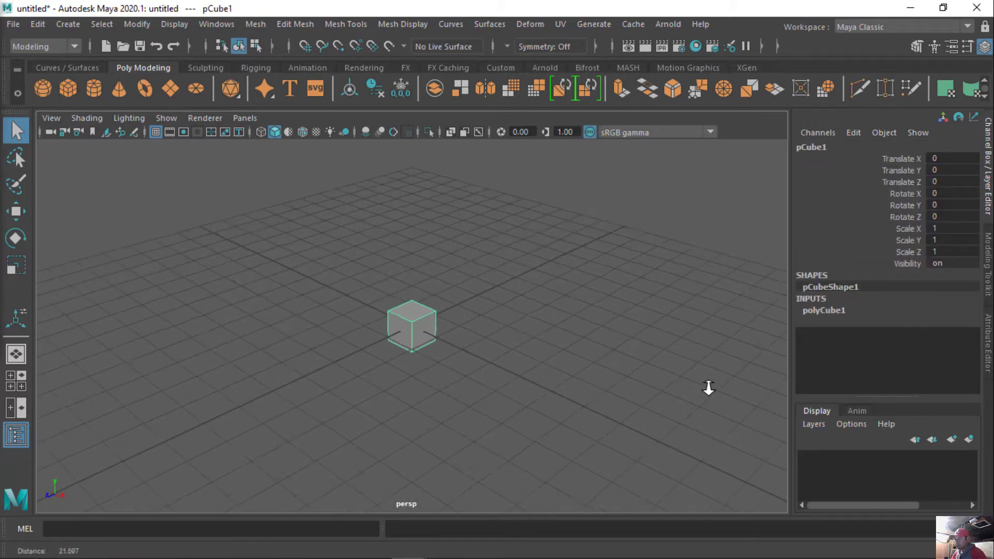
scroll(647, 398, up, 2)
scroll(435, 380, up, 2)
scroll(436, 380, down, 1)
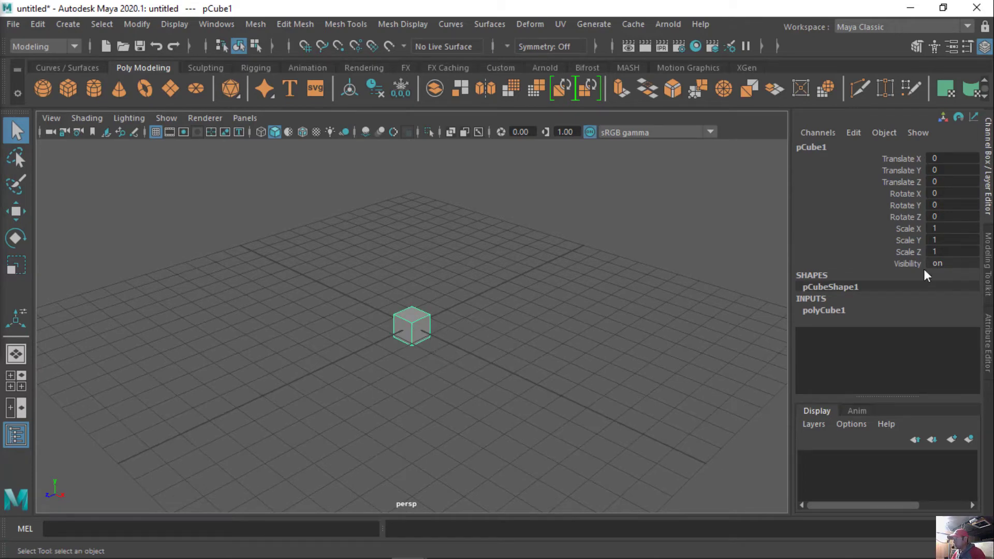
Scale pCube1 uniformly to 7 on X, Y and Z in the Channel Box
click(940, 230)
drag(939, 230, 936, 251)
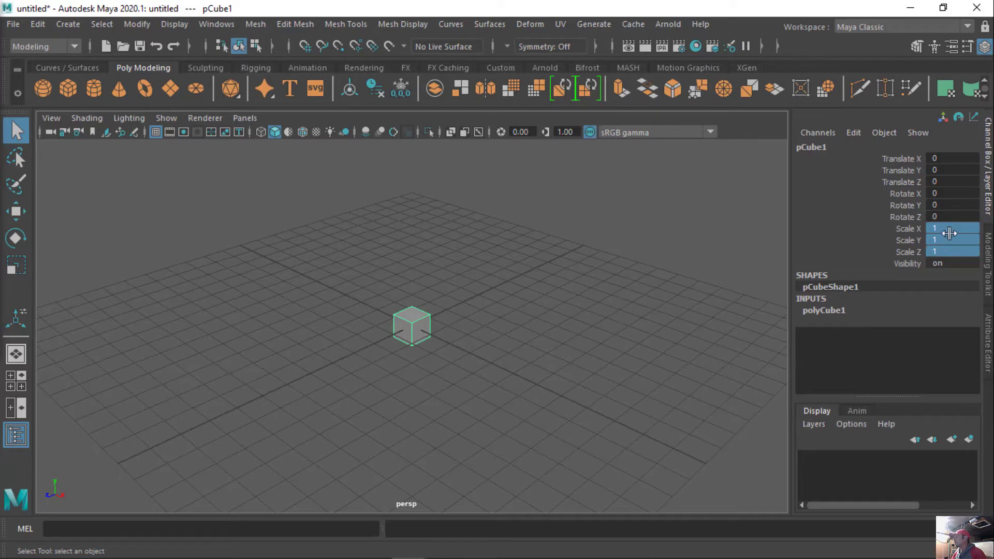
double_click(949, 251)
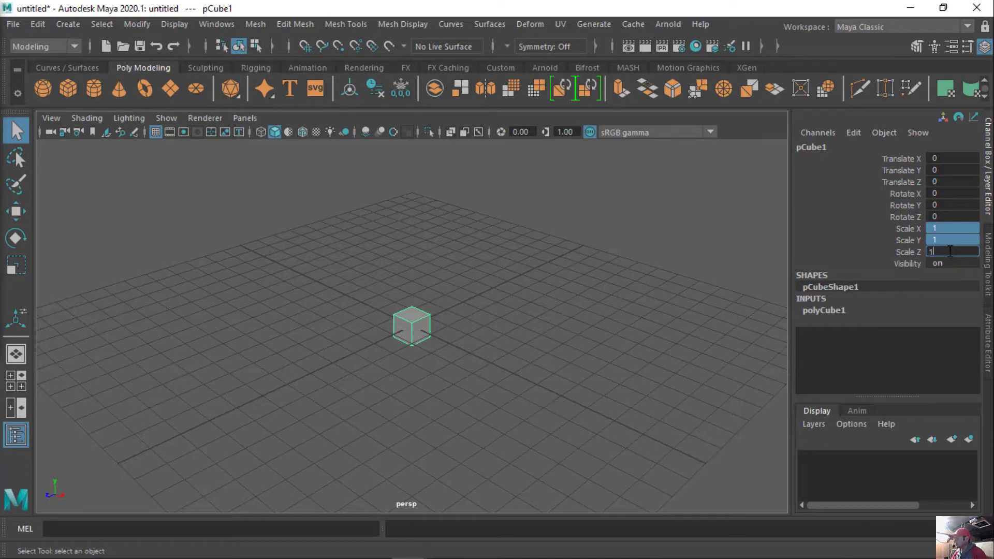
text(7)
key(Return)
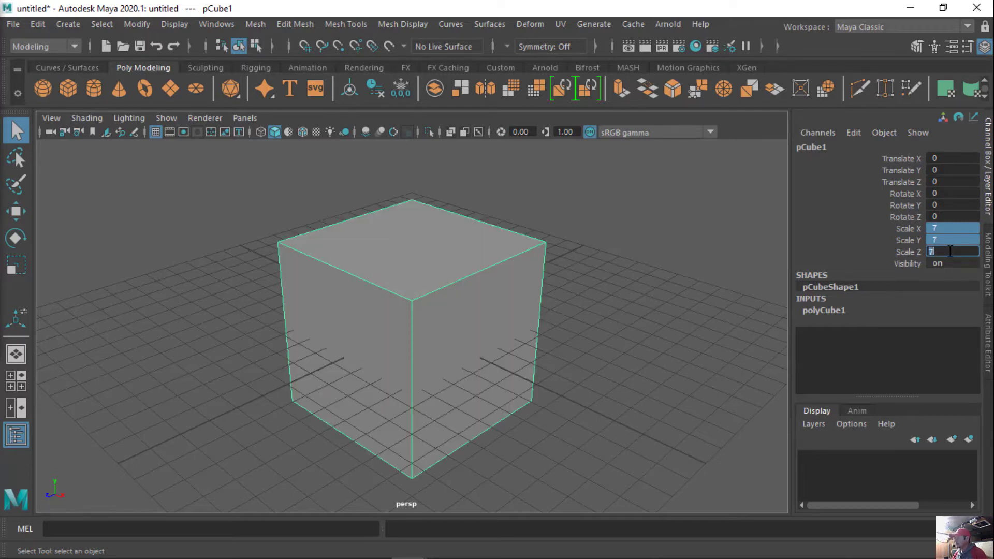
key(r)
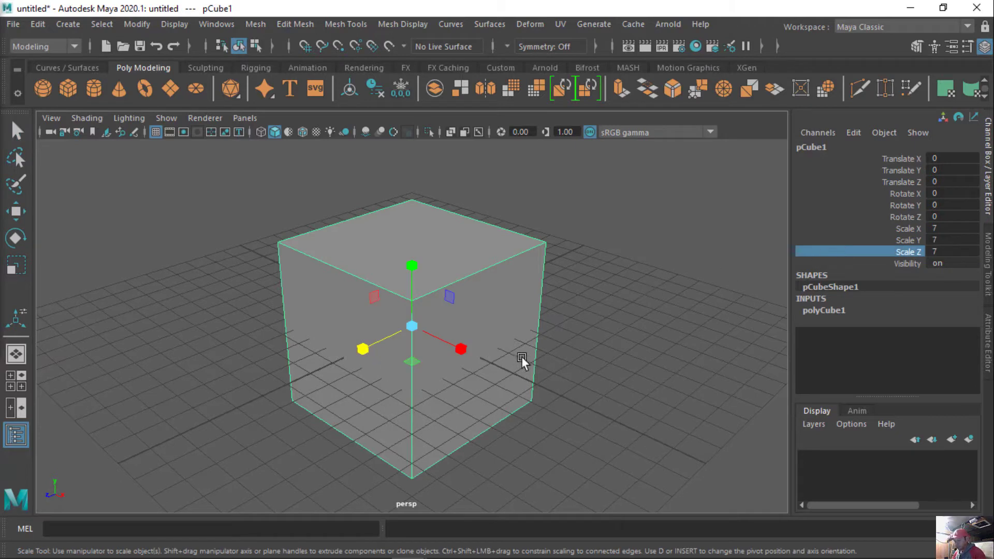
scroll(441, 343, down, 3)
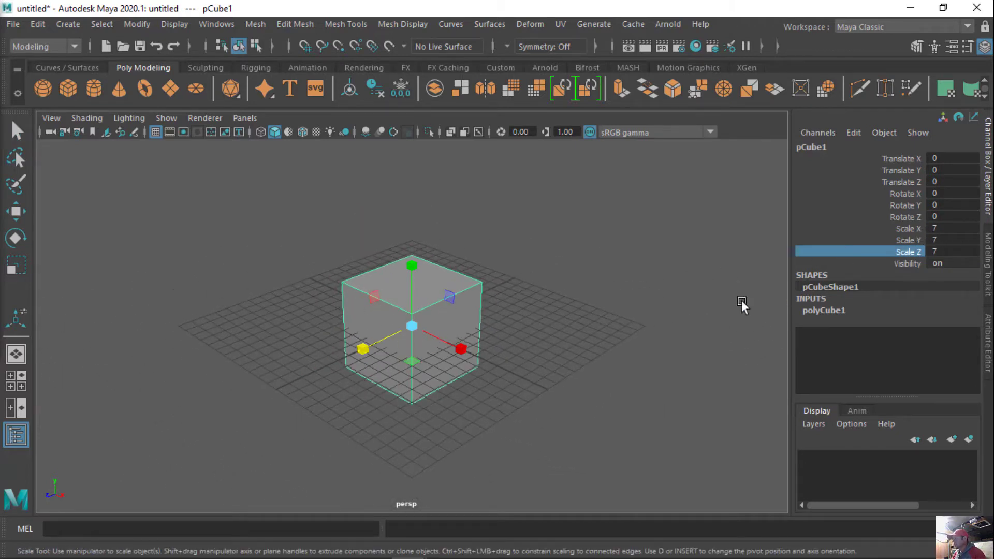
Set polyCube1 subdivisions to Width 6, Height 6 and Depth 2
click(815, 310)
key(q)
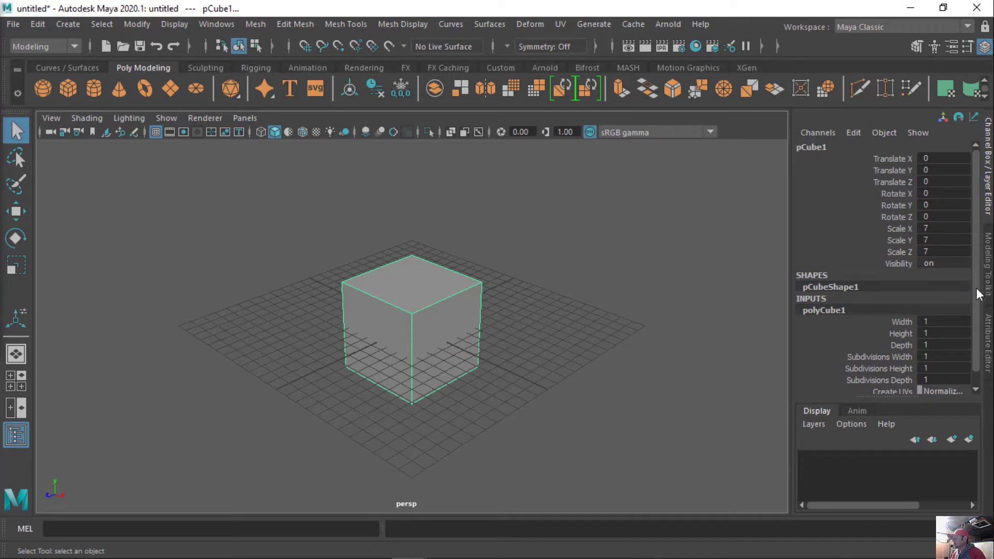
drag(975, 284, 976, 305)
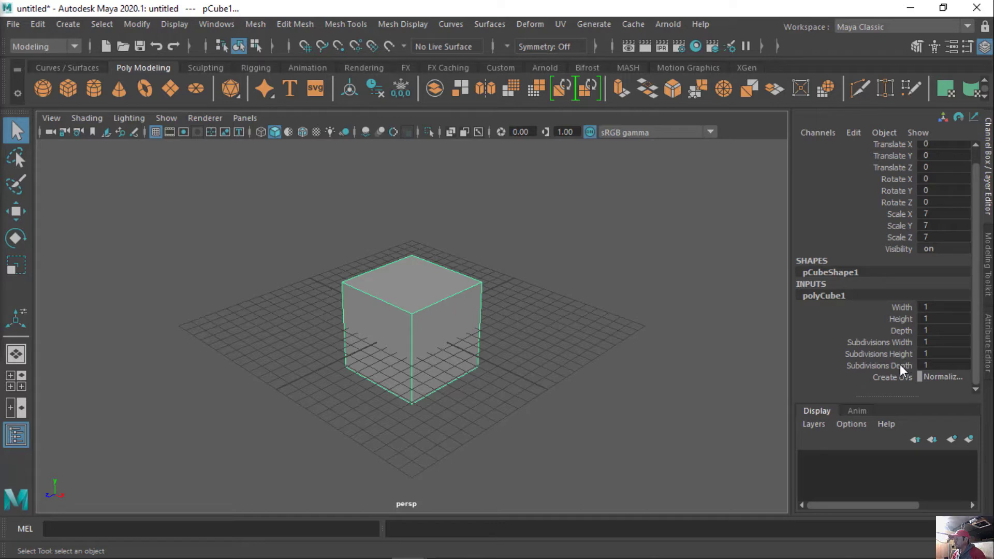
click(936, 365)
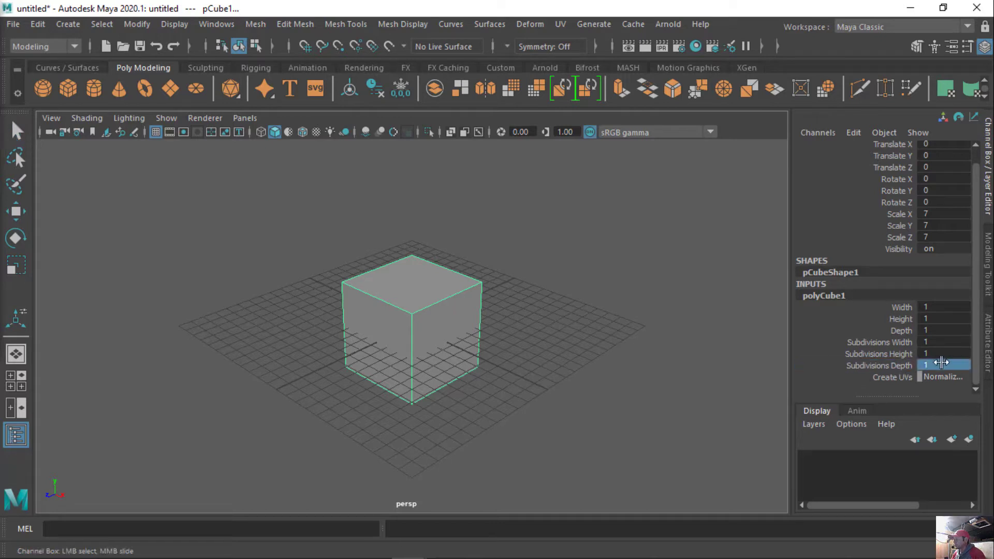
middle_drag(941, 362, 945, 362)
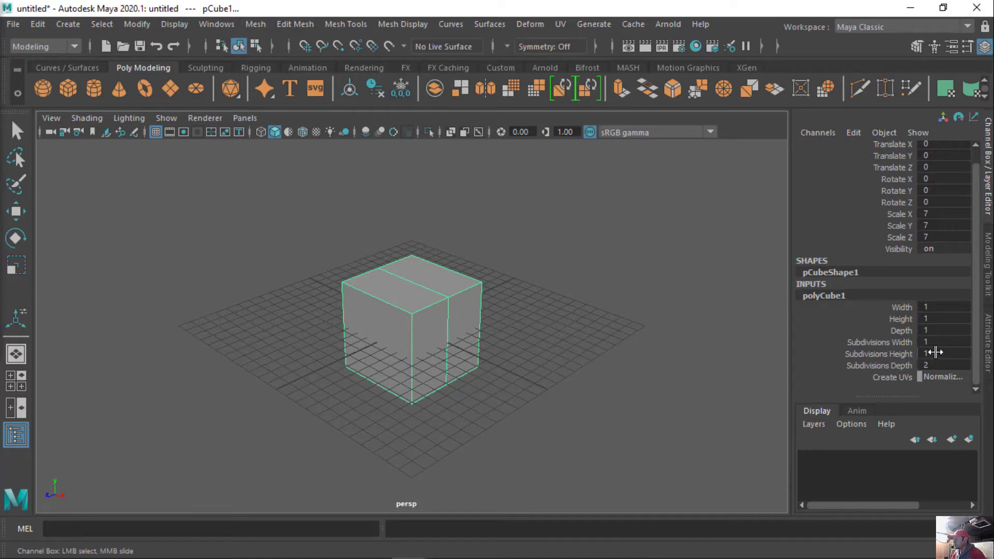
middle_drag(943, 352, 968, 352)
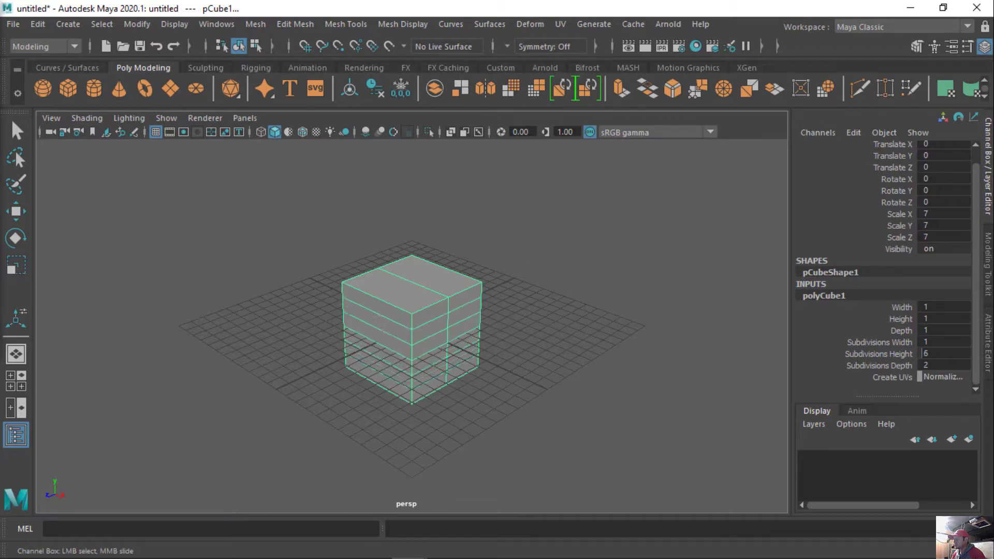
click(942, 341)
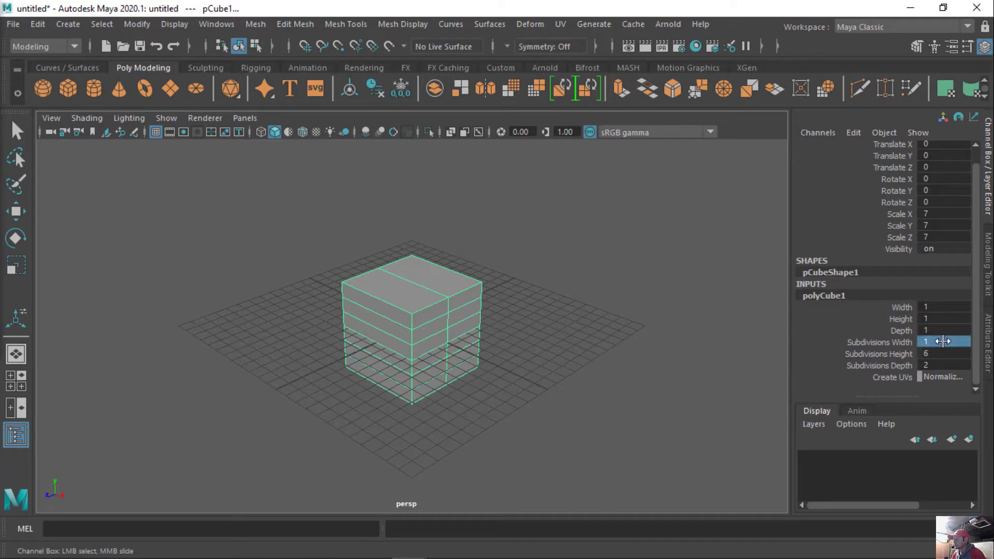
middle_drag(942, 341, 952, 341)
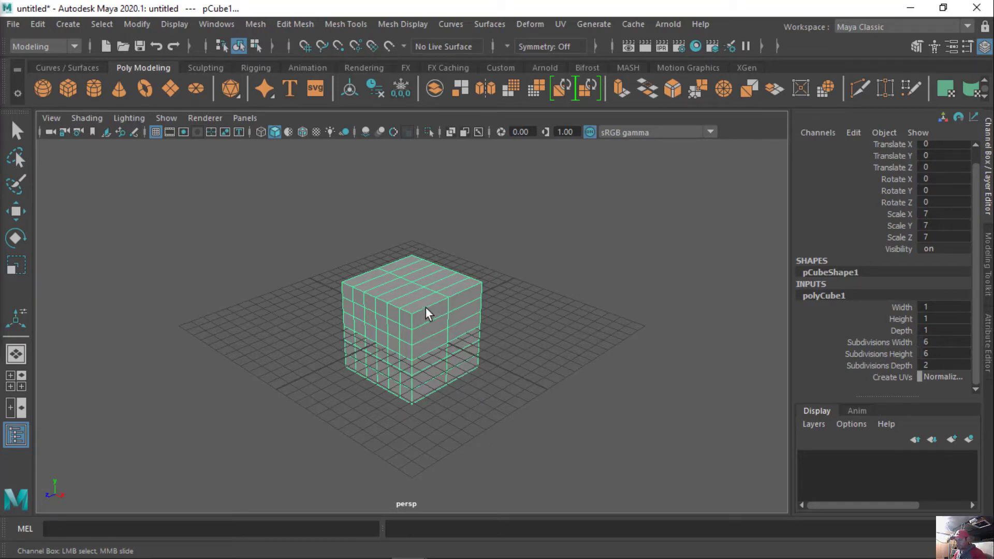
Raise the cube along Y to Translate Y 4.39
key(q)
alt+drag(428, 313, 511, 322)
mouse_move(511, 321)
alt+right_down()
mouse_move(654, 322)
mouse_move(533, 314)
alt+right_up()
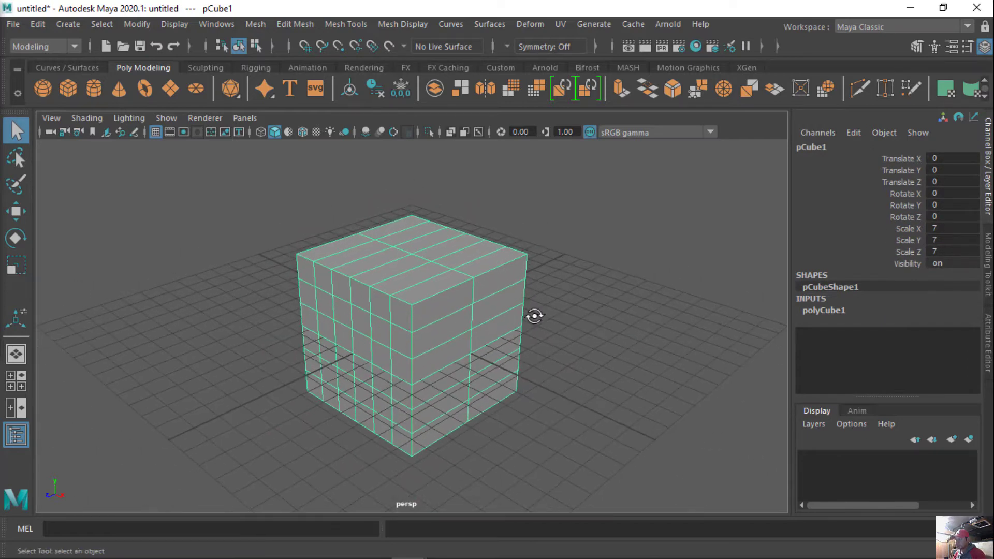
alt+drag(533, 315, 572, 306)
alt+right_drag(571, 306, 451, 304)
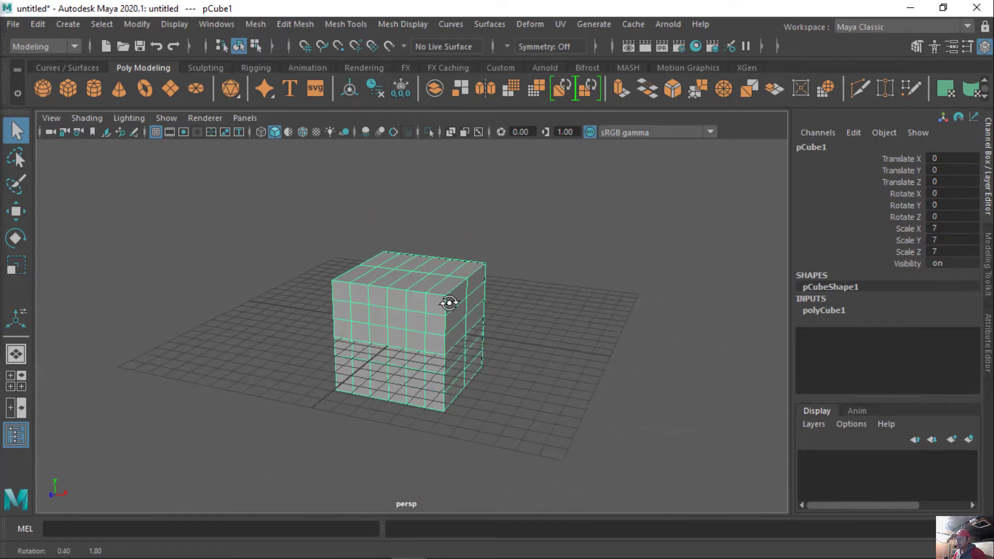
alt+drag(451, 300, 454, 313)
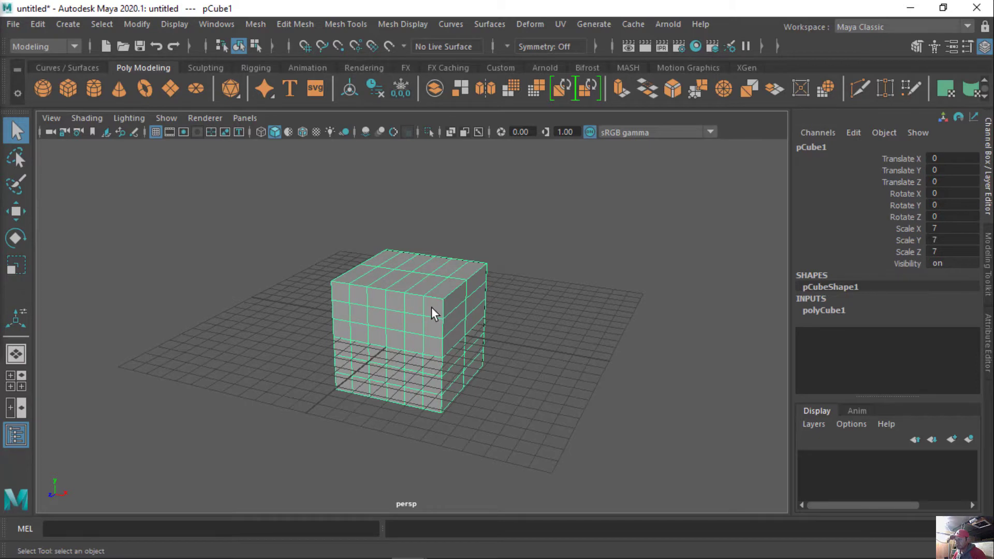
mouse_move(433, 311)
right_down()
mouse_move(481, 143)
mouse_move(435, 305)
right_up()
key(w)
drag(412, 256, 426, 184)
drag(424, 185, 425, 185)
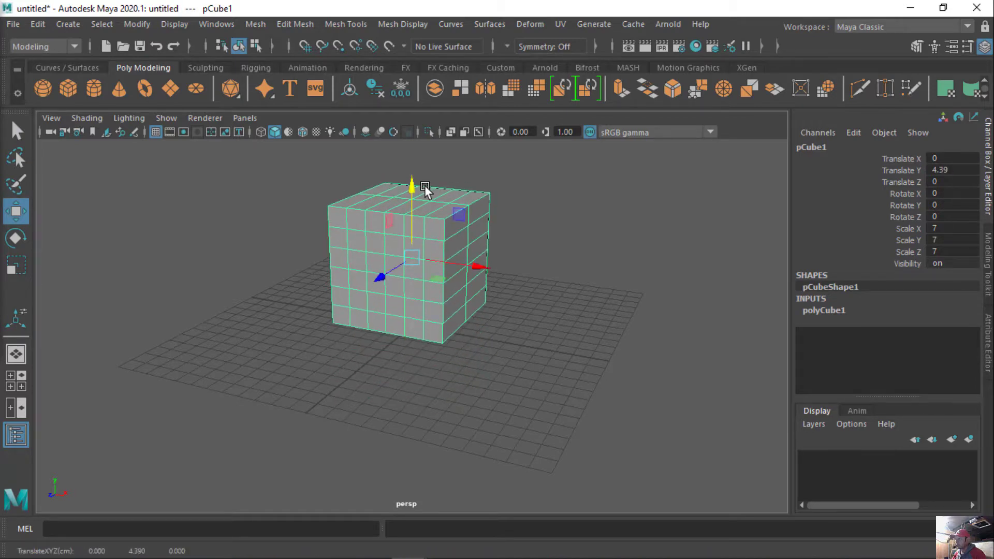
mouse_move(504, 449)
alt+right_down()
mouse_move(567, 442)
mouse_move(593, 403)
mouse_move(610, 511)
mouse_move(585, 452)
alt+right_up()
mouse_move(585, 451)
alt+mouse_down()
mouse_move(523, 441)
mouse_move(590, 430)
mouse_move(596, 412)
mouse_move(485, 406)
alt+mouse_up()
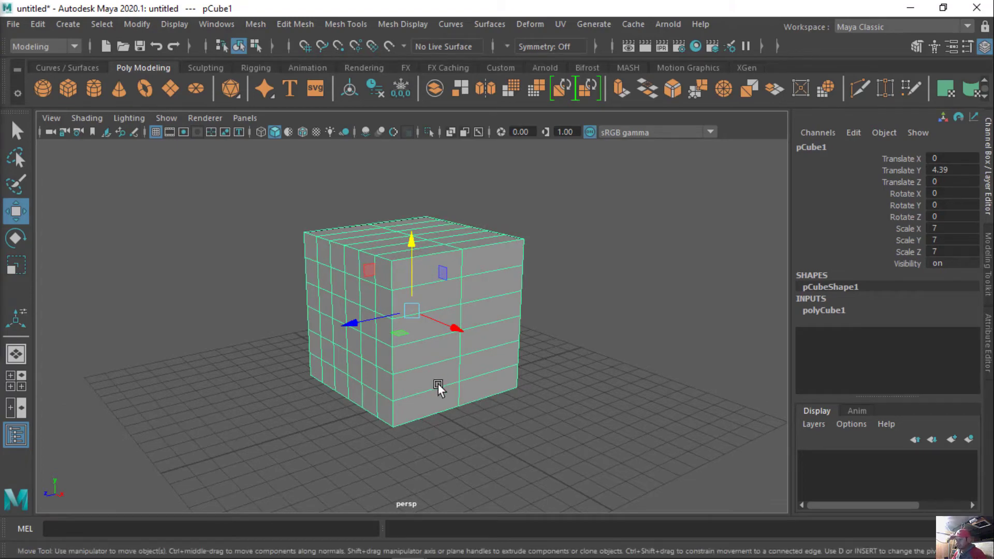
Flatten and widen the cube into a slab, Scale X 10.458 and Z 2.786
key(r)
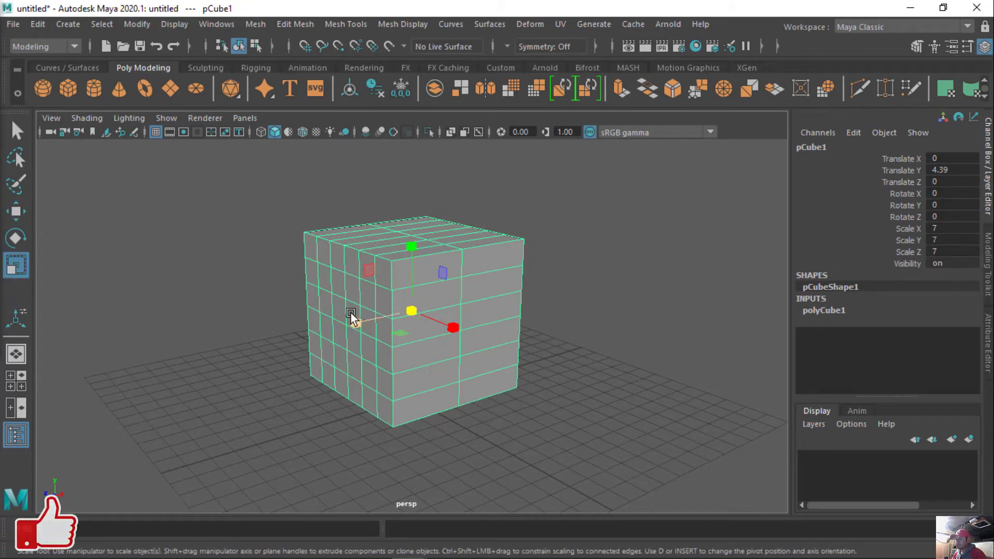
mouse_move(356, 319)
mouse_down()
mouse_move(405, 320)
mouse_move(382, 366)
mouse_move(435, 370)
mouse_move(408, 370)
mouse_up()
drag(492, 319, 526, 327)
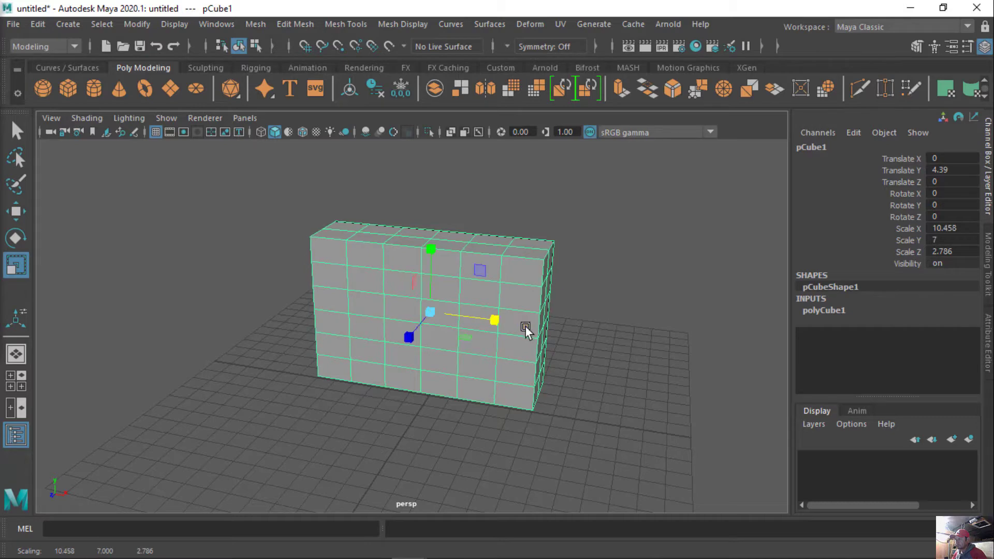
mouse_move(492, 420)
alt+mouse_down()
mouse_move(391, 395)
mouse_move(343, 392)
mouse_move(333, 402)
mouse_move(533, 416)
mouse_move(499, 427)
mouse_move(478, 458)
mouse_move(518, 421)
alt+mouse_up()
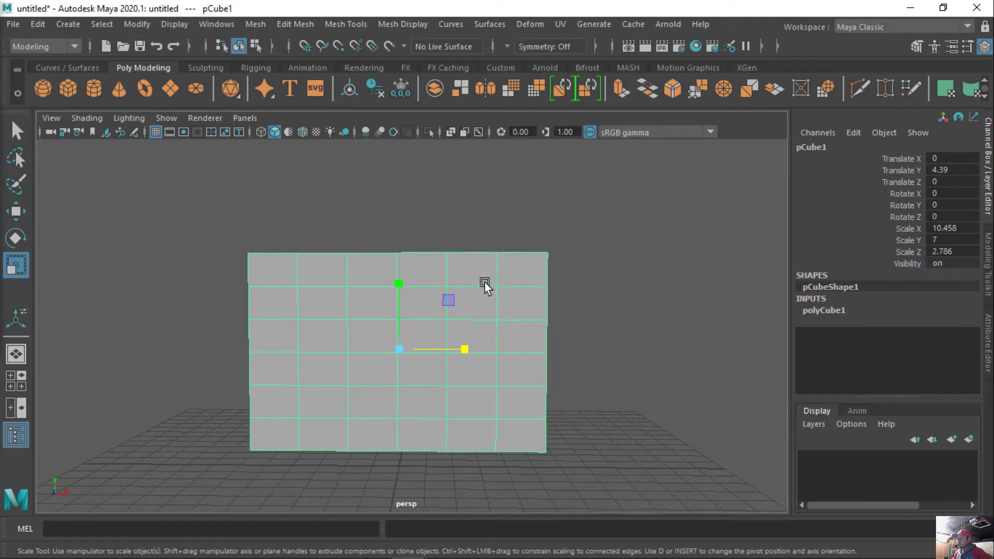
Switch pCube1 to edge selection through its marking menu
right_click(470, 285)
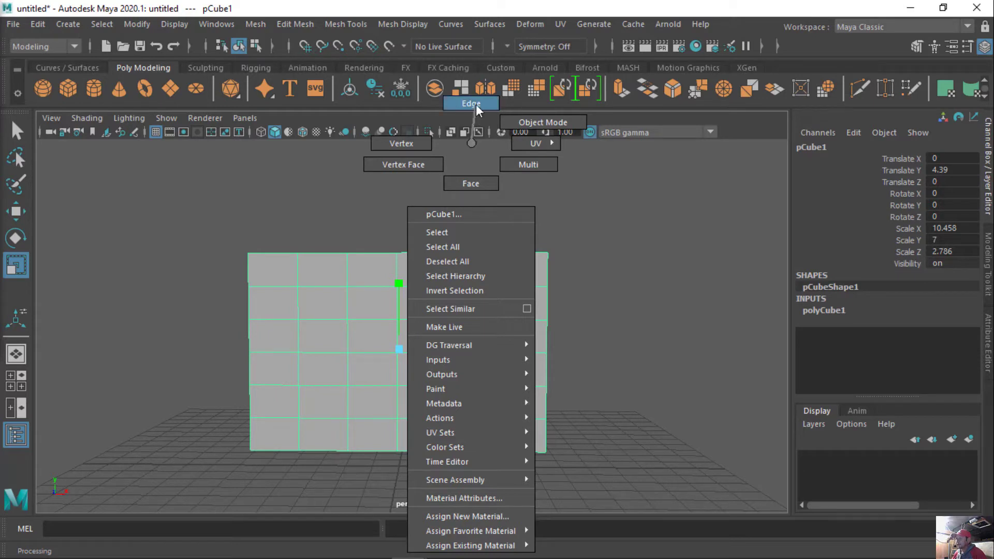
right_drag(477, 104, 470, 139)
right_drag(467, 292, 473, 115)
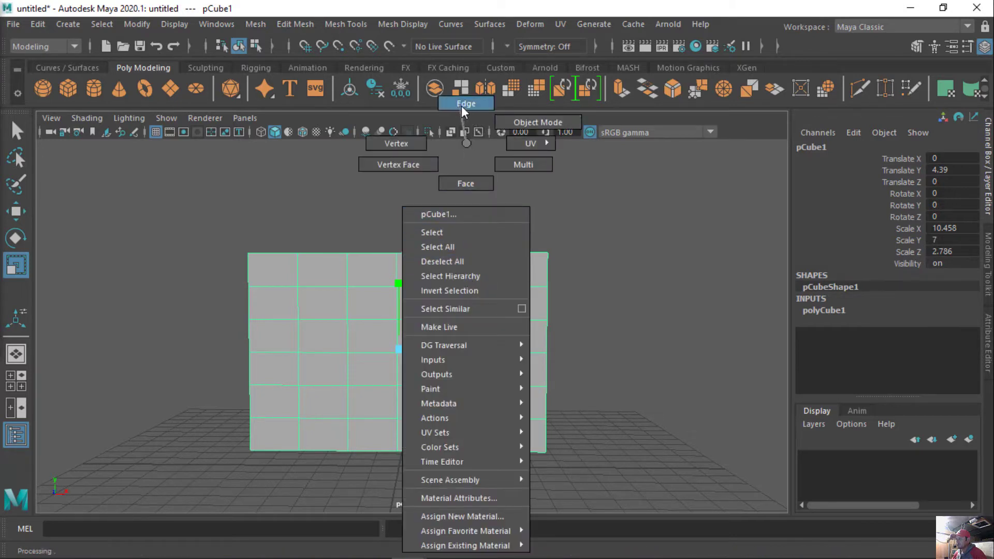
right_drag(461, 106, 461, 105)
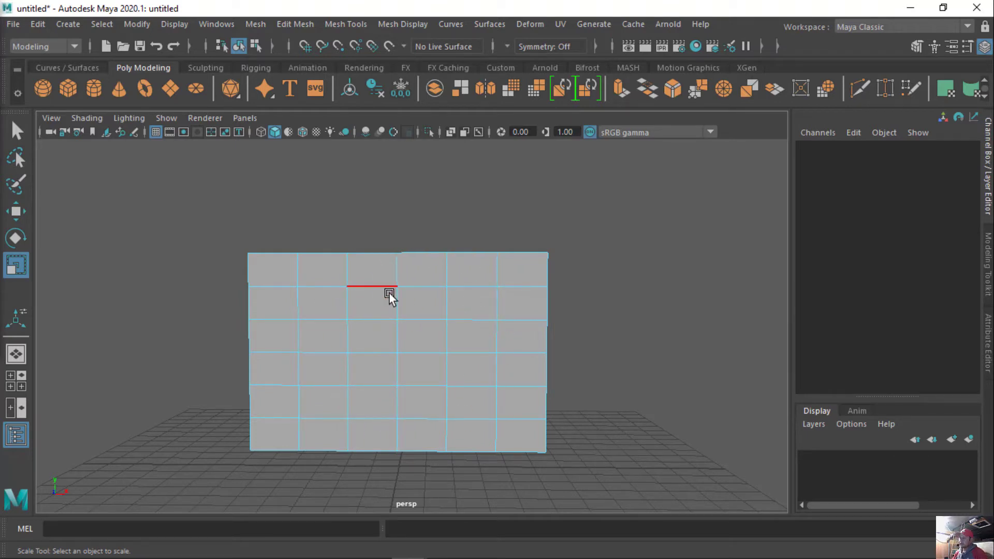
Select the upper front-face edges of the slab, undoing stray edge picks
click(362, 286)
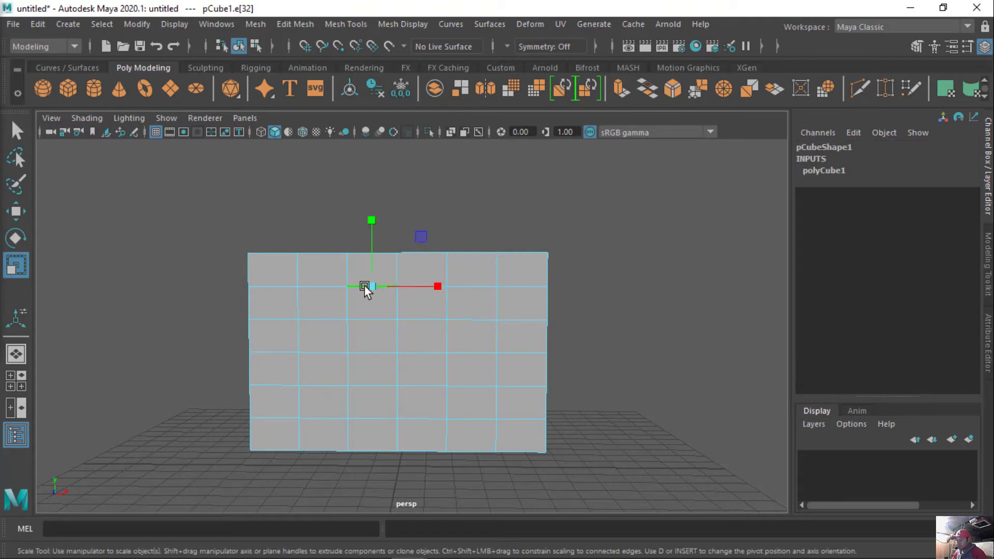
shift+double_click(483, 286)
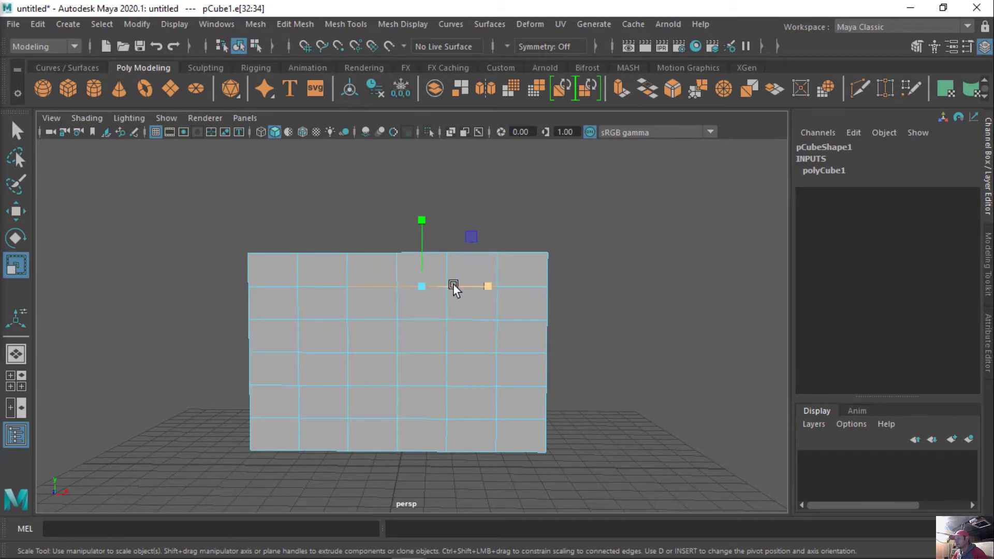
shift+click(496, 299)
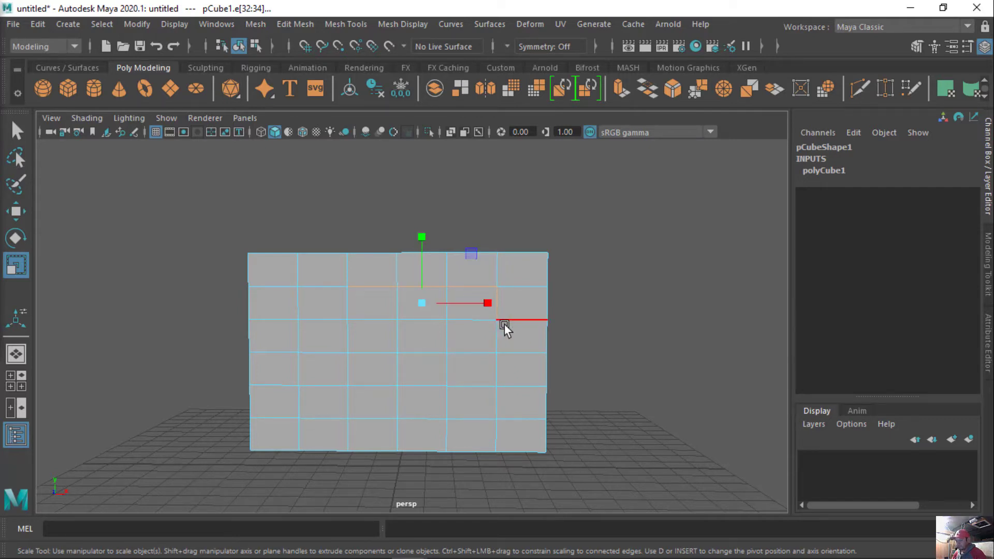
key(ctrl+z)
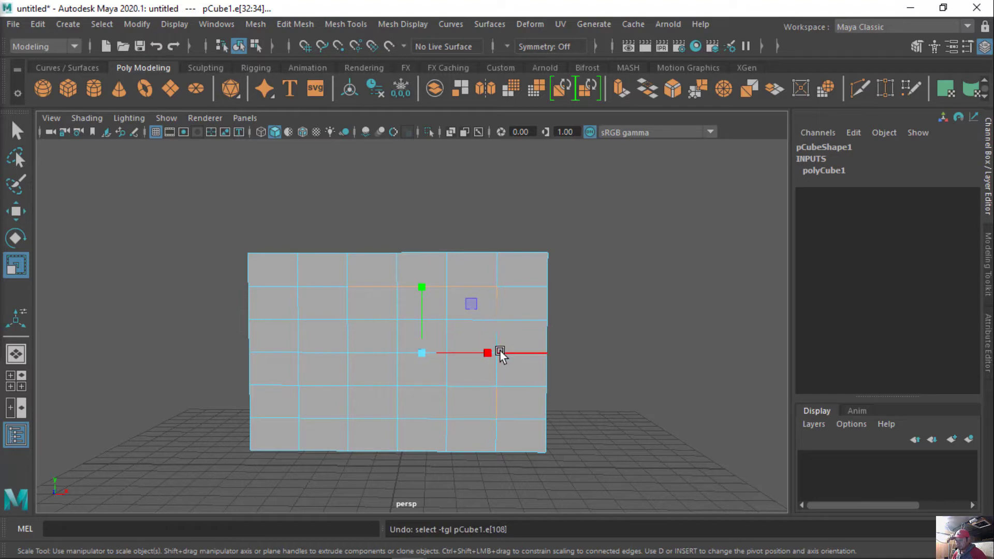
key(ctrl+z)
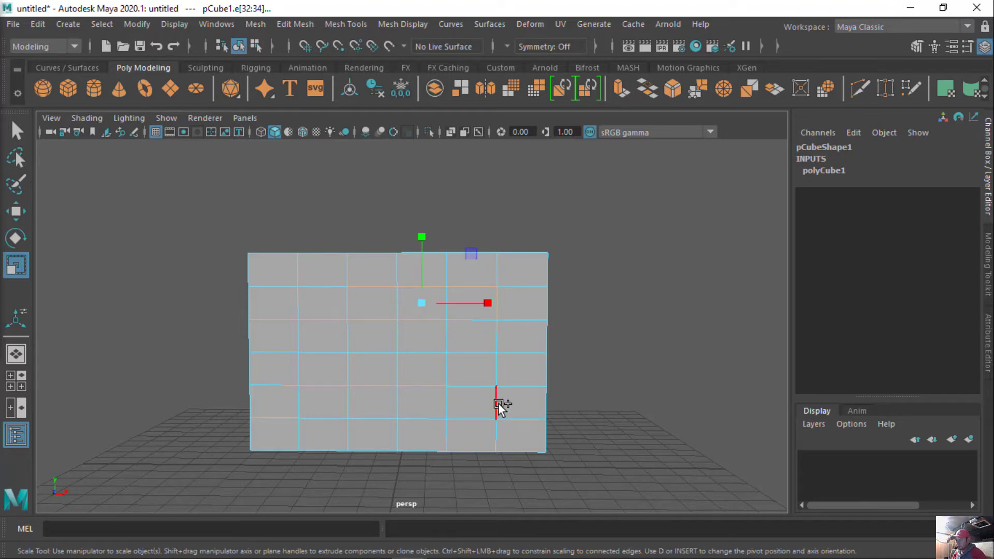
key(ctrl+z)
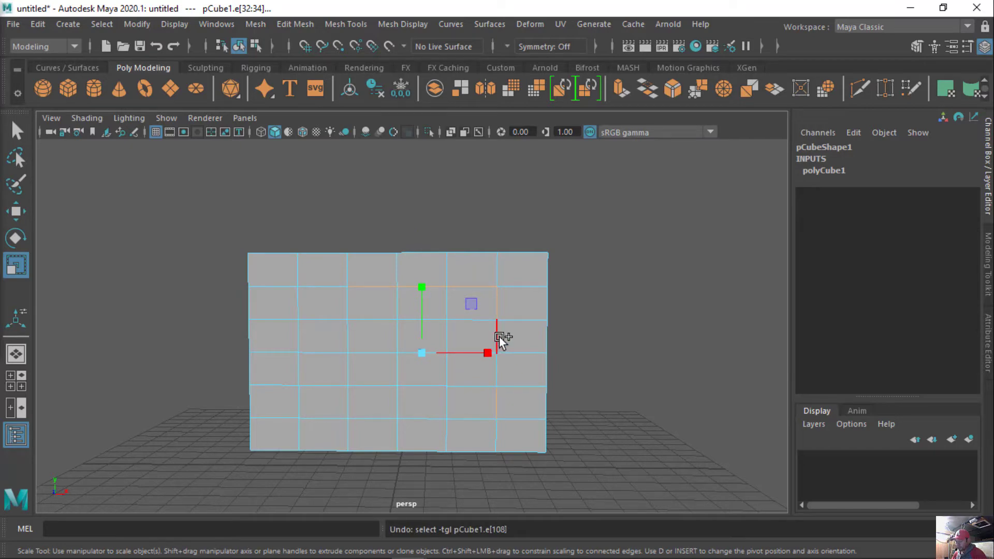
Try selecting bottom edge loops on the front face, undoing back to the earlier selection
mouse_move(504, 340)
alt+mouse_down()
mouse_move(450, 337)
mouse_move(490, 349)
alt+mouse_up()
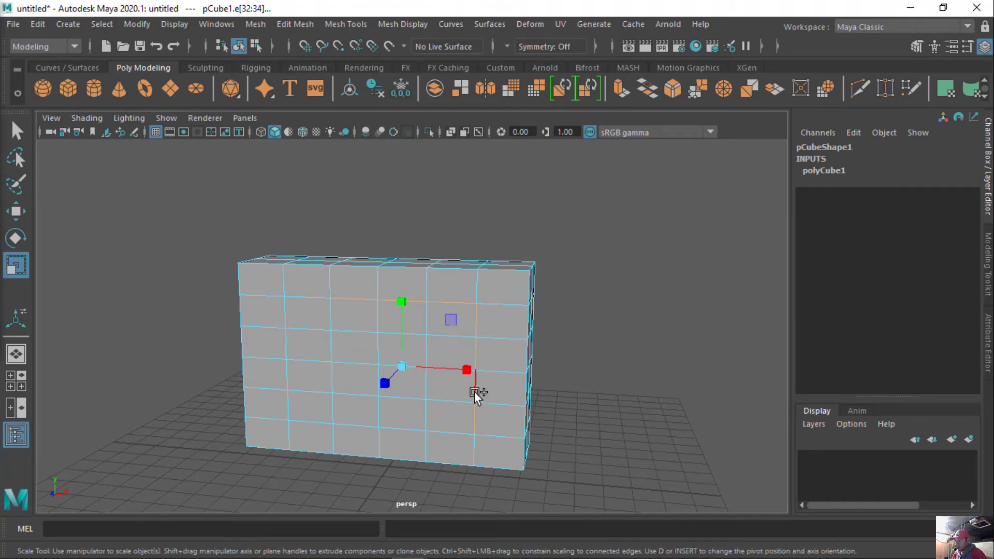
click(461, 437)
key(ctrl+z)
alt+drag(461, 434, 512, 433)
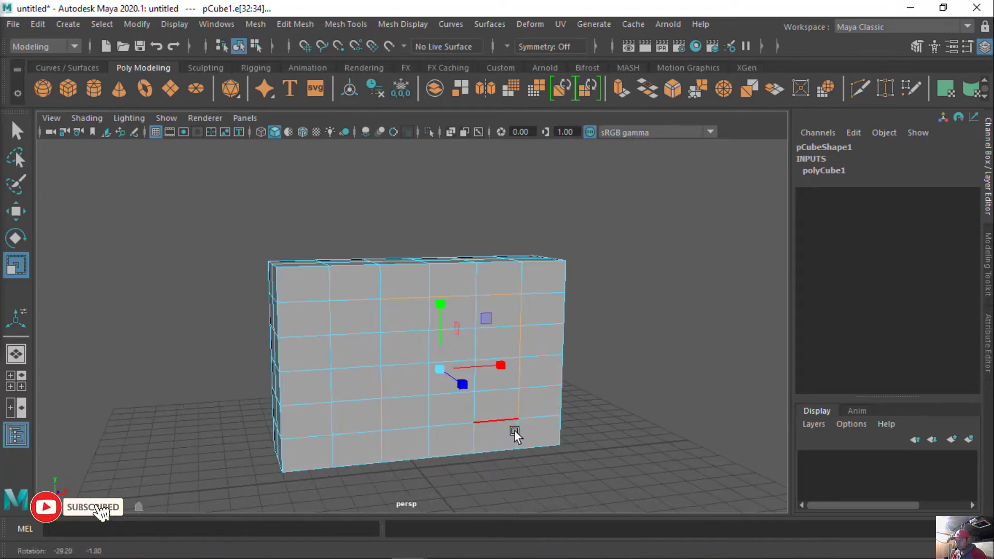
double_click(398, 431)
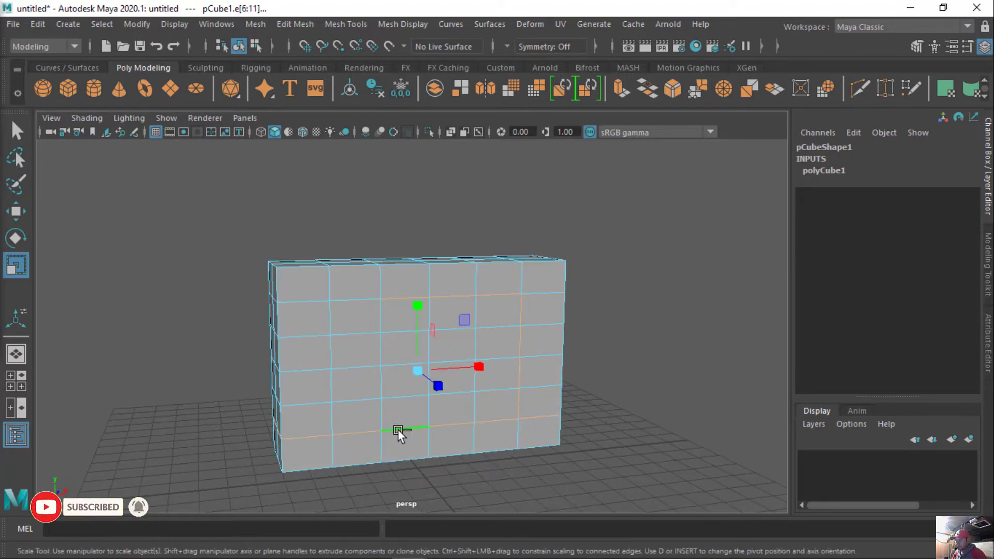
shift+click(347, 433)
shift+click(293, 436)
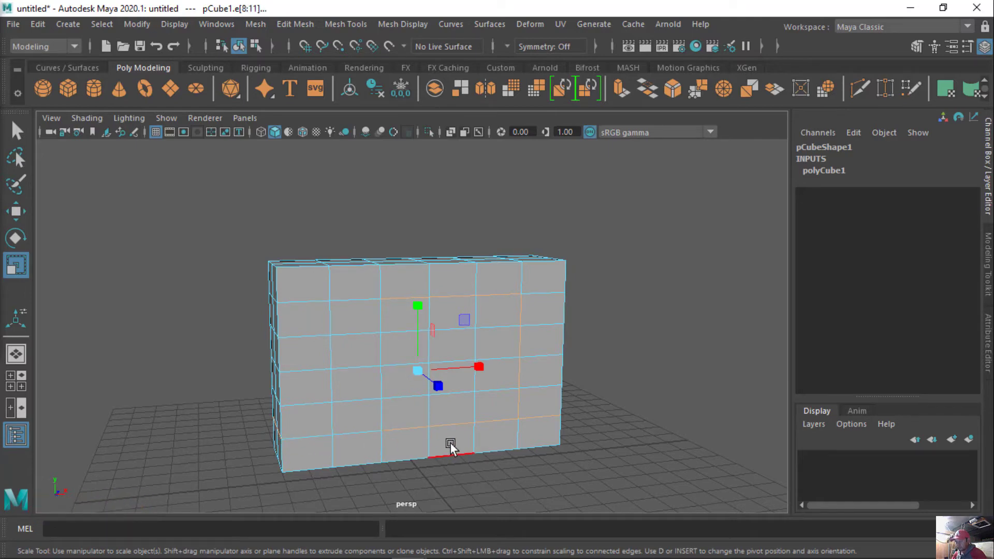
mouse_move(475, 440)
alt+mouse_down()
mouse_move(226, 435)
mouse_move(277, 438)
alt+mouse_up()
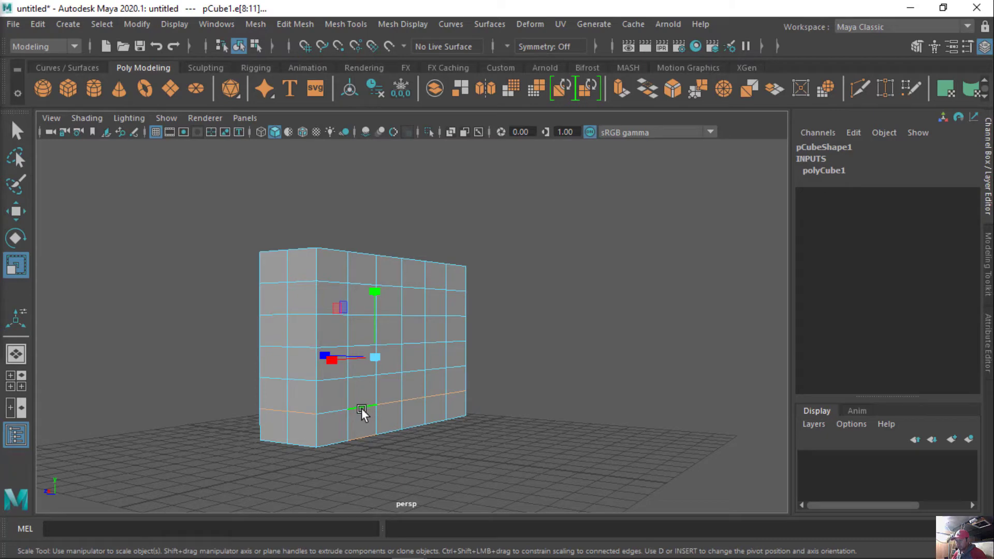
key(ctrl+z)
key(ctrl+z)
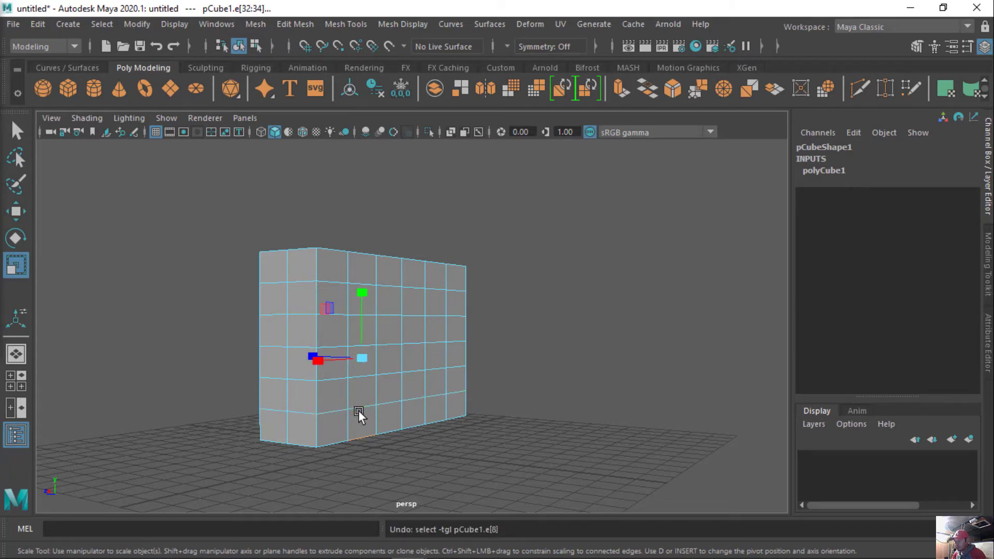
key(ctrl+z)
Add three bottom front-face edges to complete the ring and invoke Circularize
alt+drag(324, 401, 517, 405)
shift+click(453, 416)
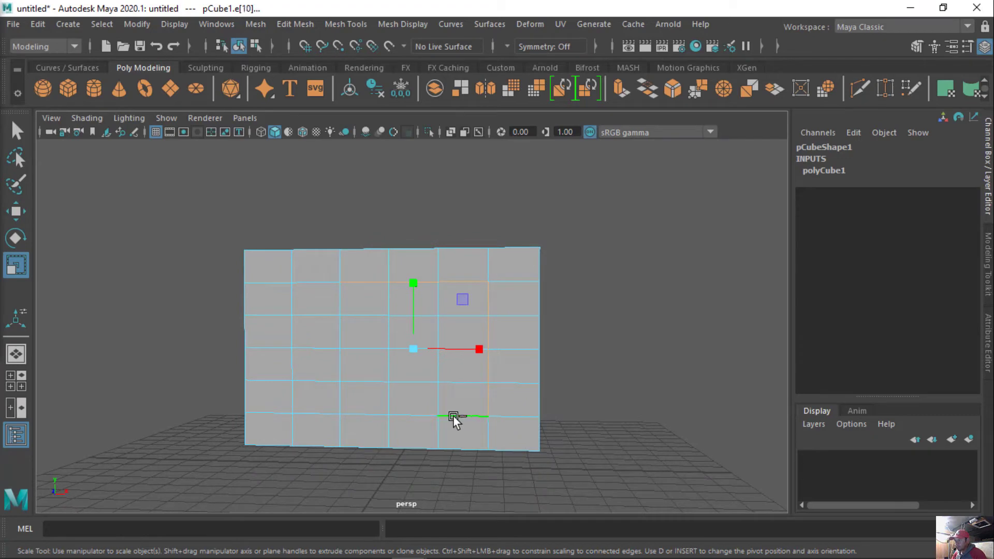
shift+click(411, 414)
shift+click(370, 414)
mouse_move(451, 410)
alt+mouse_down()
mouse_move(495, 411)
mouse_move(495, 420)
mouse_move(610, 458)
mouse_move(491, 445)
mouse_move(572, 365)
mouse_move(655, 380)
mouse_move(660, 410)
mouse_move(573, 463)
mouse_move(438, 444)
mouse_move(331, 414)
mouse_move(327, 365)
mouse_move(433, 408)
mouse_move(442, 430)
alt+mouse_up()
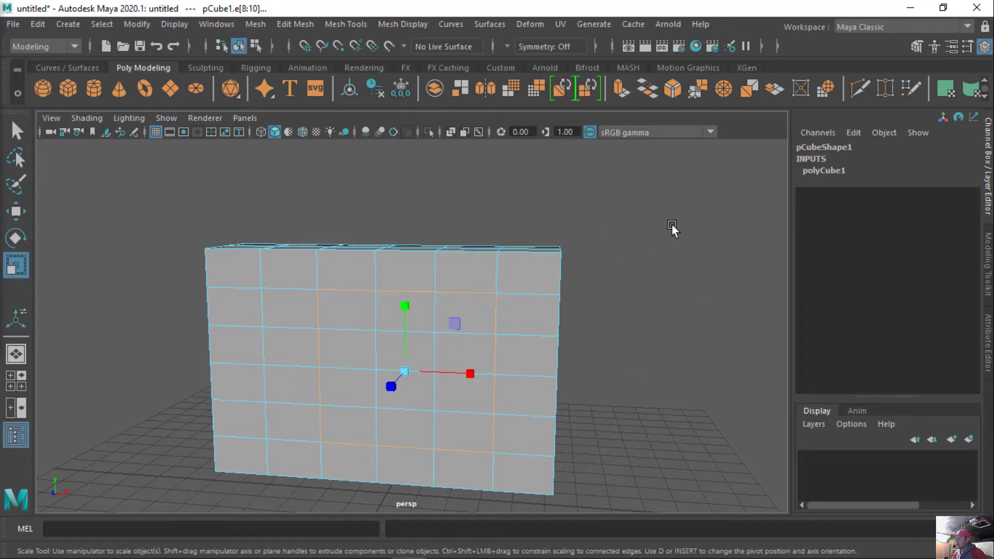
click(829, 92)
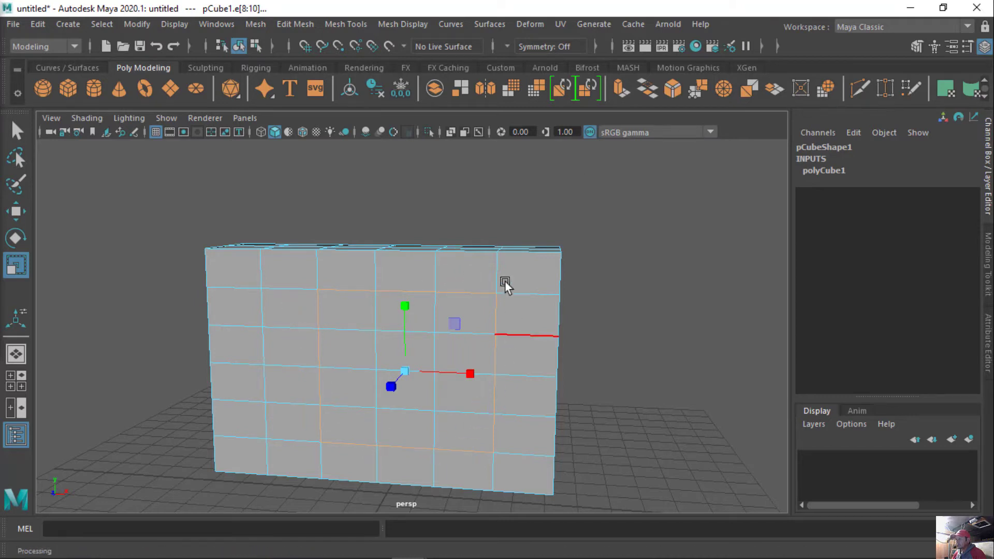
Circularize the front-face edge loop and set its Twist to -10.5
click(823, 91)
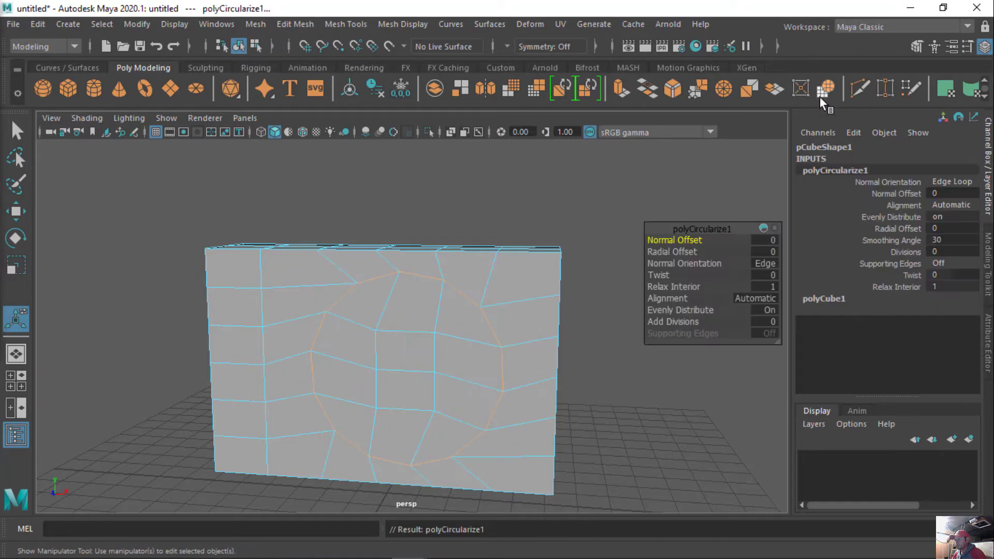
mouse_move(514, 377)
alt+mouse_down()
mouse_move(548, 368)
mouse_move(423, 359)
mouse_move(357, 378)
alt+mouse_up()
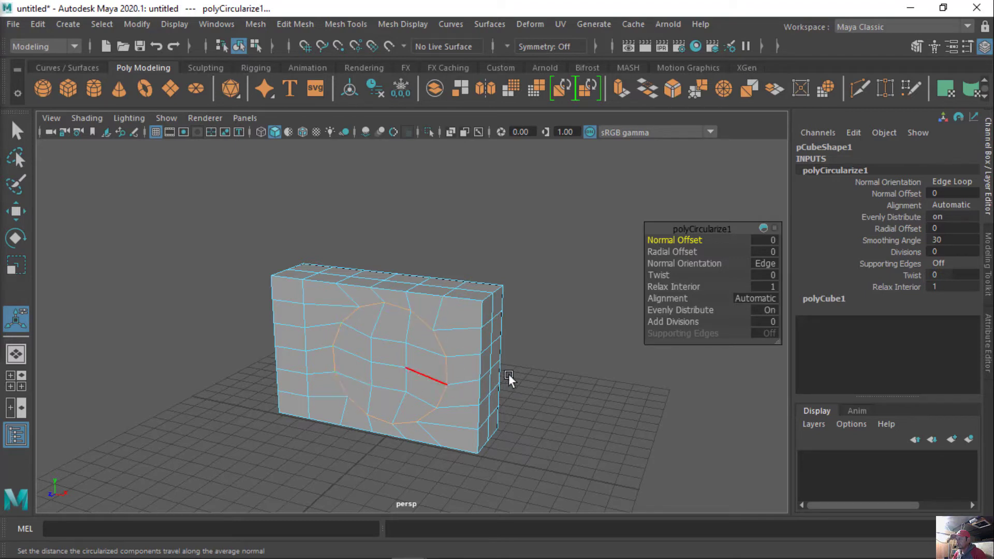
drag(713, 234, 663, 253)
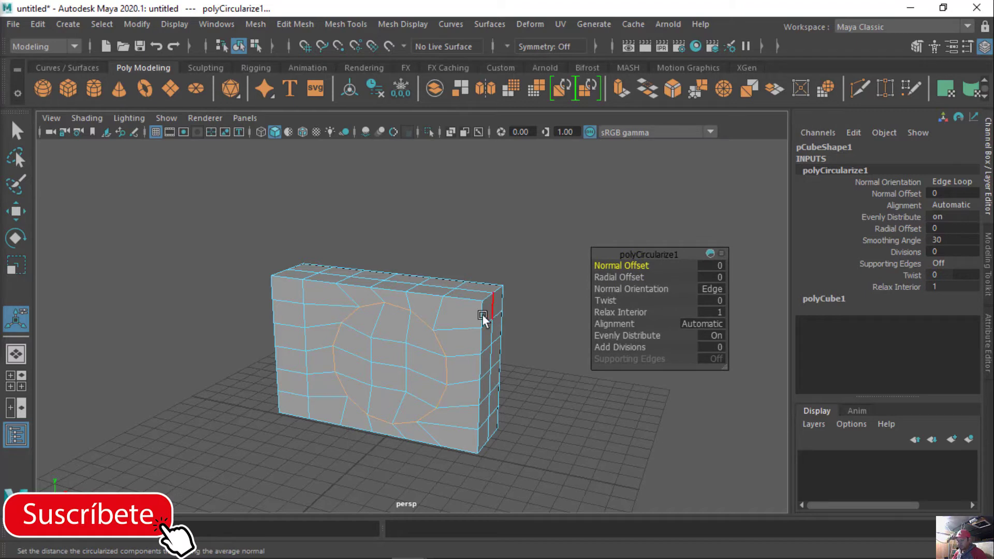
alt+right_drag(491, 336, 545, 370)
alt+drag(545, 370, 538, 352)
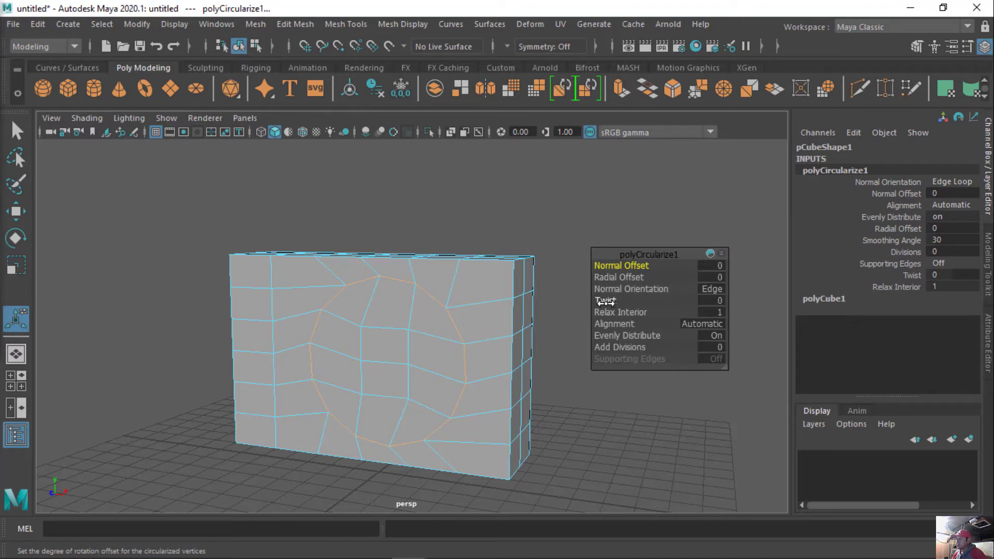
mouse_move(605, 301)
mouse_down()
mouse_move(616, 300)
mouse_move(525, 291)
mouse_up()
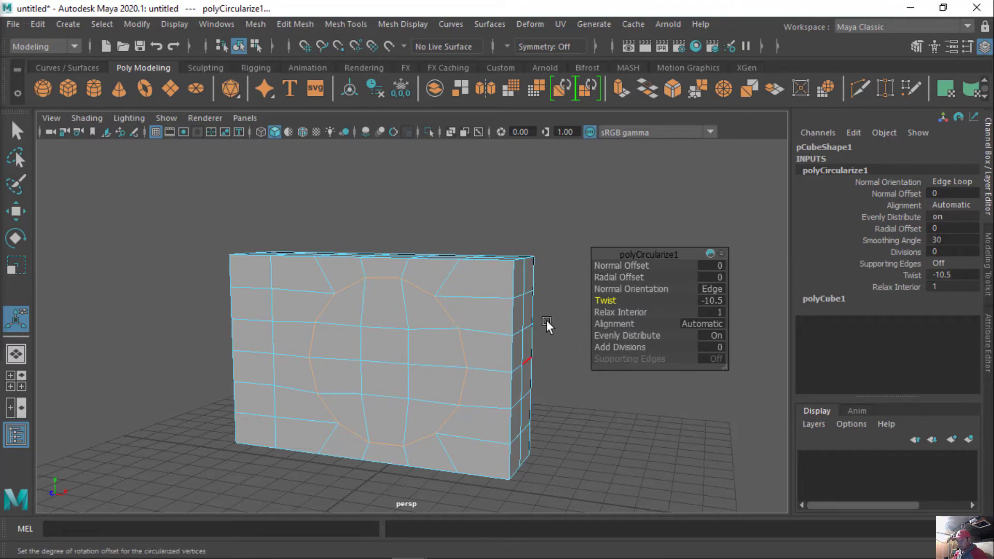
mouse_move(546, 322)
alt+mouse_down()
mouse_move(453, 335)
mouse_move(526, 337)
mouse_move(518, 335)
alt+mouse_up()
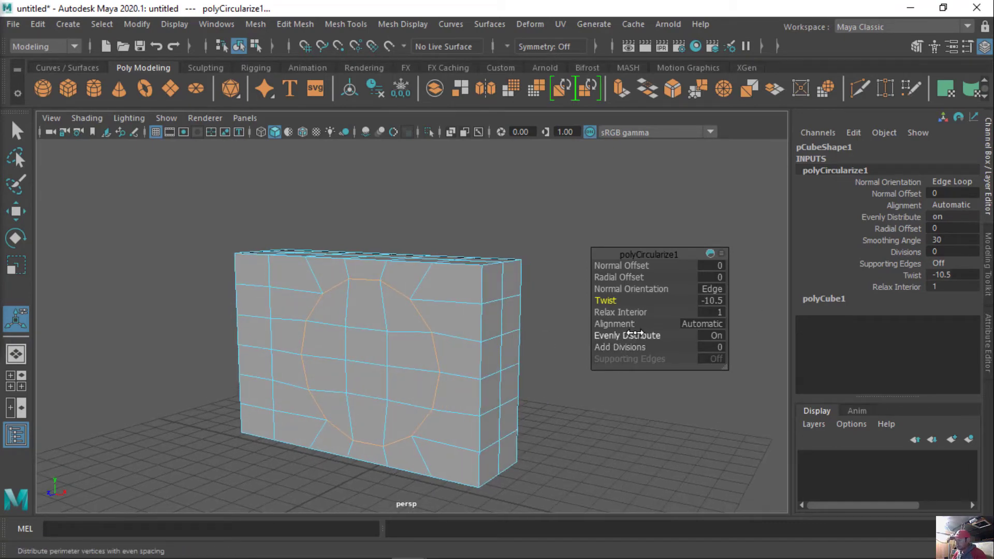
alt+right_drag(634, 334, 639, 355)
alt+middle_drag(639, 355, 634, 289)
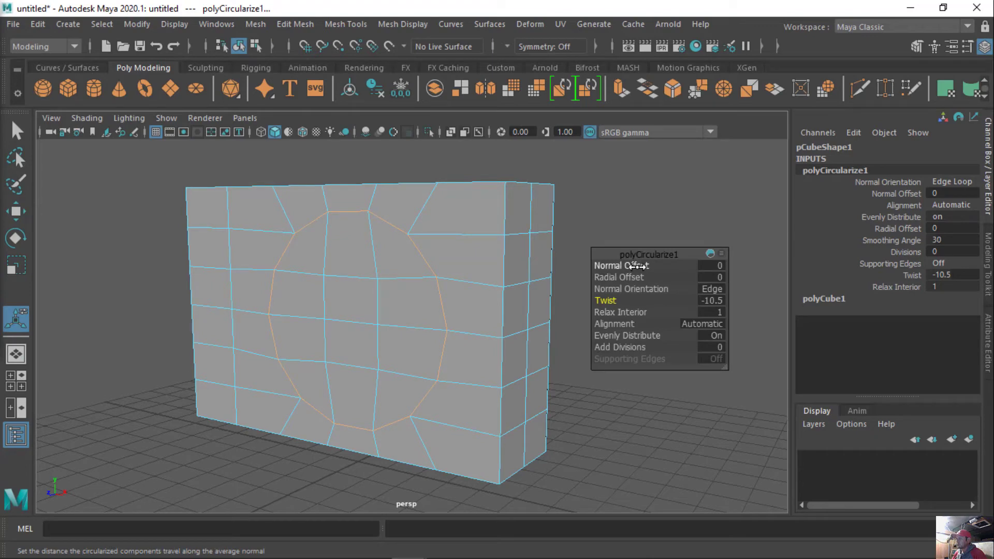
Set the circularize Normal Offset and Radial Offset both to 0
drag(629, 266, 629, 268)
click(710, 264)
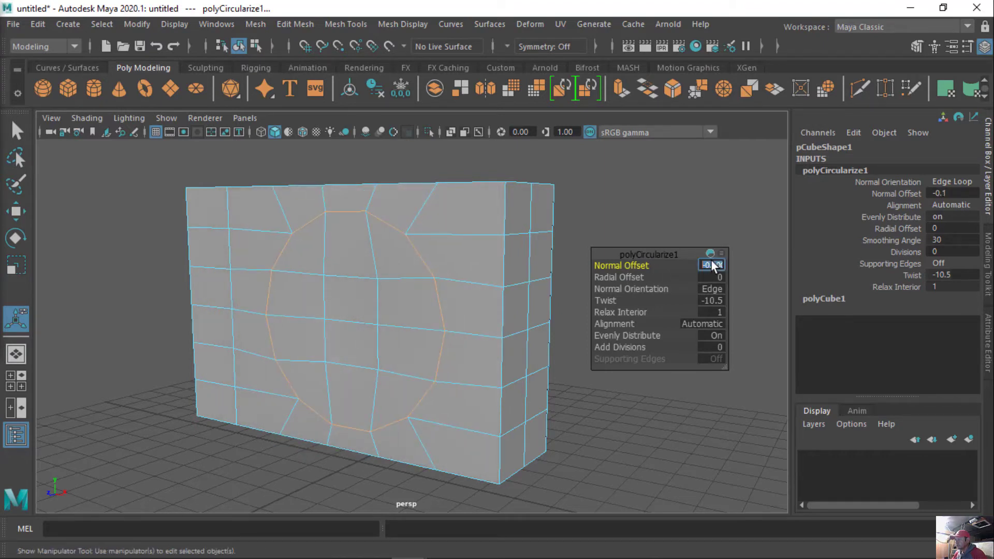
text(0)
key(Return)
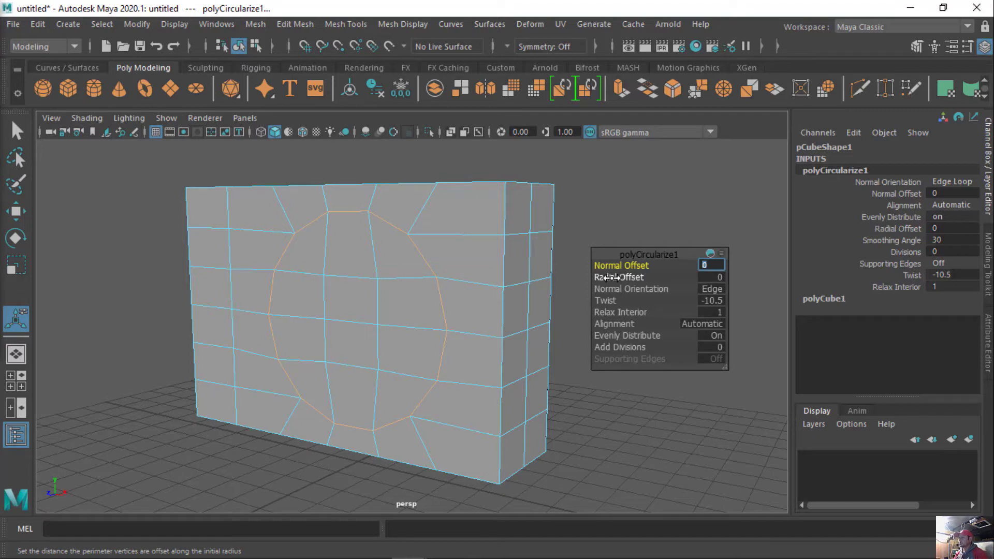
drag(612, 278, 612, 279)
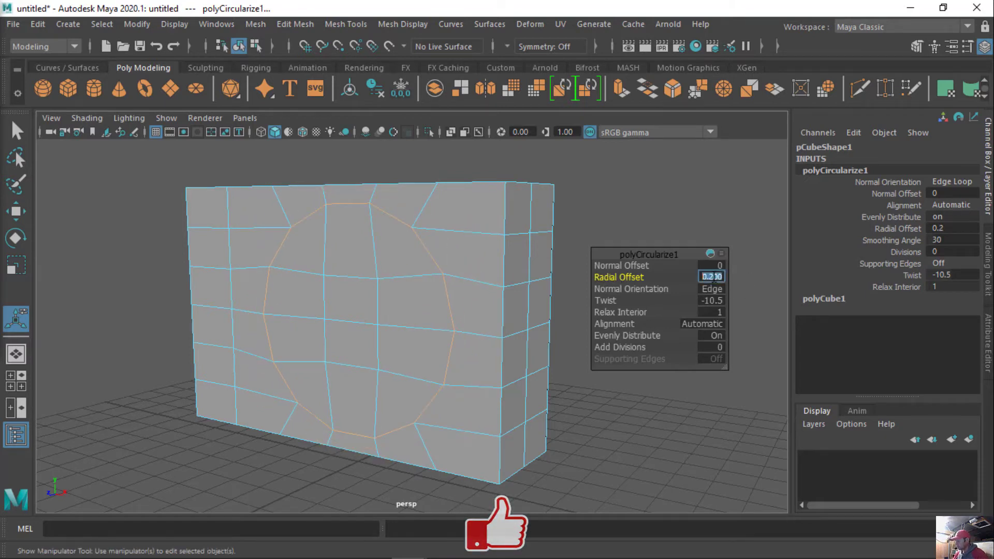
click(711, 277)
text(0)
key(Return)
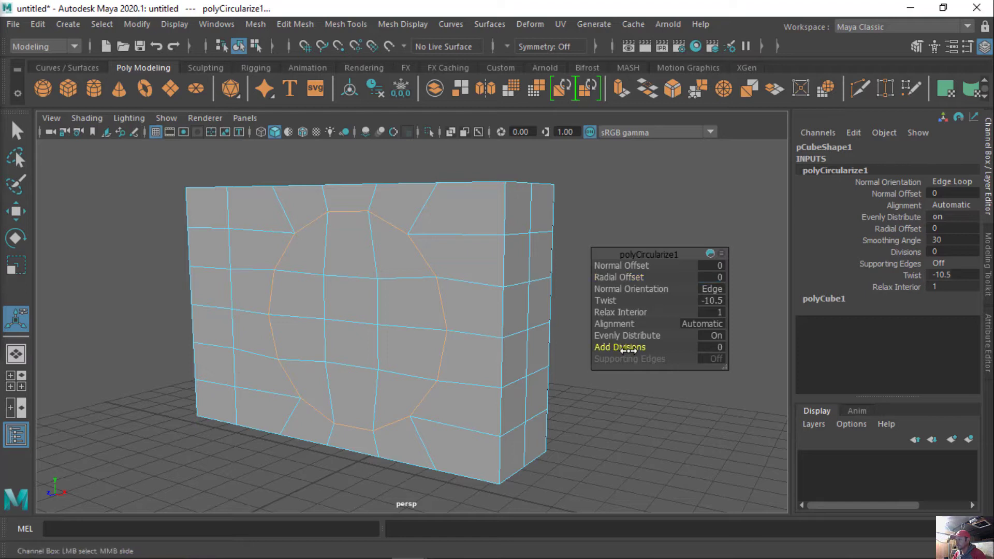
Test Add Divisions values, reset it to 0, and return pCube1 to Object Mode
mouse_move(623, 351)
mouse_down()
mouse_move(657, 351)
mouse_move(631, 349)
mouse_up()
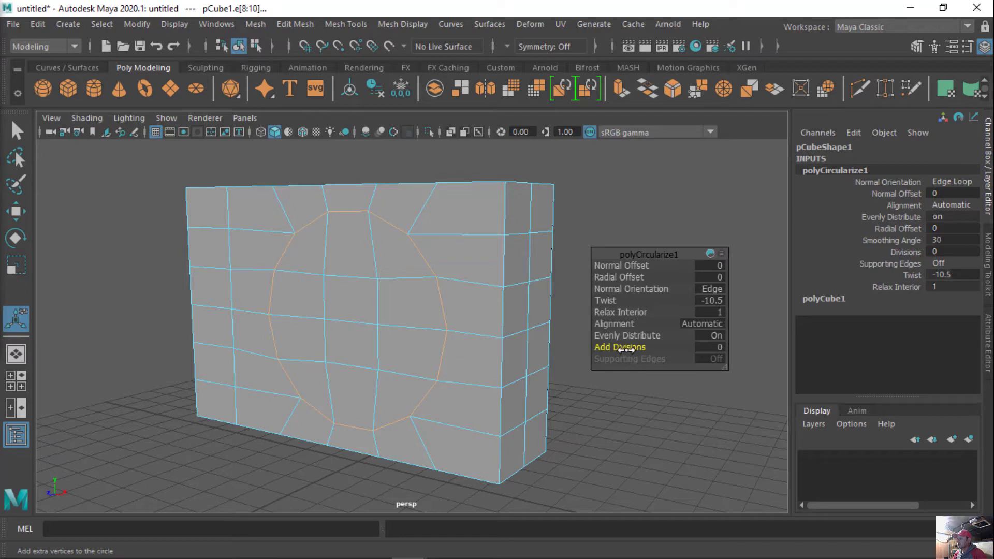
drag(626, 350, 636, 350)
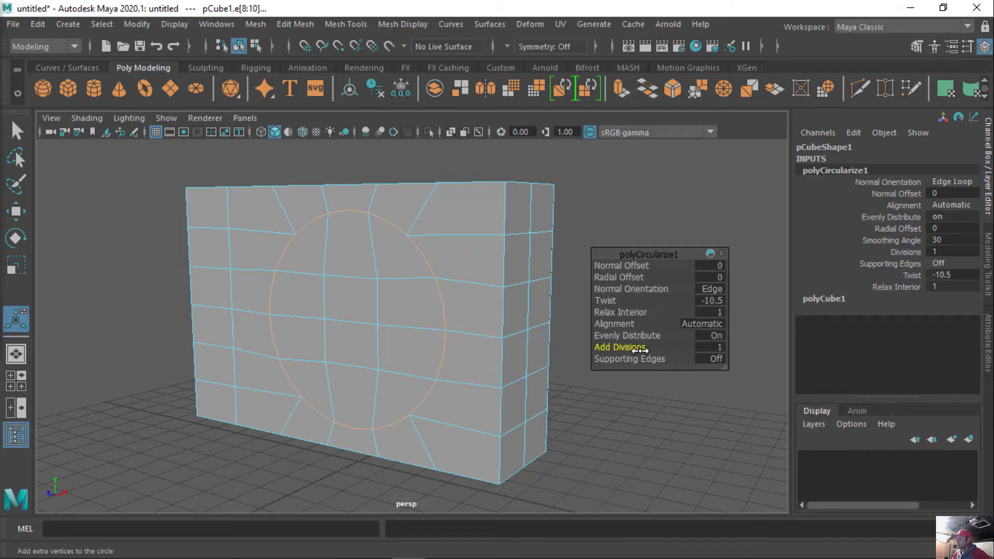
drag(632, 351, 617, 350)
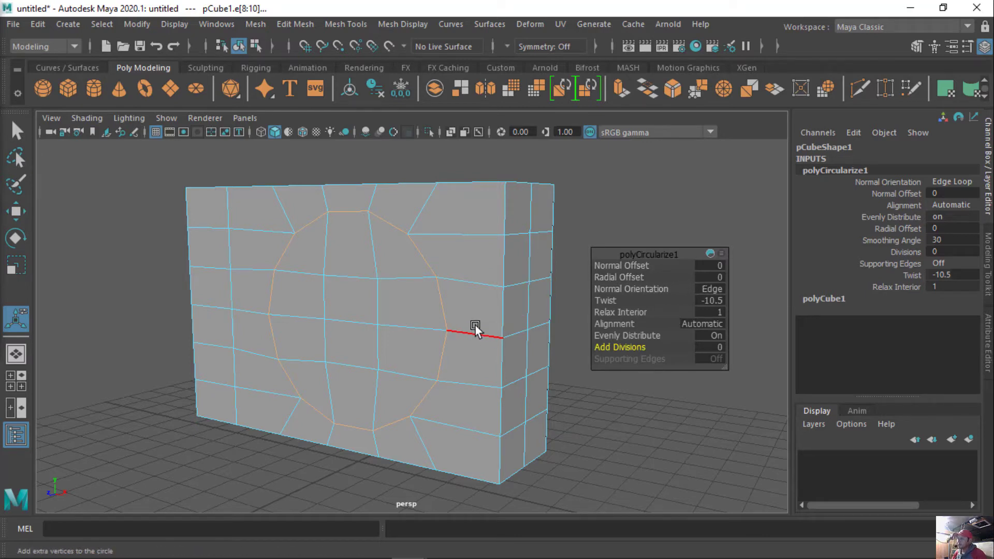
right_drag(384, 232, 435, 119)
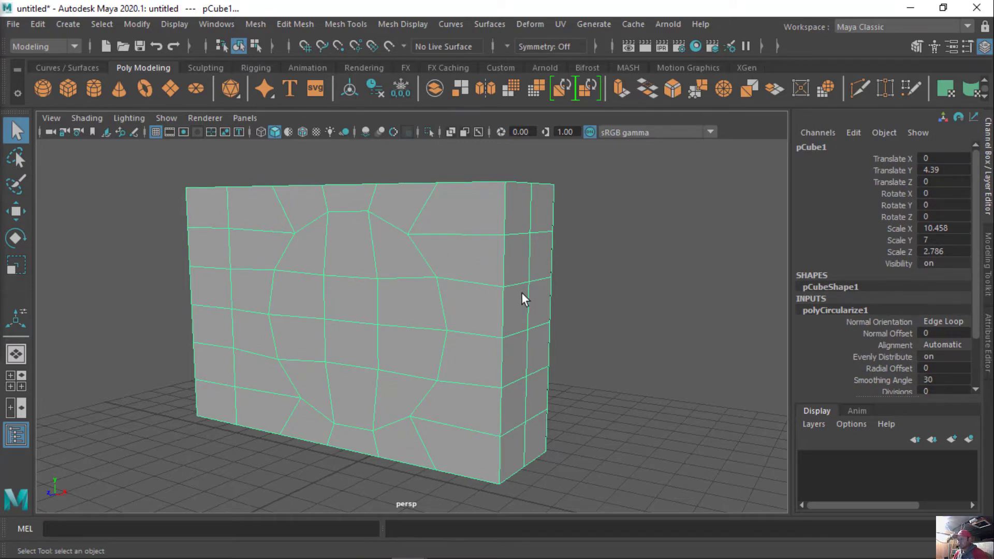
Switch to face mode and paint-select the faces inside the circular loop
mouse_move(524, 299)
alt+mouse_down()
mouse_move(457, 293)
mouse_move(520, 294)
alt+mouse_up()
alt+middle_drag(521, 294, 643, 318)
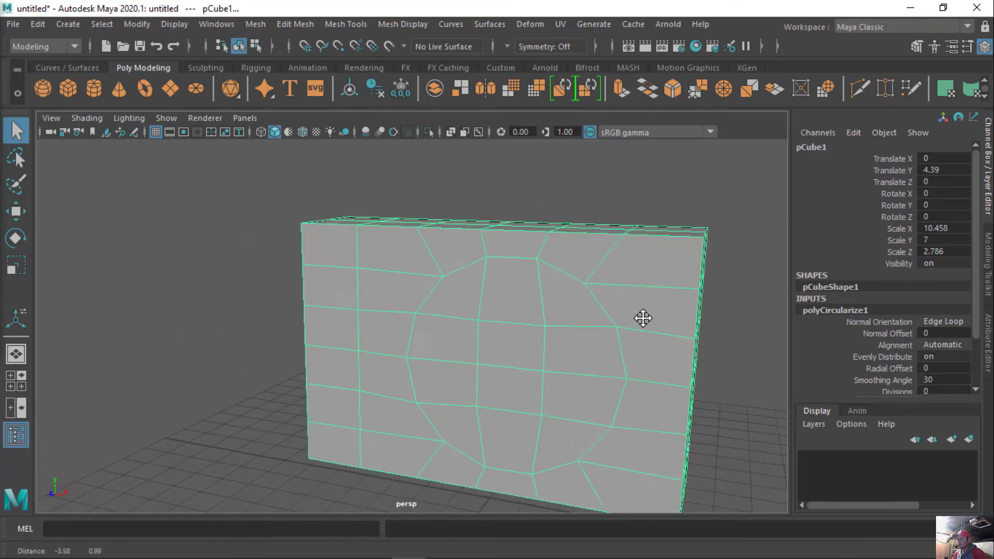
alt+right_drag(643, 318, 450, 269)
alt+drag(450, 269, 455, 257)
right_drag(456, 258, 454, 181)
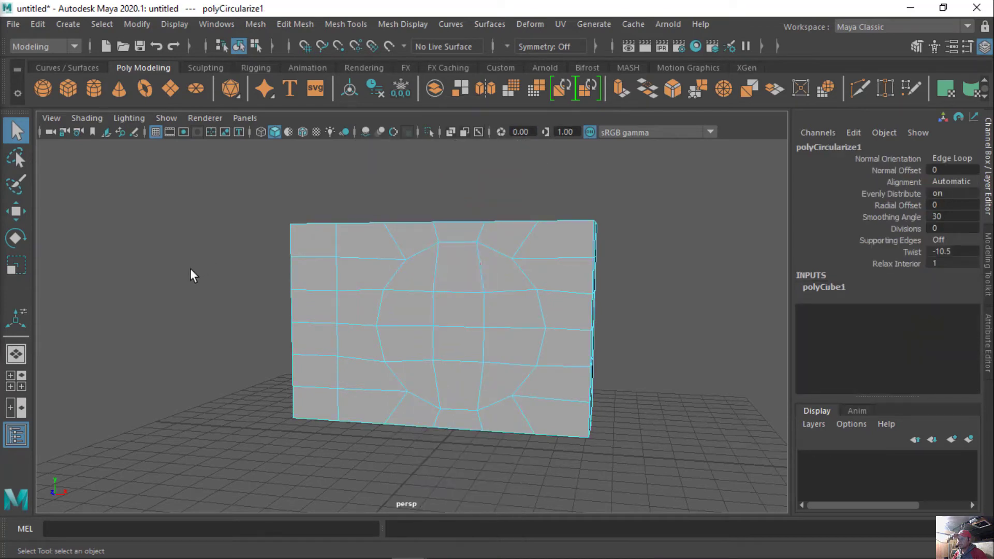
click(16, 184)
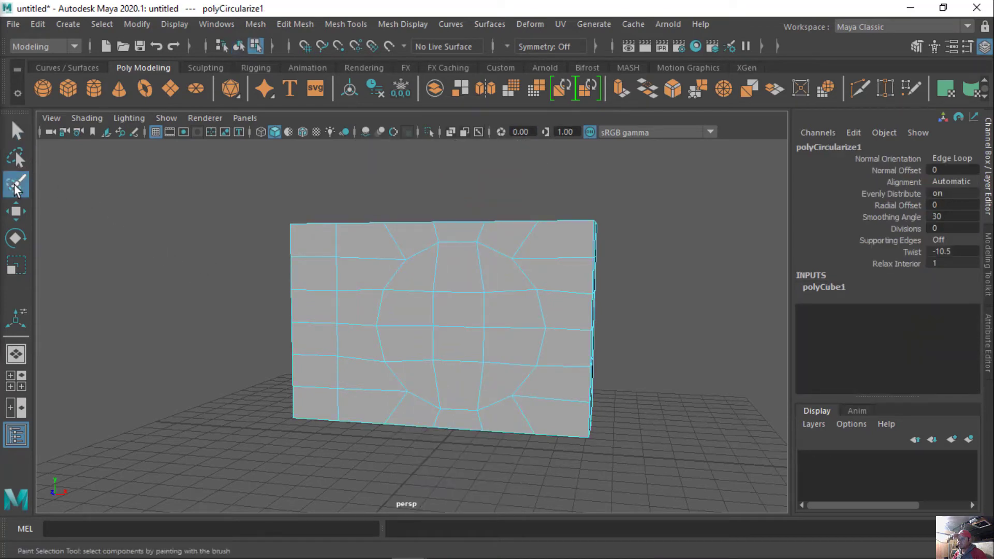
mouse_move(455, 269)
mouse_down()
mouse_move(501, 275)
mouse_move(506, 295)
mouse_move(424, 305)
mouse_move(415, 282)
mouse_move(410, 344)
mouse_move(466, 378)
mouse_move(501, 372)
mouse_move(525, 348)
mouse_move(488, 333)
mouse_move(461, 337)
mouse_move(421, 366)
mouse_move(501, 347)
mouse_up()
Orbit around to check the face selection and show its manipulator handles
mouse_move(487, 298)
alt+mouse_down()
mouse_move(217, 303)
mouse_move(362, 350)
mouse_move(564, 304)
mouse_move(400, 304)
mouse_move(475, 315)
alt+mouse_up()
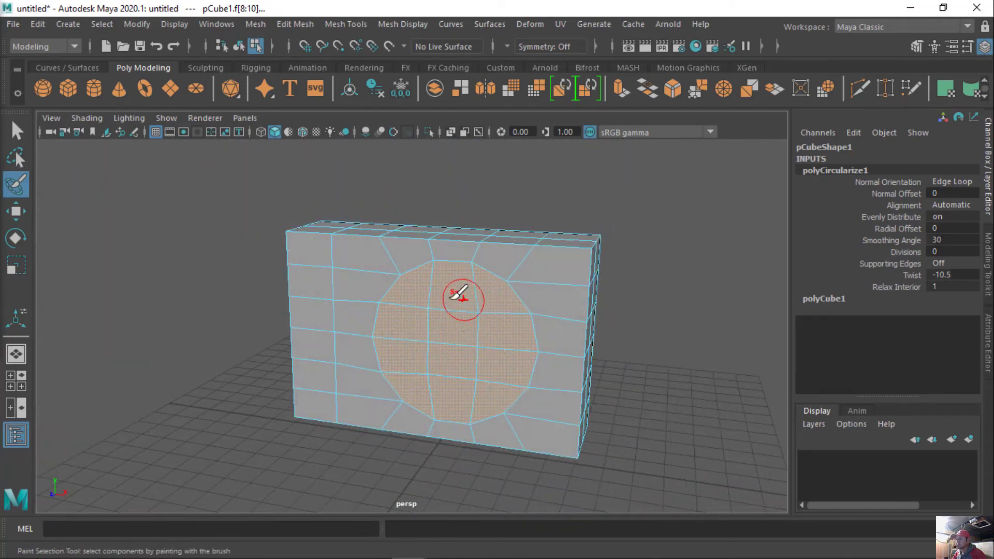
alt+middle_drag(457, 295, 329, 301)
alt+drag(329, 302, 390, 281)
mouse_move(390, 282)
alt+middle_down()
mouse_move(464, 273)
mouse_move(444, 280)
alt+middle_up()
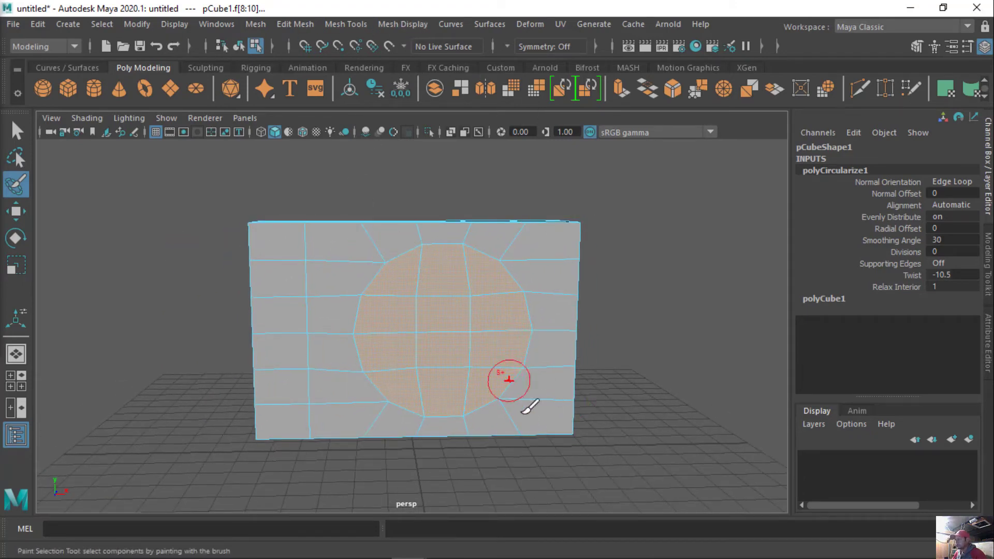
mouse_move(461, 406)
alt+mouse_down()
mouse_move(391, 387)
mouse_move(468, 378)
alt+mouse_up()
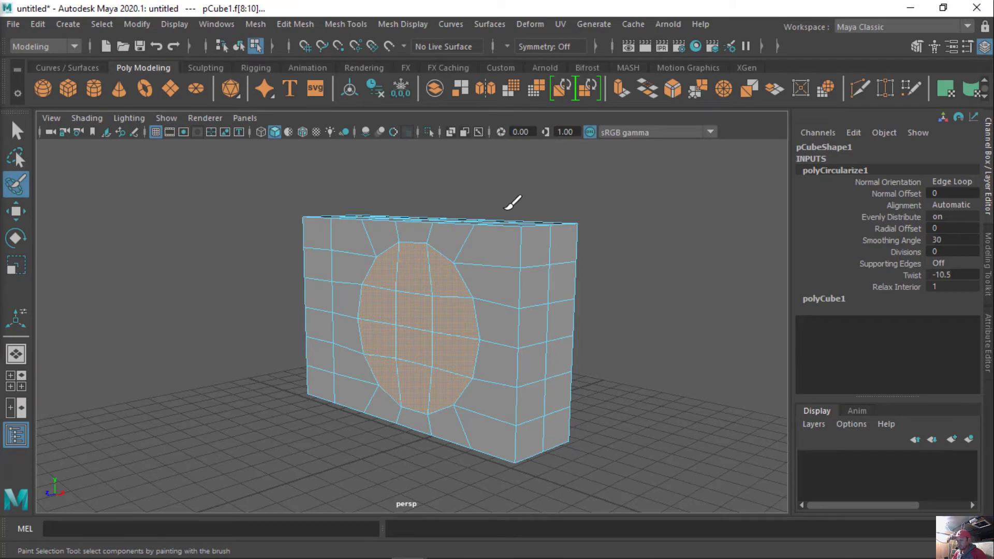
key(t)
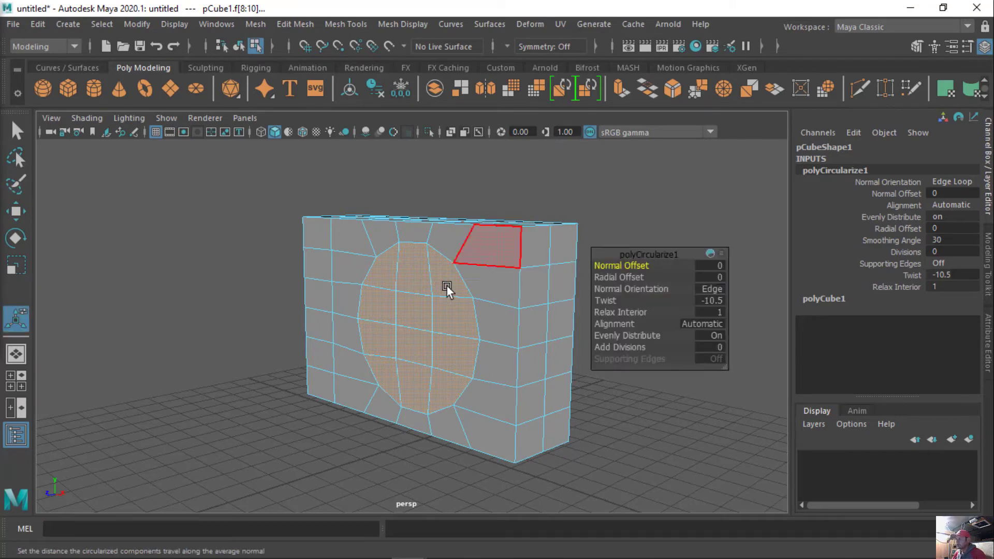
Extrude the circular face patch and nudge it slightly outward
click(619, 89)
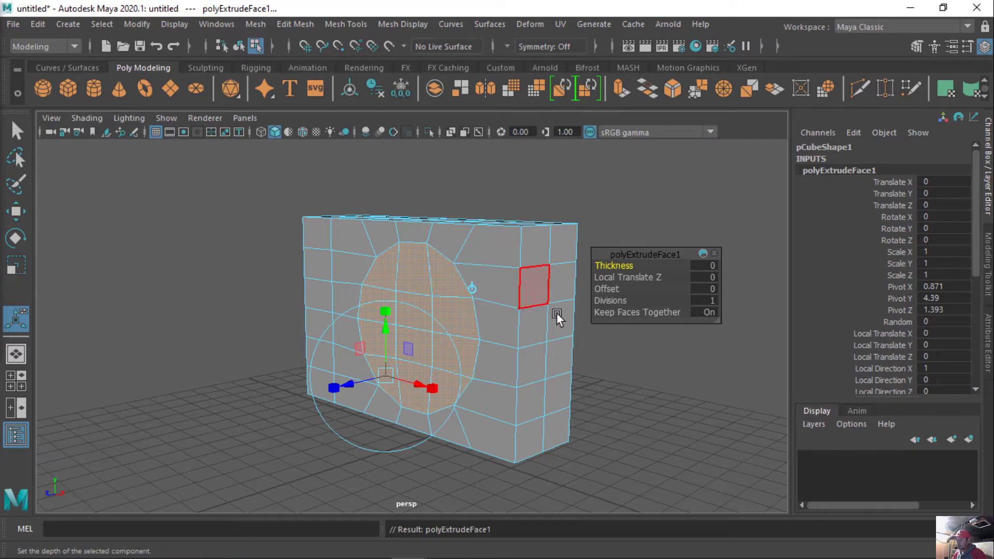
mouse_move(575, 343)
alt+mouse_down()
mouse_move(548, 350)
mouse_move(568, 346)
alt+mouse_up()
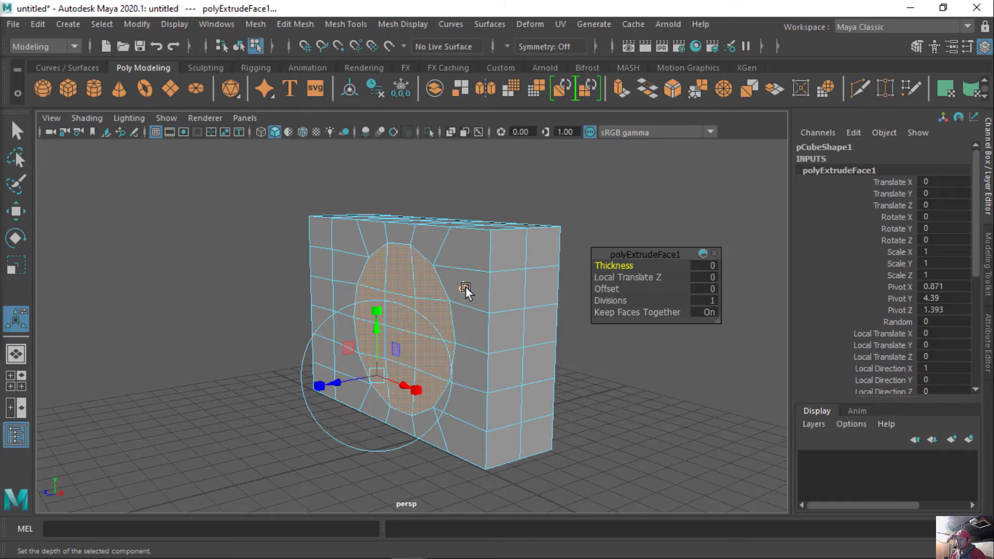
click(465, 287)
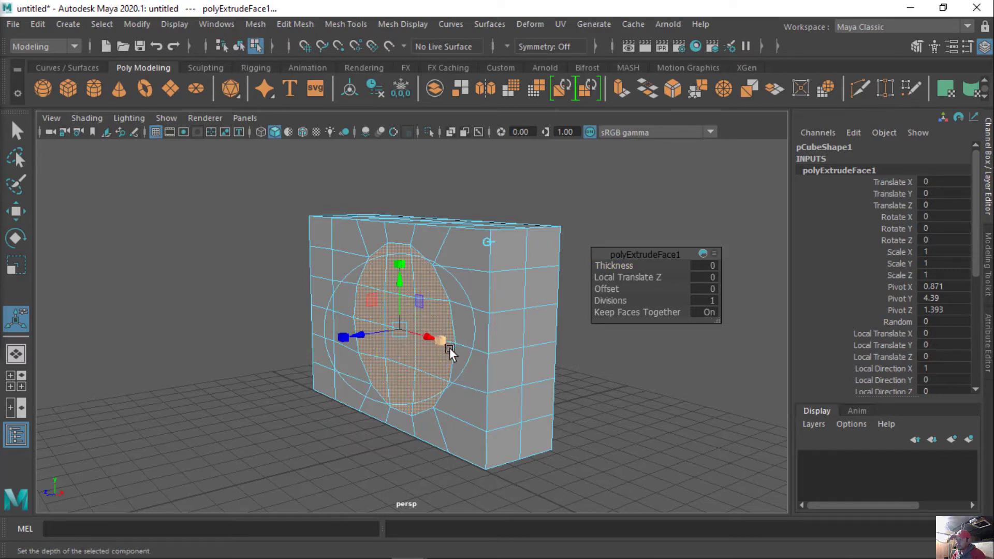
drag(364, 334, 358, 337)
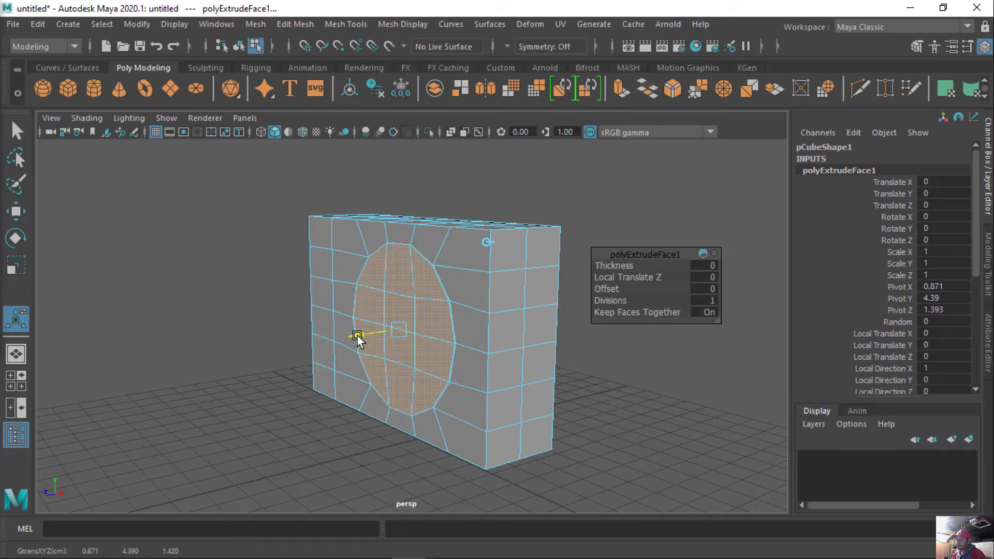
click(358, 335)
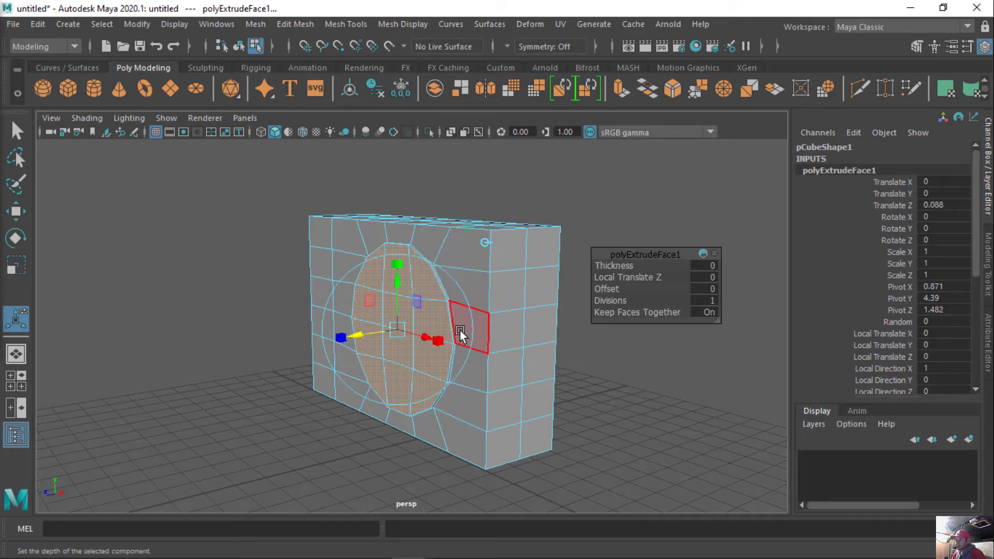
Repeat Ctrl+E extrusions, pulling the patch out to Local Translate Z 1.547
key(ctrl+e)
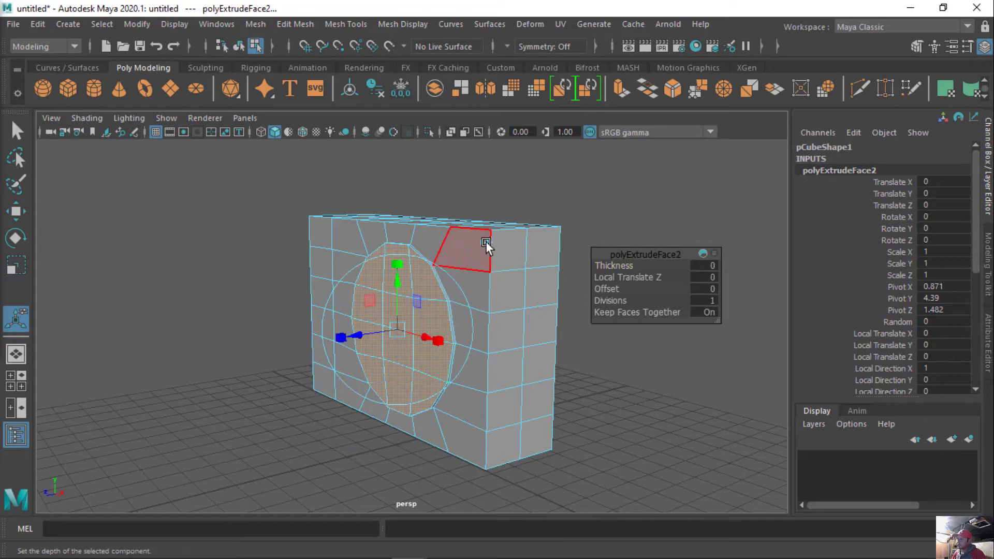
drag(437, 338, 405, 328)
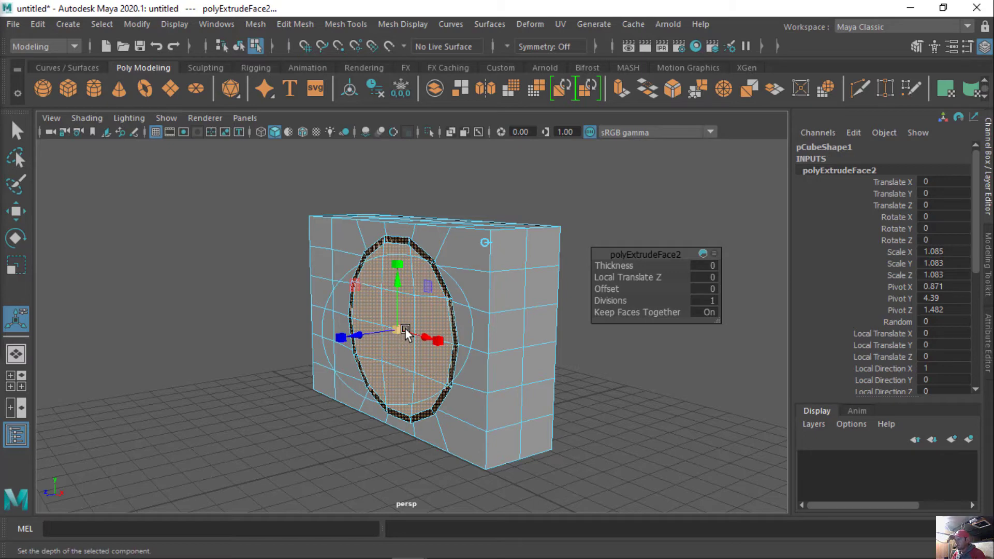
key(ctrl+e)
drag(335, 391, 332, 389)
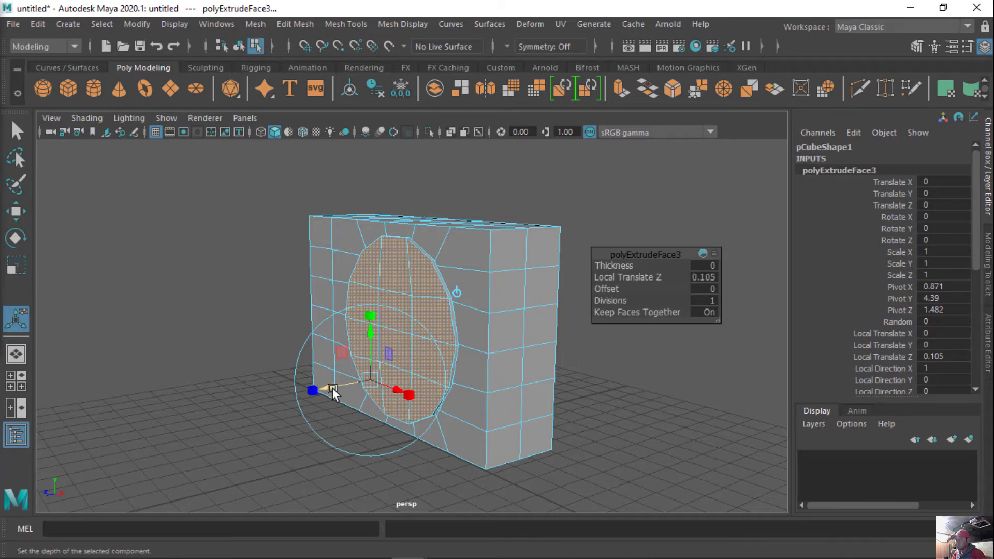
key(ctrl+e)
drag(333, 389, 290, 392)
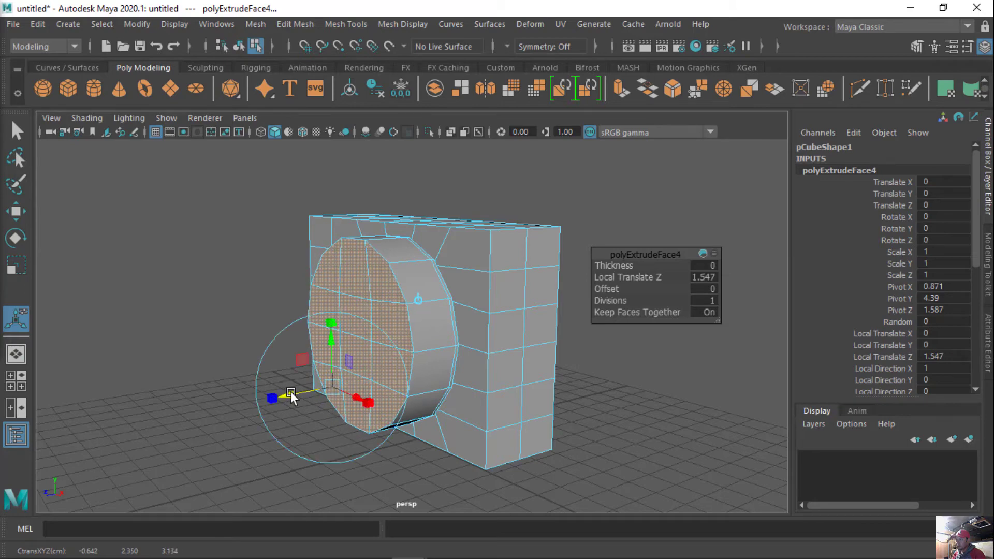
Extrude the barrel's front face and scale it inward to 0.967
key(ctrl+e)
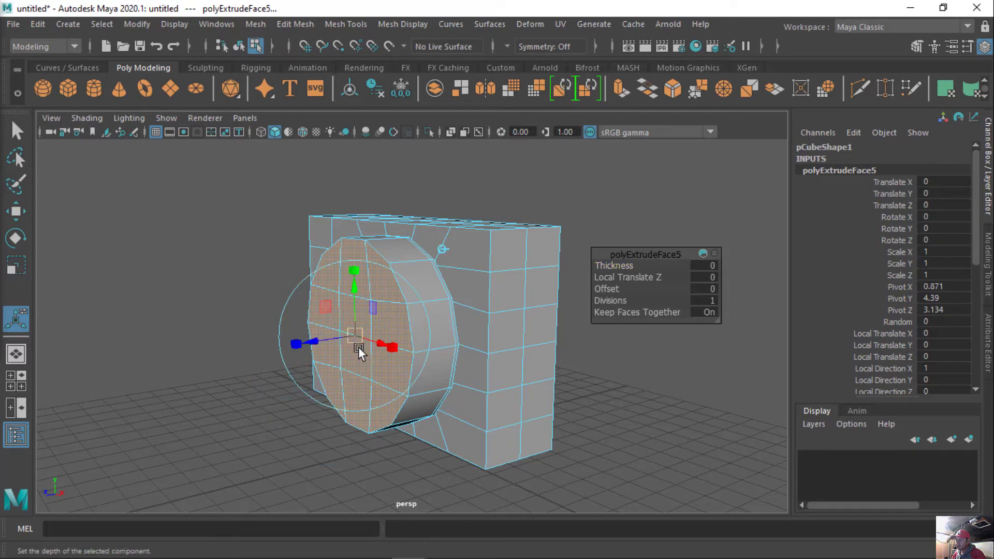
click(396, 347)
drag(355, 335, 353, 334)
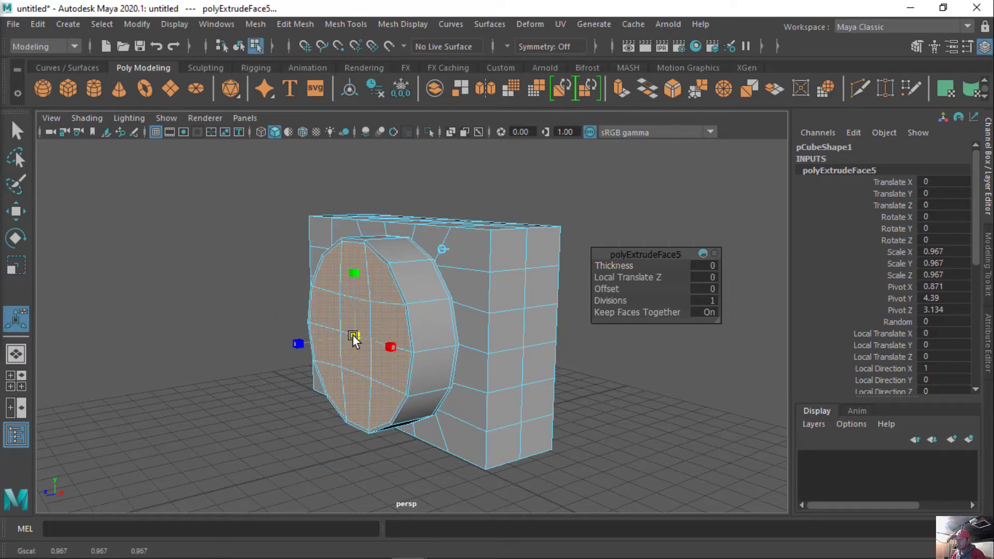
click(353, 334)
Extrude again and scale the new inner face to about 0.867
key(ctrl+e)
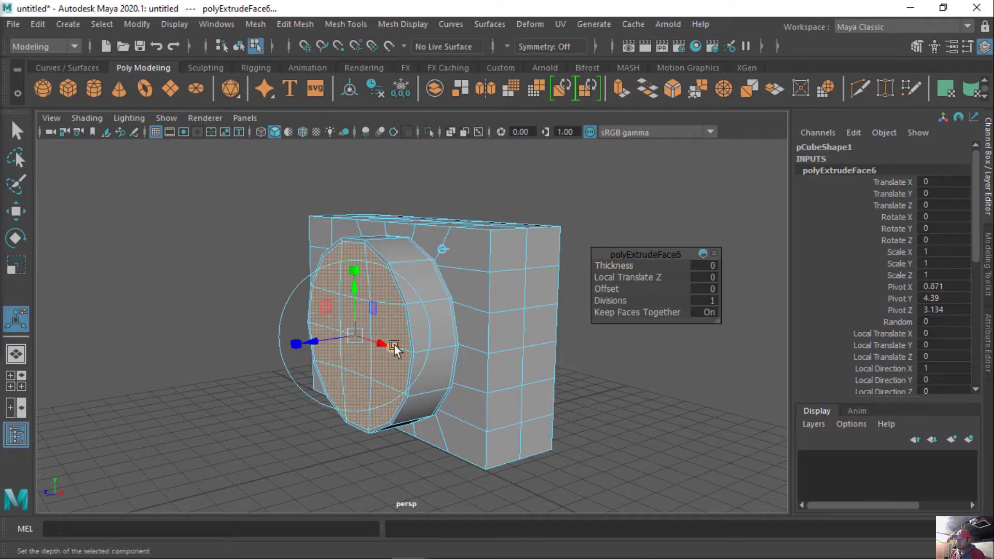
click(393, 345)
click(353, 335)
drag(353, 334, 349, 336)
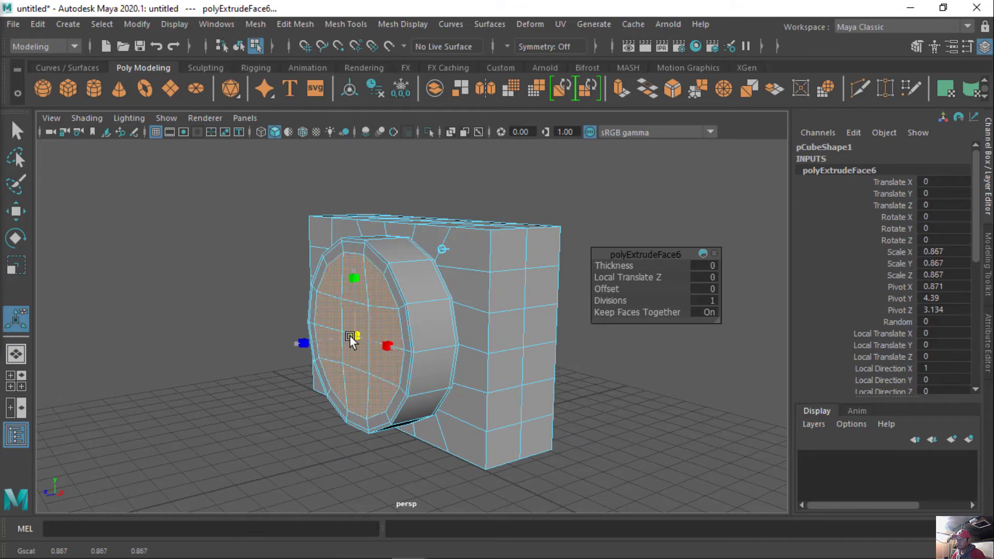
click(350, 334)
Add another extrusion on the inner face, checking the lens front from a new angle
key(ctrl+e)
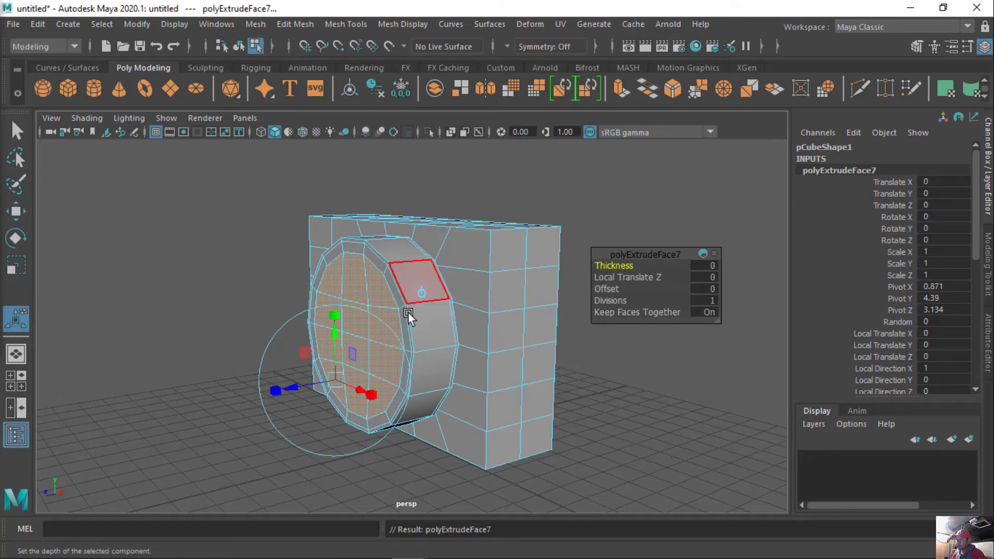
mouse_move(406, 346)
alt+mouse_down()
mouse_move(532, 333)
mouse_move(481, 324)
mouse_move(397, 347)
mouse_move(555, 348)
mouse_move(422, 348)
mouse_move(484, 348)
mouse_move(508, 308)
mouse_move(492, 289)
mouse_move(506, 282)
mouse_move(462, 299)
alt+mouse_up()
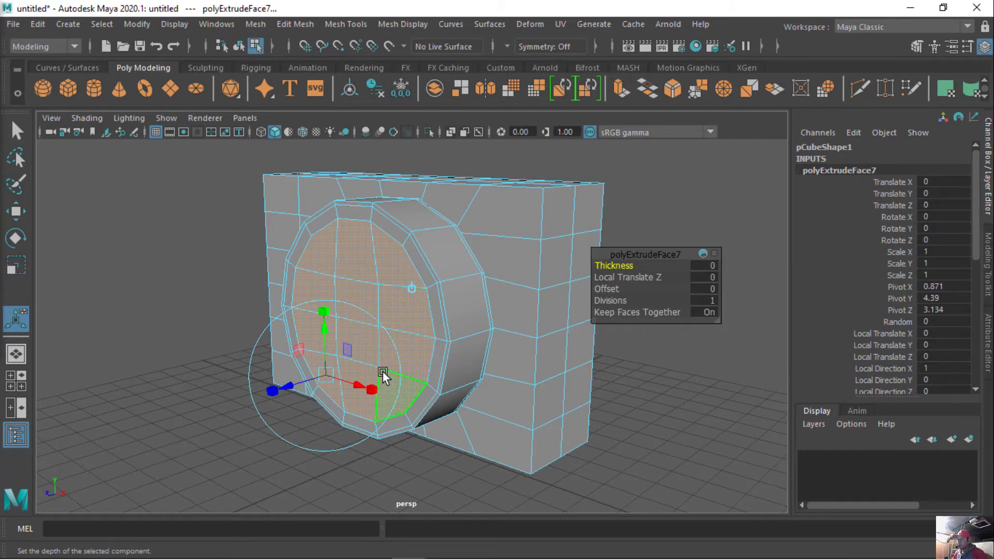
key(ctrl+e)
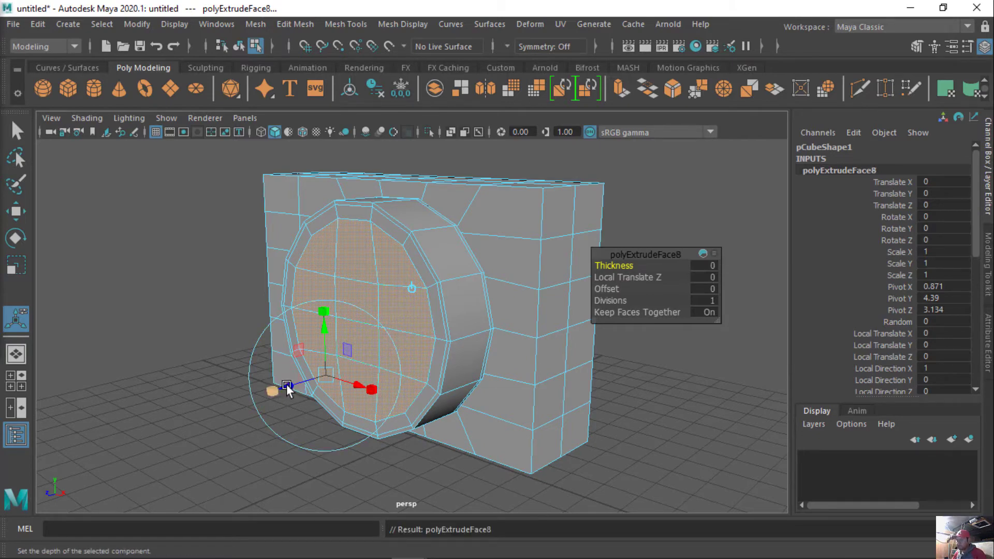
Extrude the inner face and sink it to Local Translate Z -1.55, inspecting the recess
drag(293, 386, 297, 384)
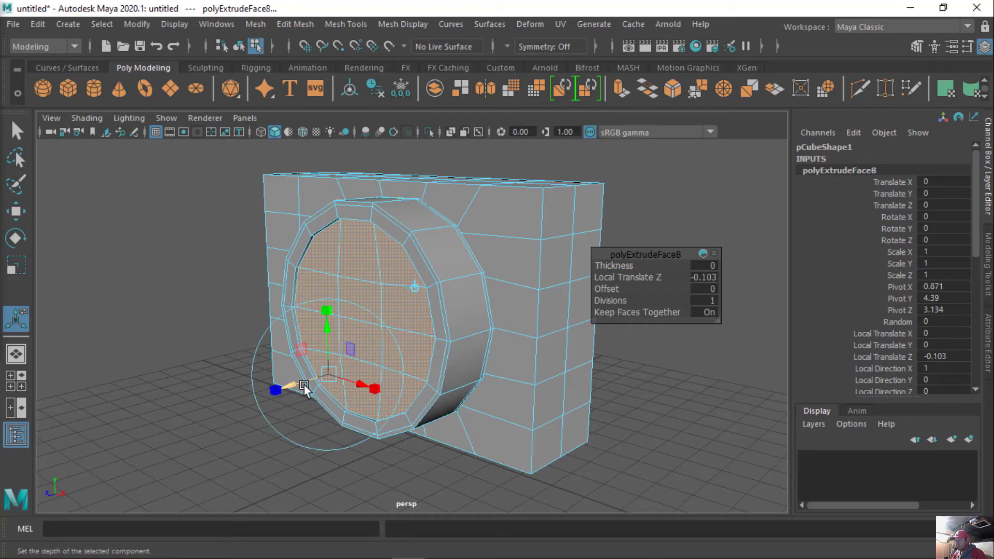
key(ctrl+e)
mouse_move(304, 387)
mouse_down()
mouse_move(353, 378)
mouse_move(431, 395)
mouse_up()
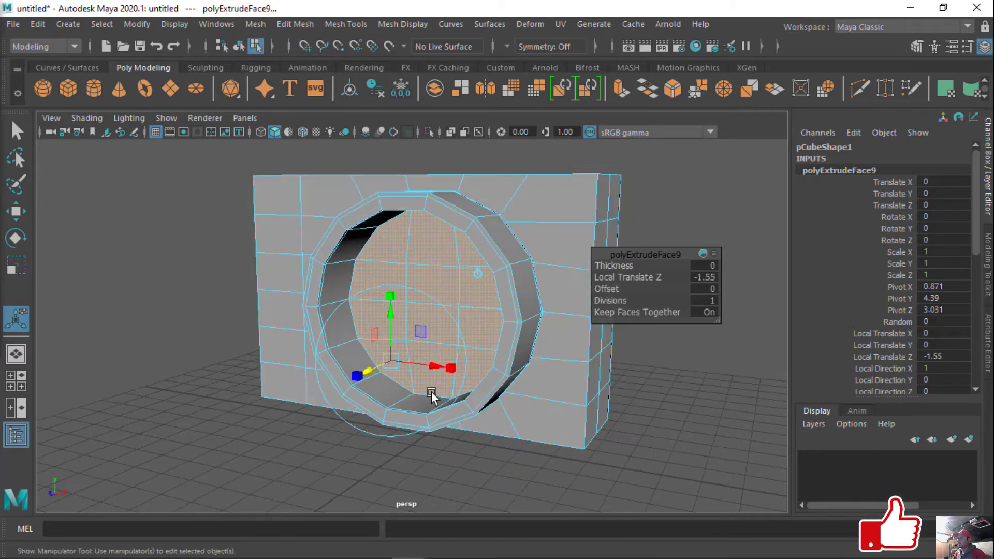
alt+right_drag(431, 394, 502, 397)
alt+drag(502, 397, 422, 396)
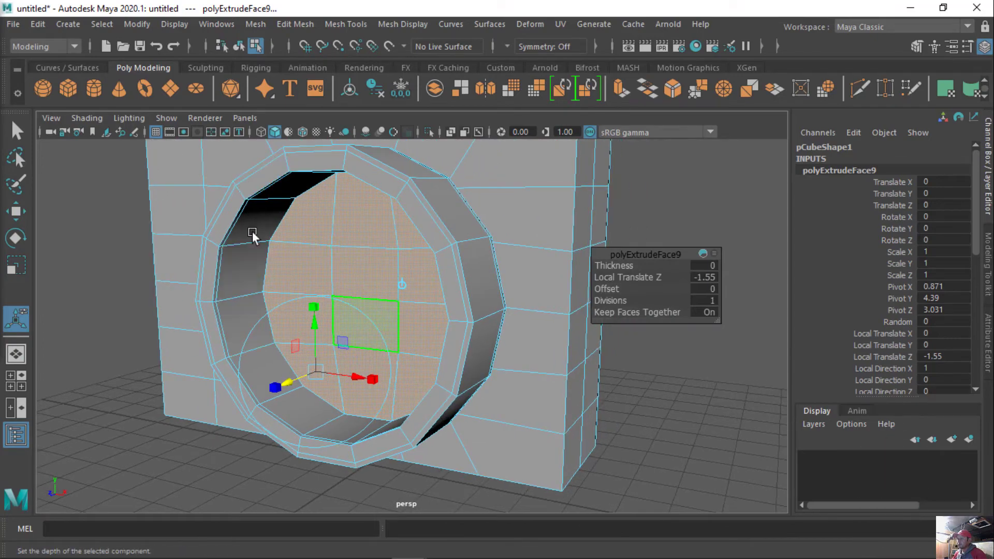
mouse_move(409, 432)
alt+mouse_down()
mouse_move(468, 427)
mouse_move(438, 414)
mouse_move(367, 473)
alt+mouse_up()
alt+right_drag(367, 473, 336, 405)
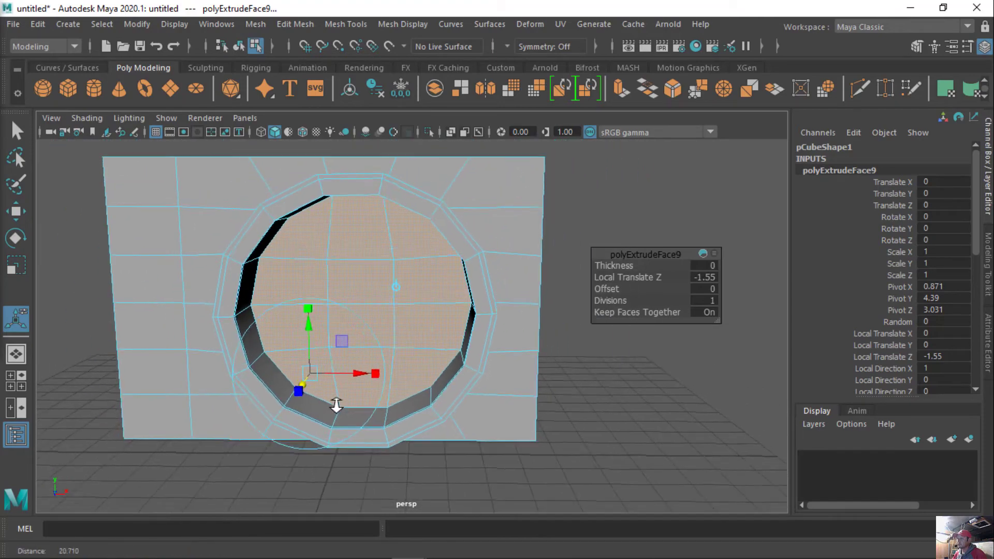
mouse_move(337, 405)
alt+mouse_down()
mouse_move(424, 377)
mouse_move(372, 386)
alt+mouse_up()
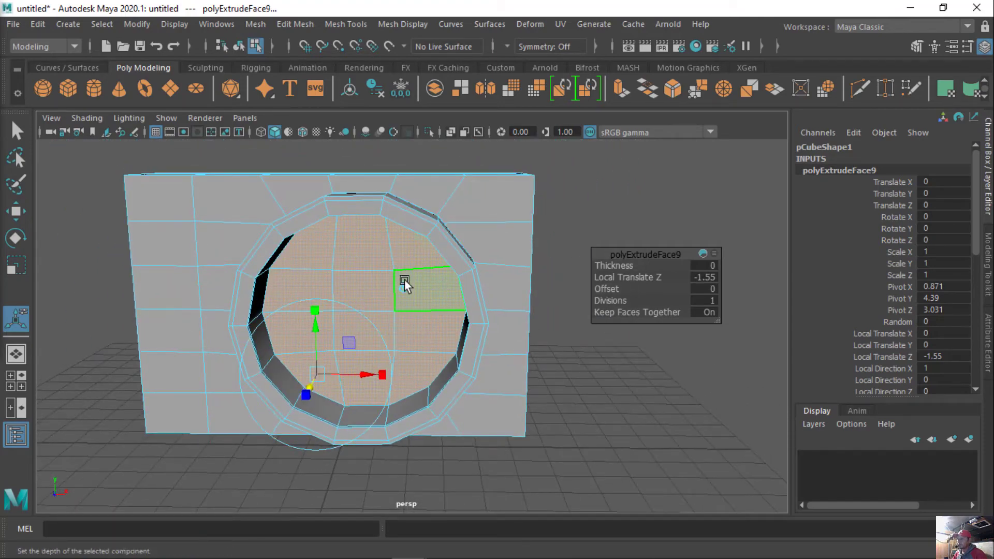
Scale the recessed face to 0.967, look around the body, and return to Object Mode
click(404, 288)
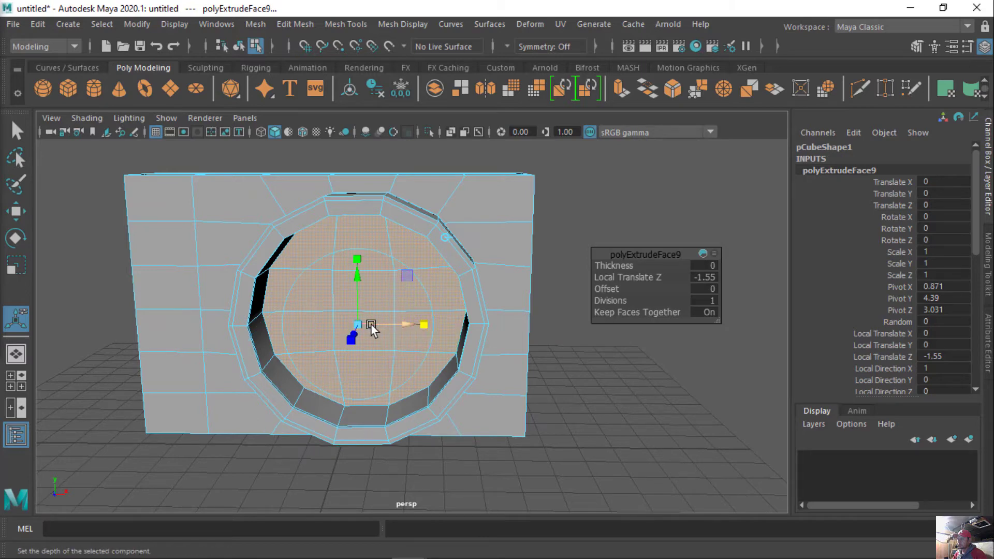
mouse_move(357, 327)
mouse_down()
mouse_move(378, 349)
mouse_move(403, 347)
mouse_up()
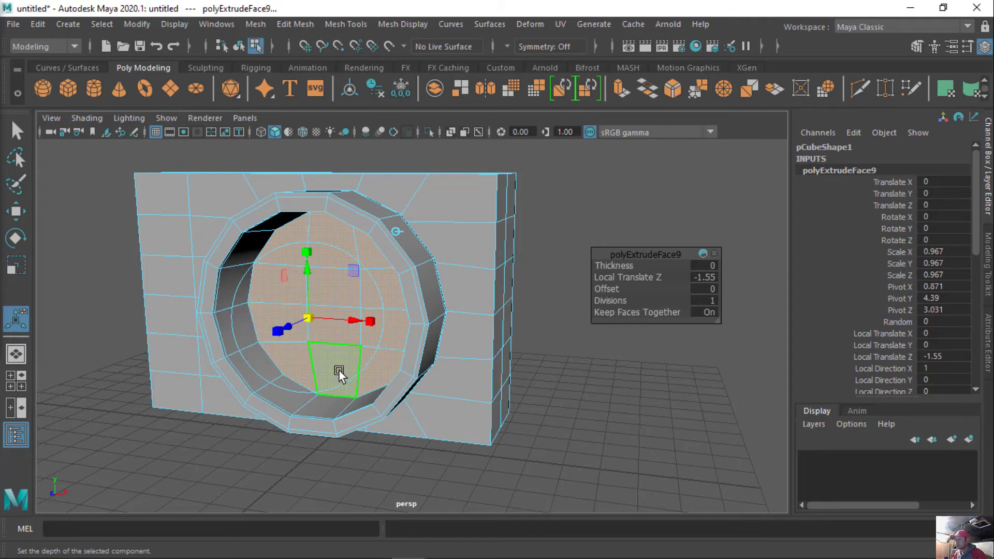
mouse_move(356, 367)
alt+mouse_down()
mouse_move(411, 366)
mouse_move(322, 377)
alt+mouse_up()
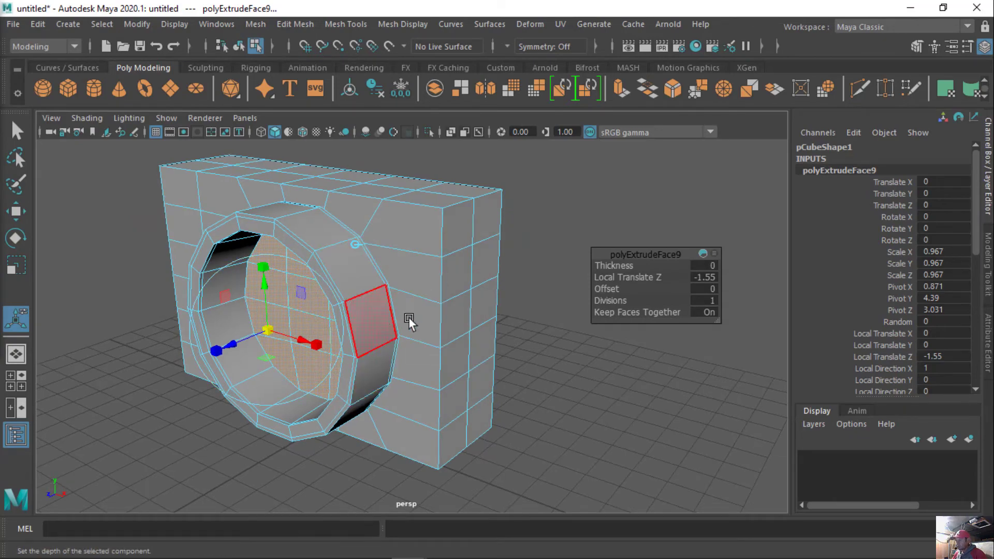
mouse_move(327, 349)
alt+mouse_down()
mouse_move(483, 324)
mouse_move(399, 332)
alt+mouse_up()
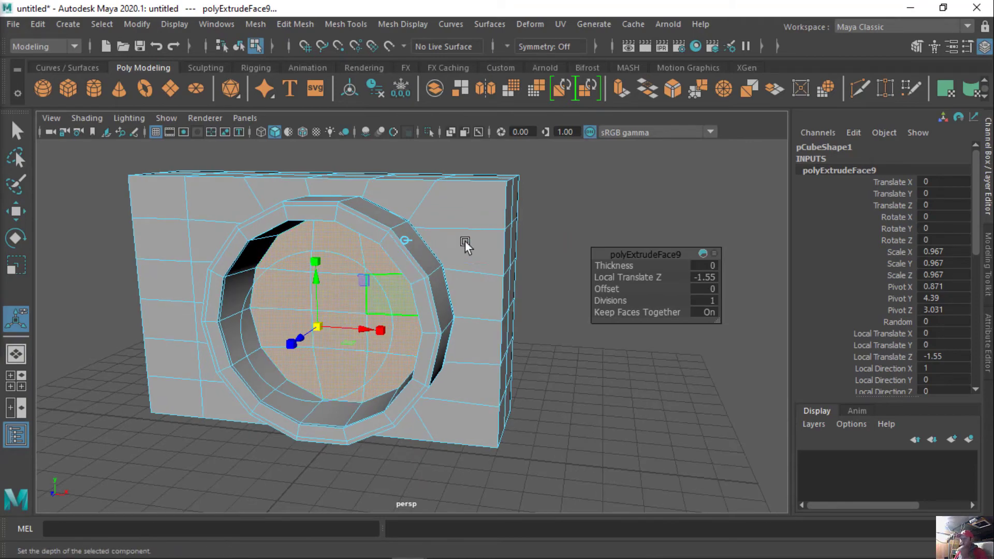
mouse_move(473, 311)
alt+mouse_down()
mouse_move(346, 306)
mouse_move(488, 310)
mouse_move(471, 309)
mouse_move(402, 240)
alt+mouse_up()
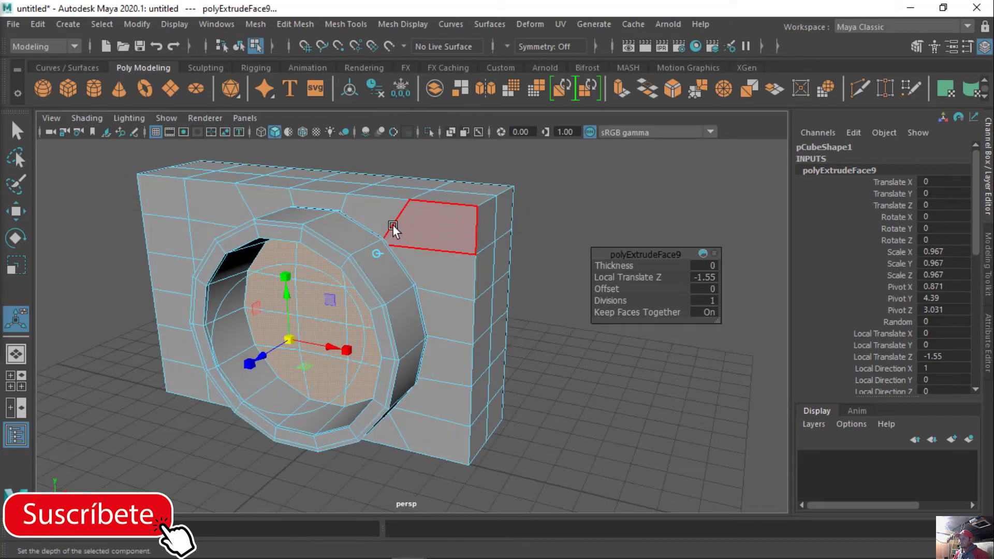
right_drag(380, 225, 424, 121)
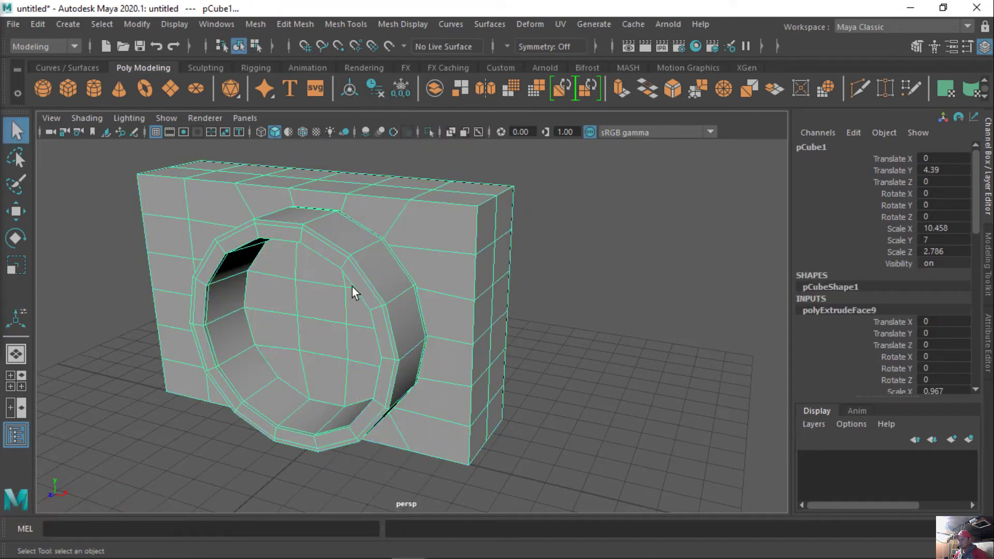
Turn on smooth mesh preview (3), deselect, and orbit around the rounded camera
key(3)
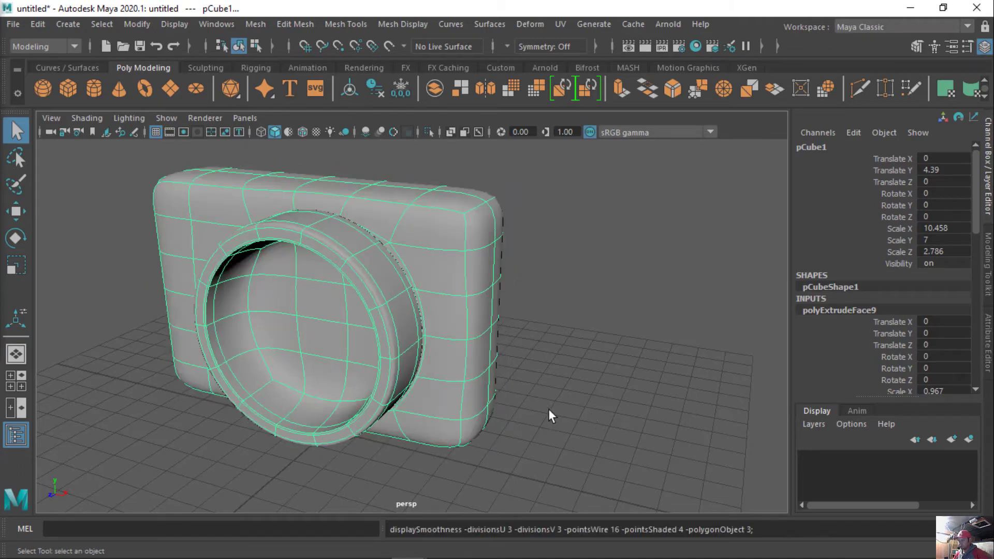
mouse_move(465, 408)
alt+mouse_down()
mouse_move(647, 414)
mouse_move(605, 411)
mouse_move(598, 393)
alt+mouse_up()
click(598, 392)
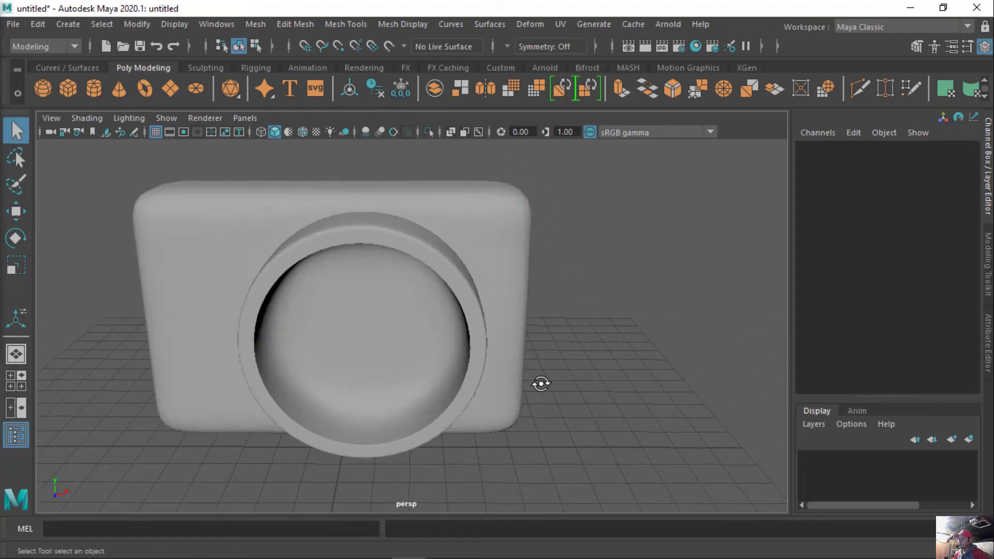
alt+drag(540, 381, 555, 357)
alt+right_drag(555, 357, 450, 363)
alt+drag(450, 363, 426, 359)
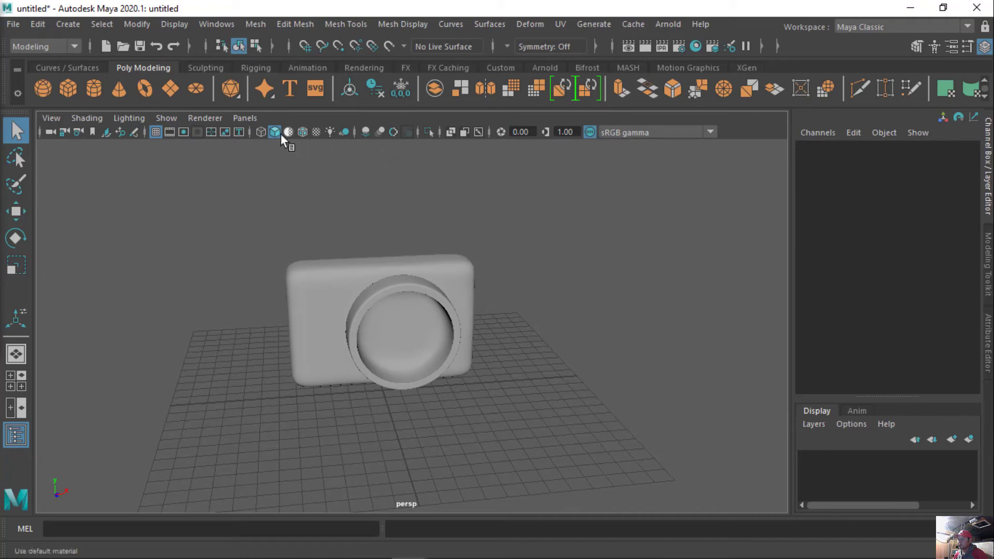
Show the camera with Smooth Shade All and Wireframe on Shaded, then select it front-on
key(4)
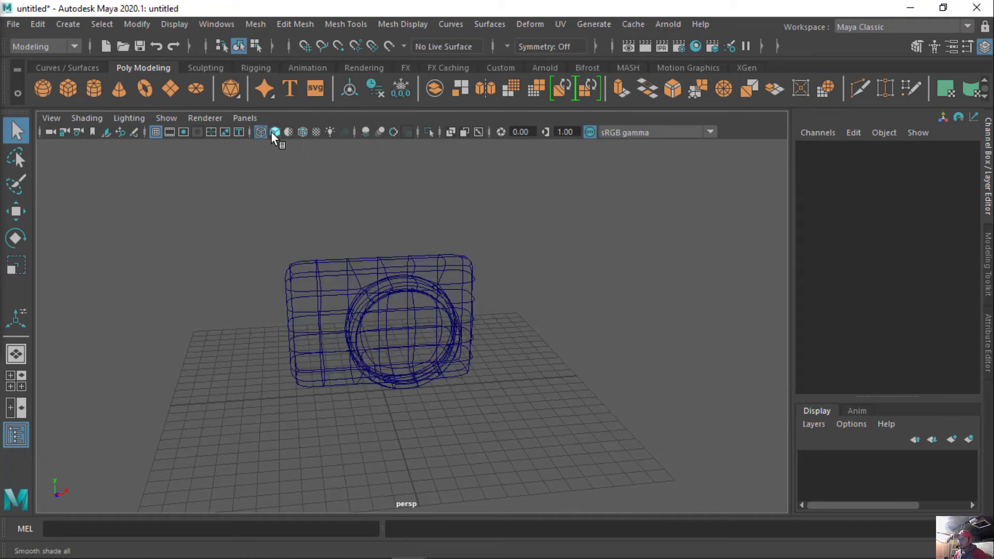
click(273, 132)
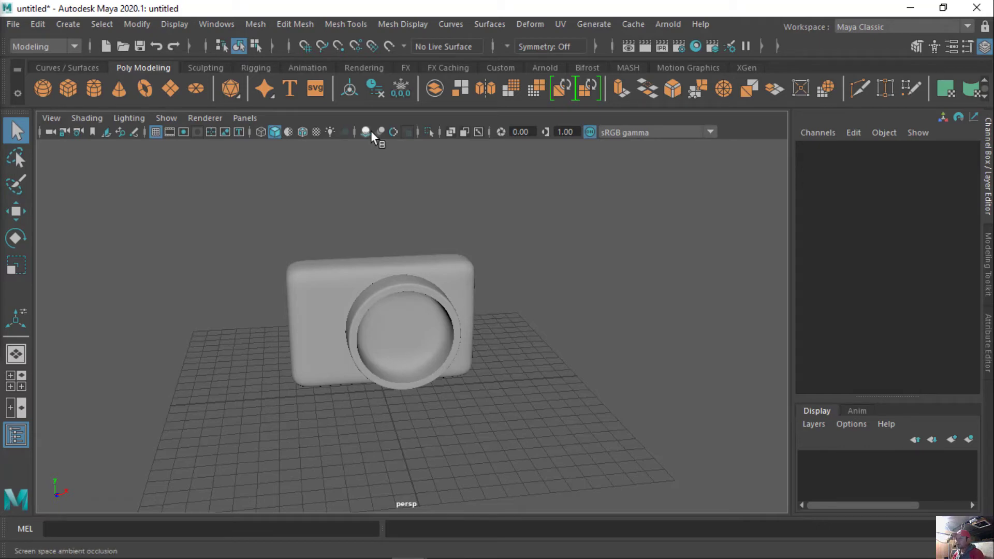
click(302, 132)
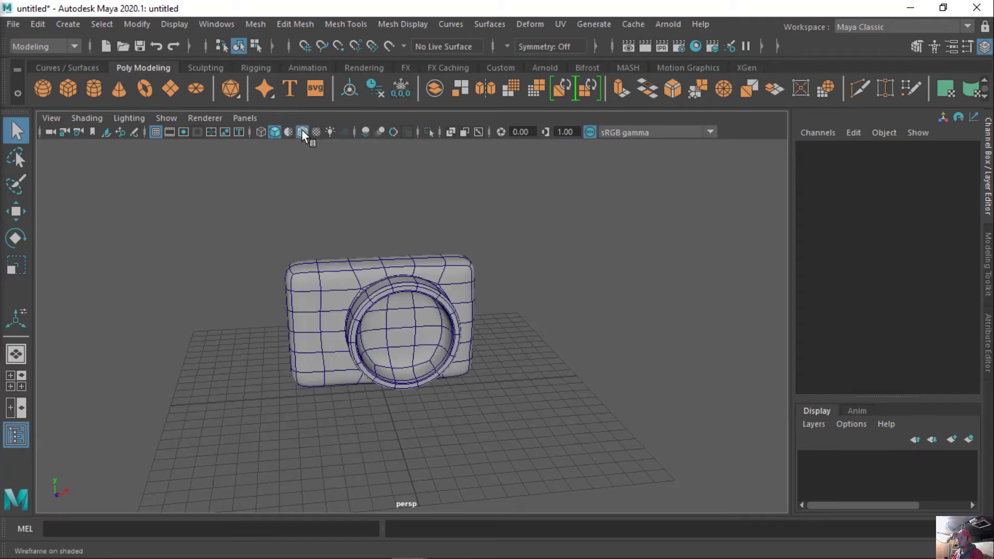
alt+drag(393, 310, 342, 316)
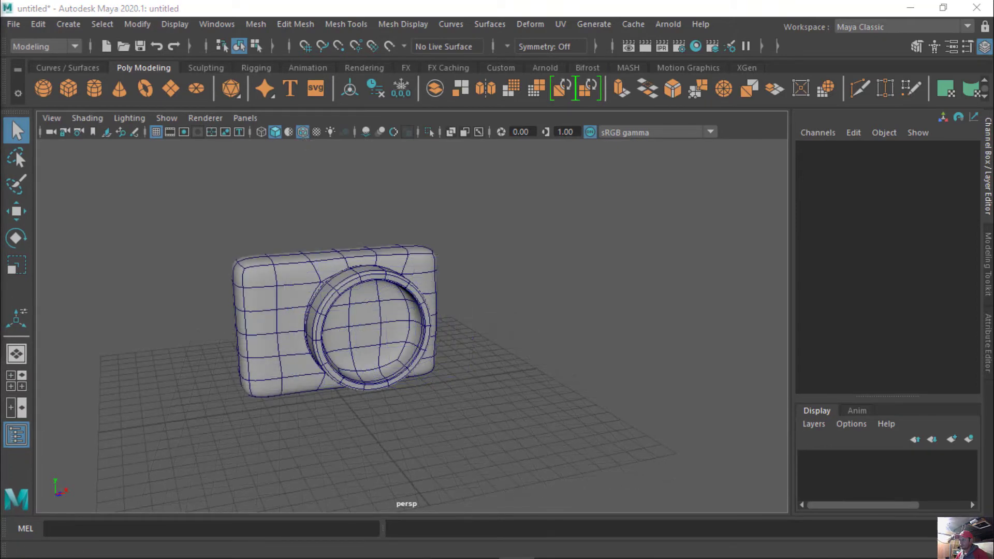
mouse_move(349, 411)
alt+mouse_down()
mouse_move(372, 428)
mouse_move(362, 428)
mouse_move(443, 433)
alt+mouse_up()
alt+right_drag(444, 432, 499, 453)
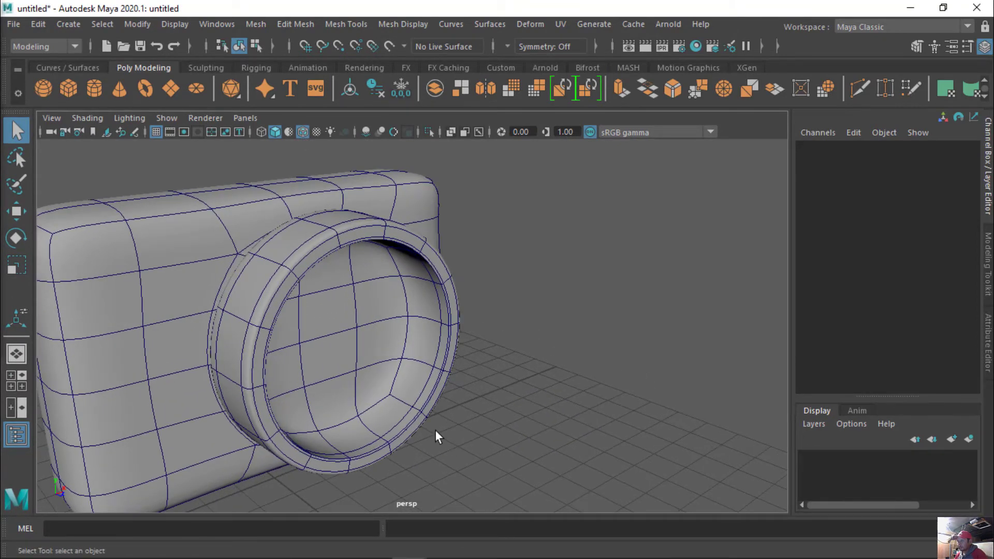
mouse_move(435, 431)
alt+mouse_down()
mouse_move(572, 434)
mouse_move(471, 413)
alt+mouse_up()
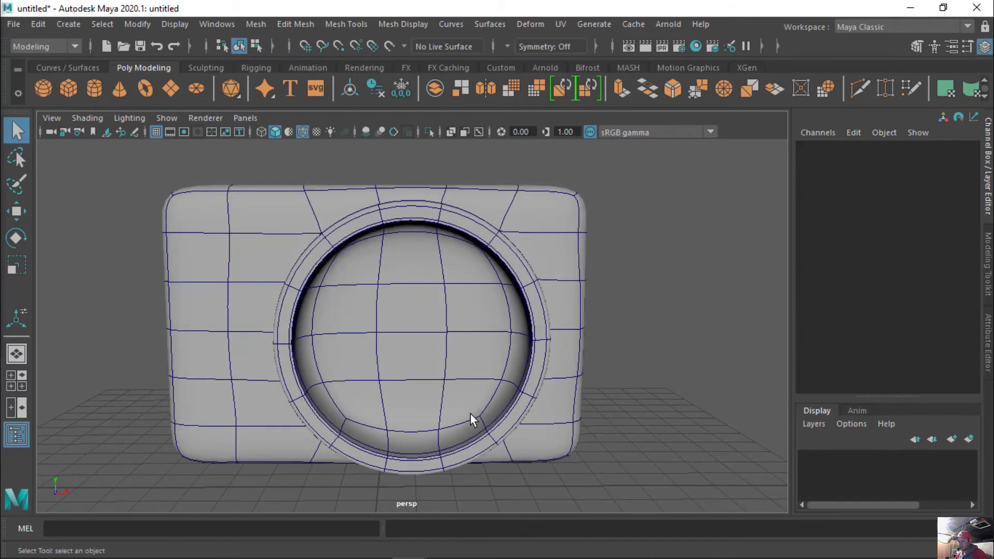
click(431, 329)
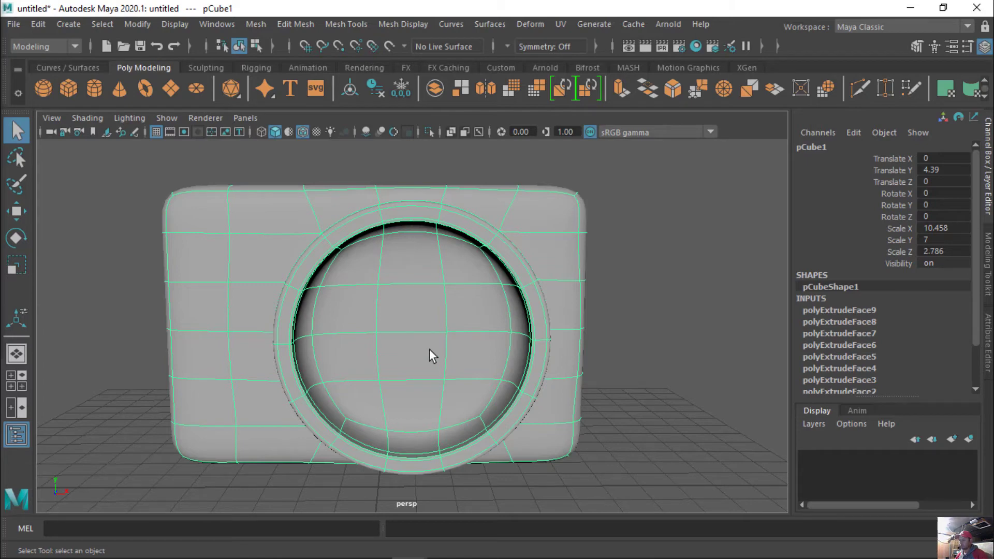
Turn off smooth preview (1), inspect the lens ring, and bring up the component marking menu
key(1)
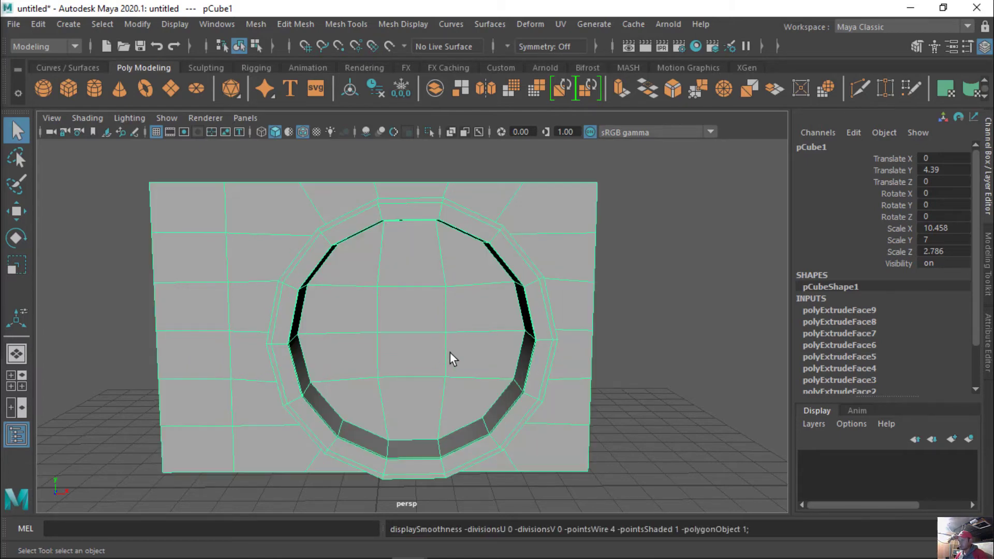
alt+drag(444, 362, 630, 386)
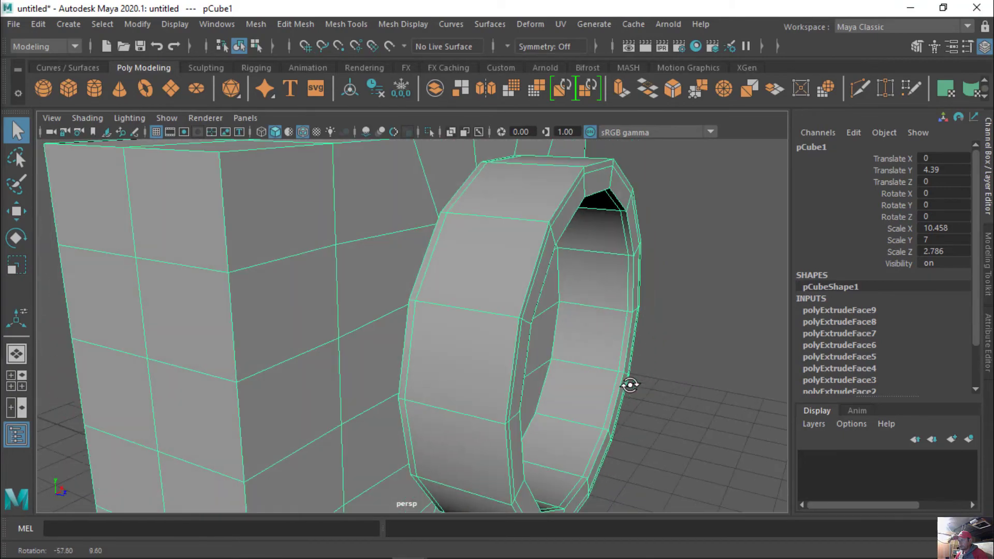
mouse_move(630, 385)
alt+right_down()
mouse_move(506, 367)
mouse_move(588, 383)
alt+right_up()
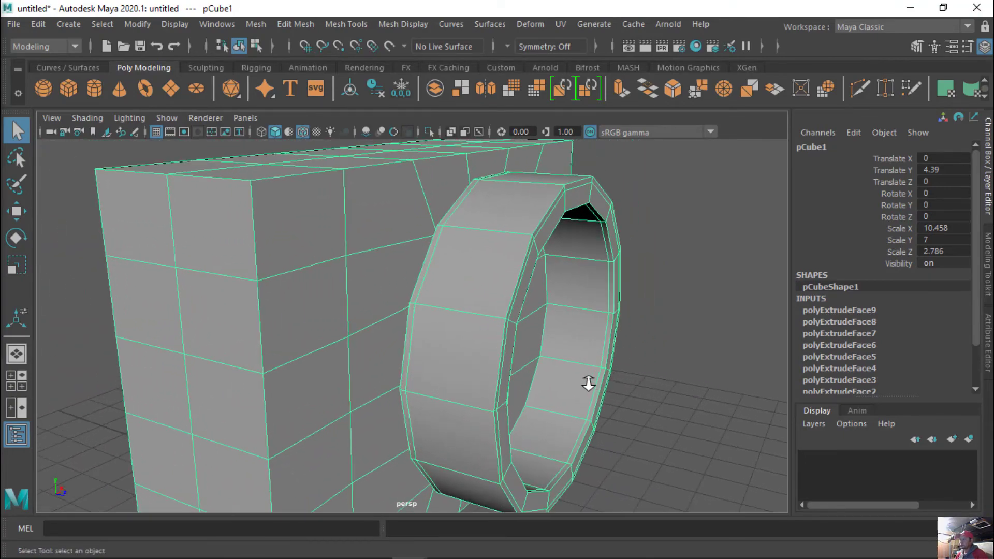
mouse_move(588, 383)
alt+mouse_down()
mouse_move(473, 390)
mouse_move(349, 380)
mouse_move(531, 381)
alt+mouse_up()
mouse_move(531, 380)
alt+right_down()
mouse_move(566, 381)
mouse_move(539, 380)
alt+right_up()
alt+drag(539, 379, 515, 326)
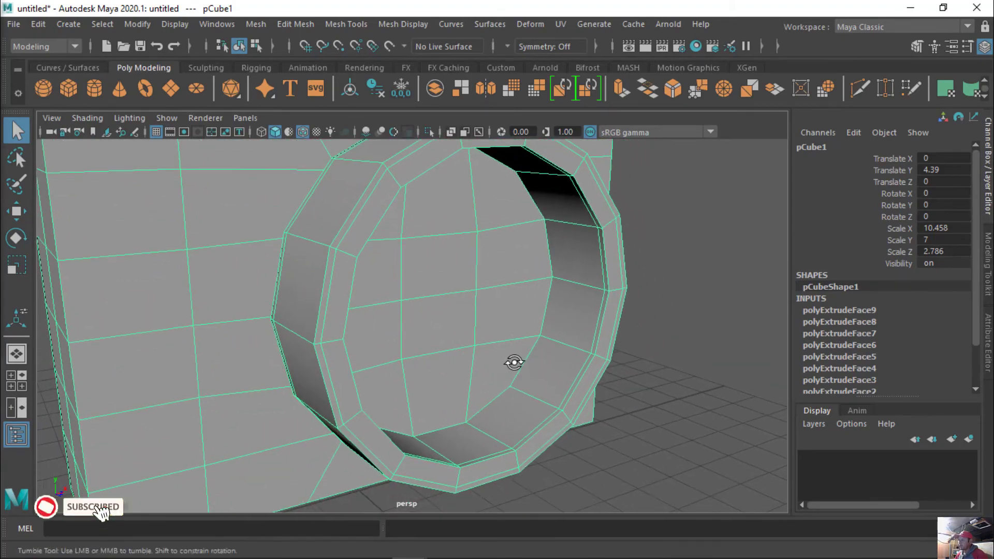
alt+drag(514, 362, 507, 362)
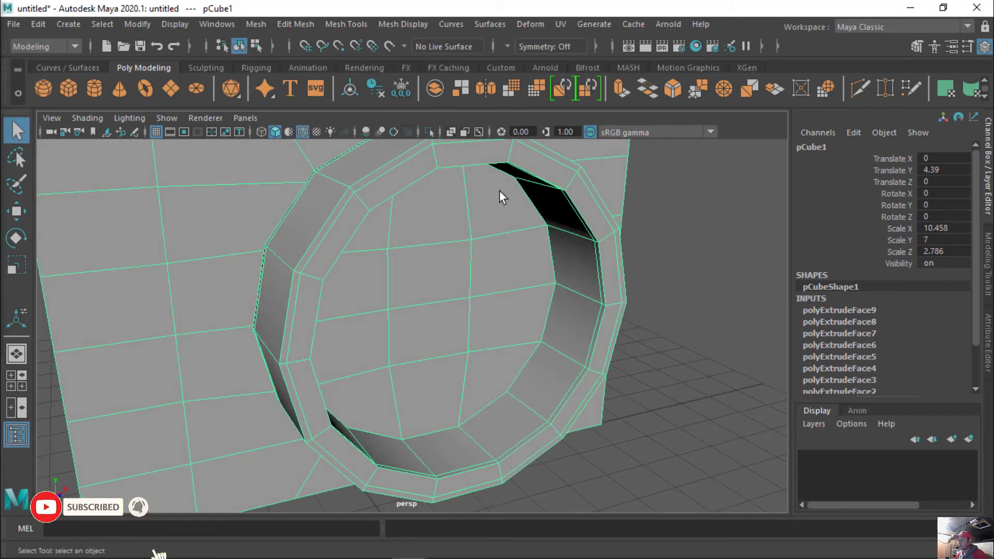
mouse_move(434, 425)
alt+mouse_down()
mouse_move(360, 417)
mouse_move(375, 408)
alt+mouse_up()
alt+middle_drag(364, 297, 368, 349)
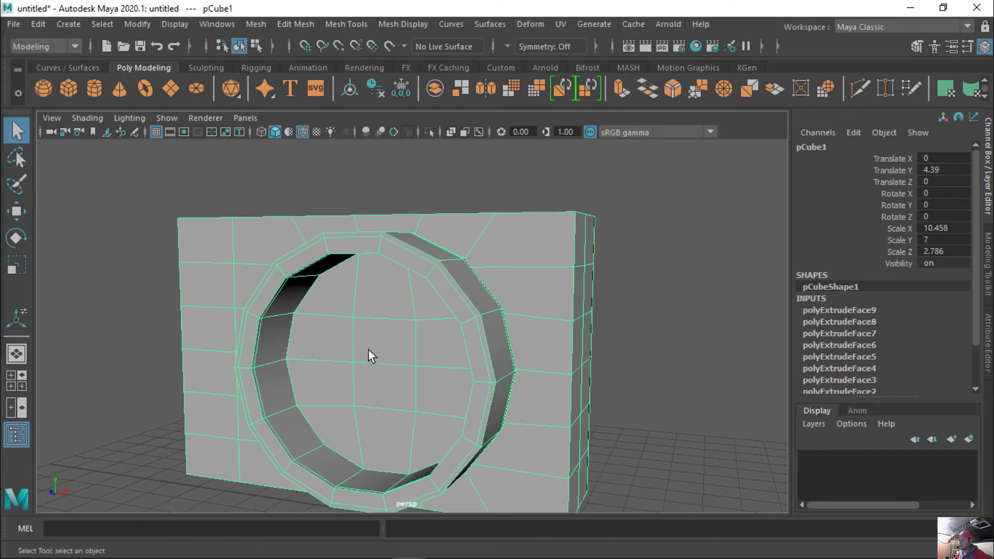
right_drag(368, 347, 362, 115)
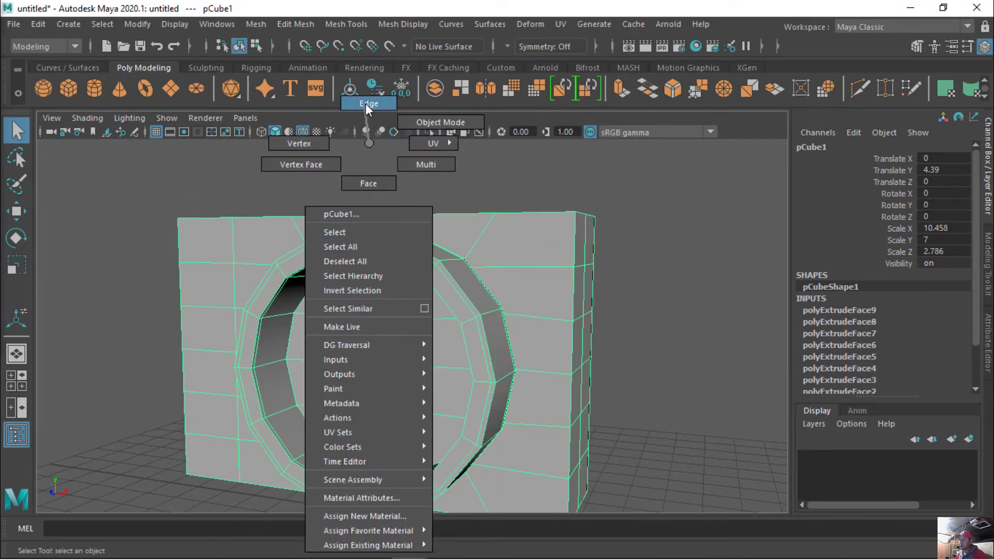
Select an edge on the inner lens ring and activate Mesh Tools > Insert Edge Loop
mouse_move(371, 433)
alt+right_down()
mouse_move(396, 414)
mouse_move(312, 451)
alt+right_up()
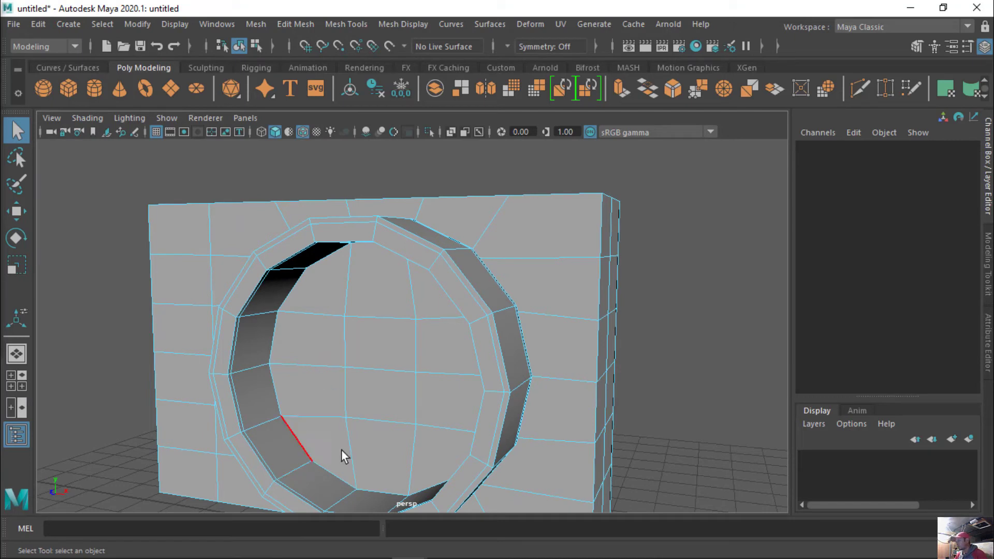
click(297, 467)
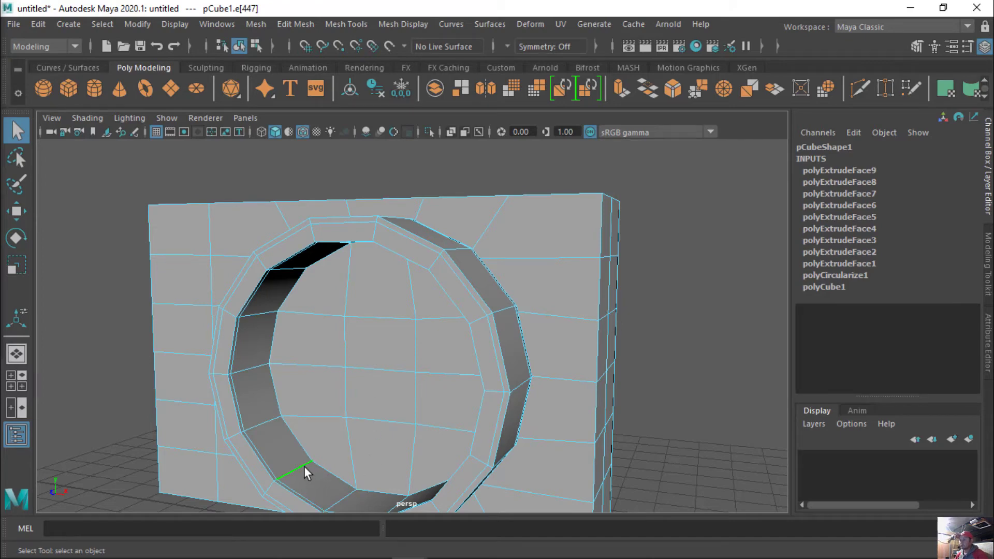
click(344, 25)
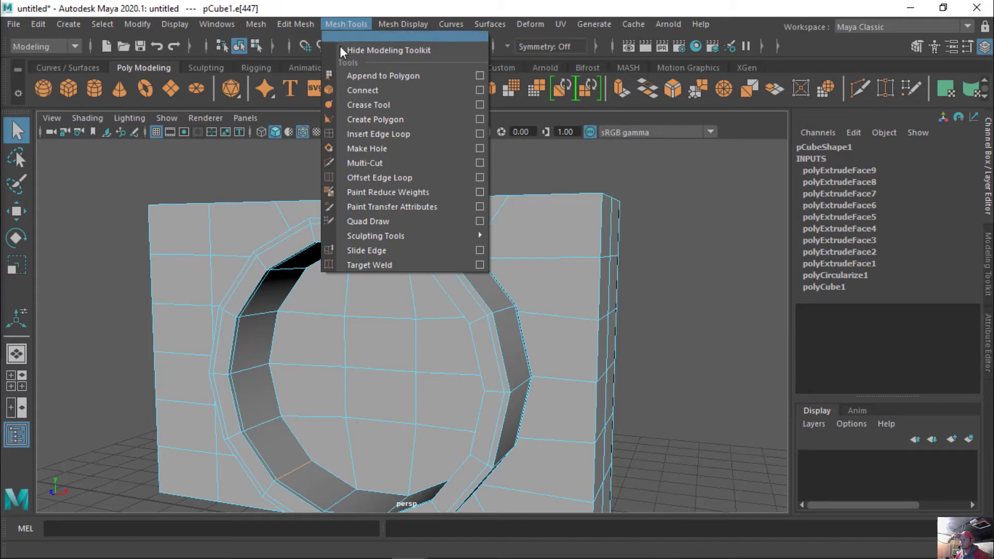
click(390, 136)
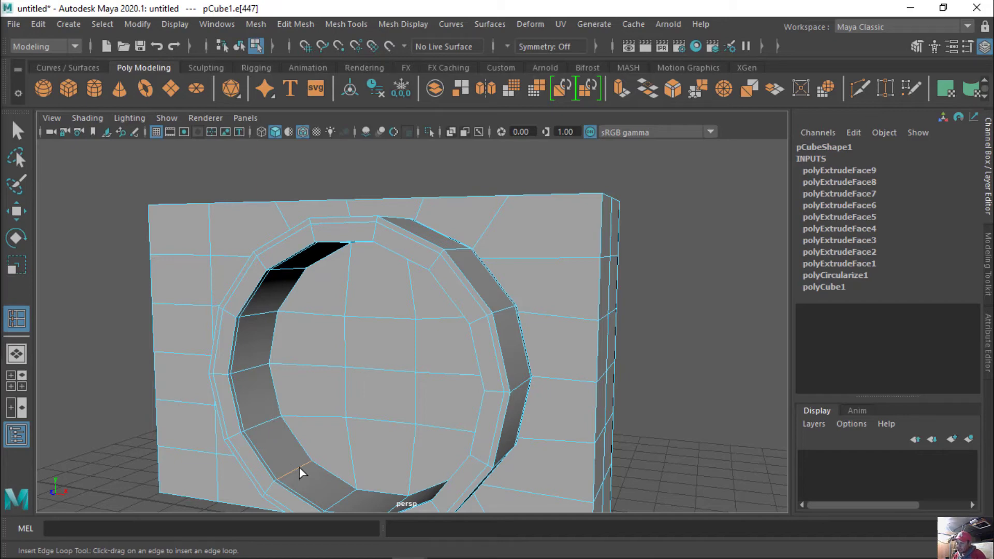
Insert edge loops around the inner lens ring and along the barrel's side
drag(299, 467, 312, 464)
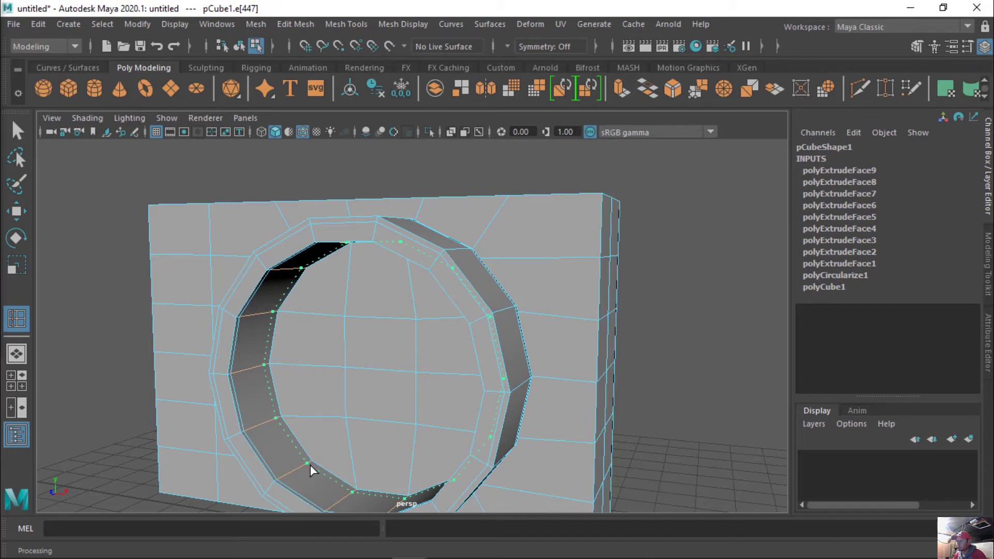
click(309, 465)
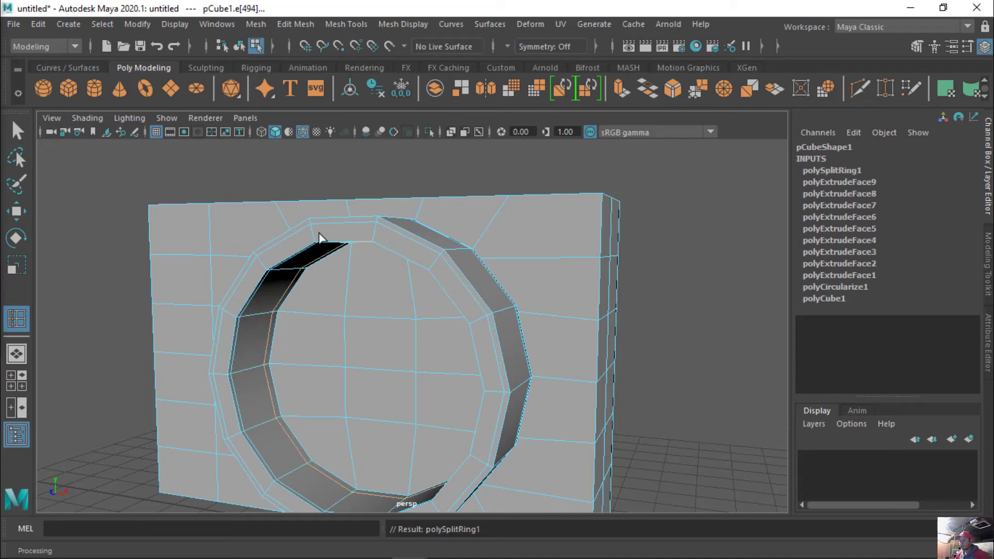
mouse_move(336, 373)
alt+mouse_down()
mouse_move(411, 399)
mouse_move(477, 398)
alt+mouse_up()
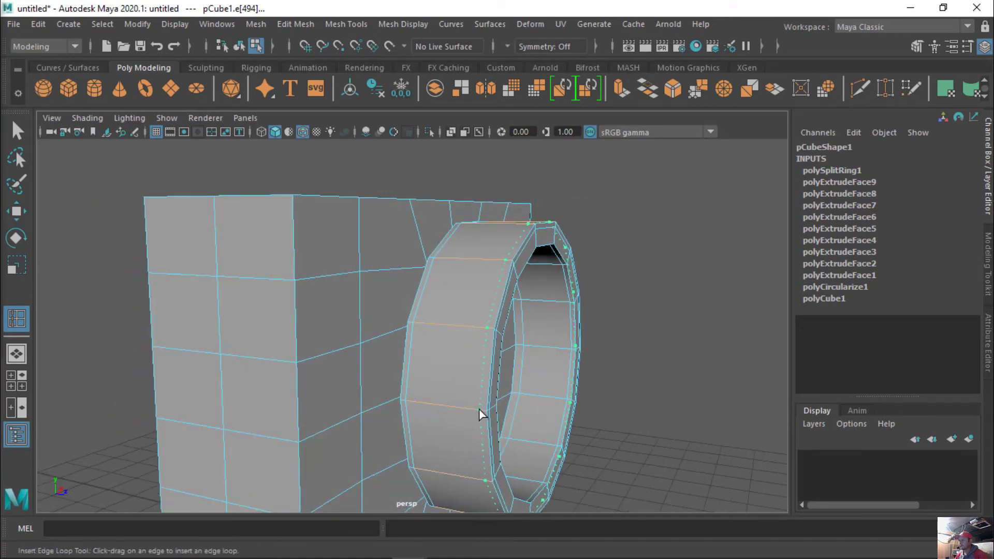
click(481, 409)
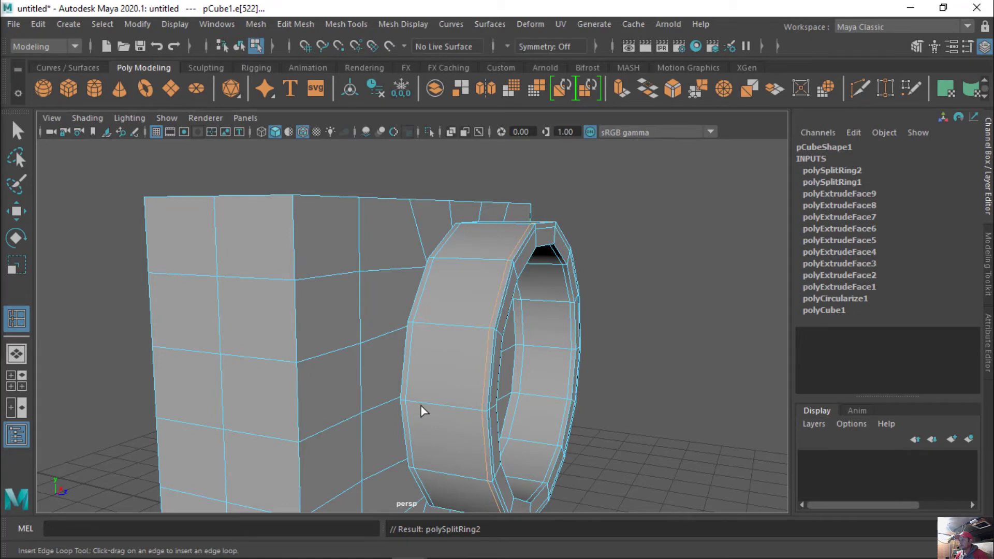
mouse_move(422, 408)
alt+mouse_down()
mouse_move(452, 415)
mouse_move(414, 284)
alt+mouse_up()
Add an edge loop near the box's front corner
alt+drag(422, 241, 369, 251)
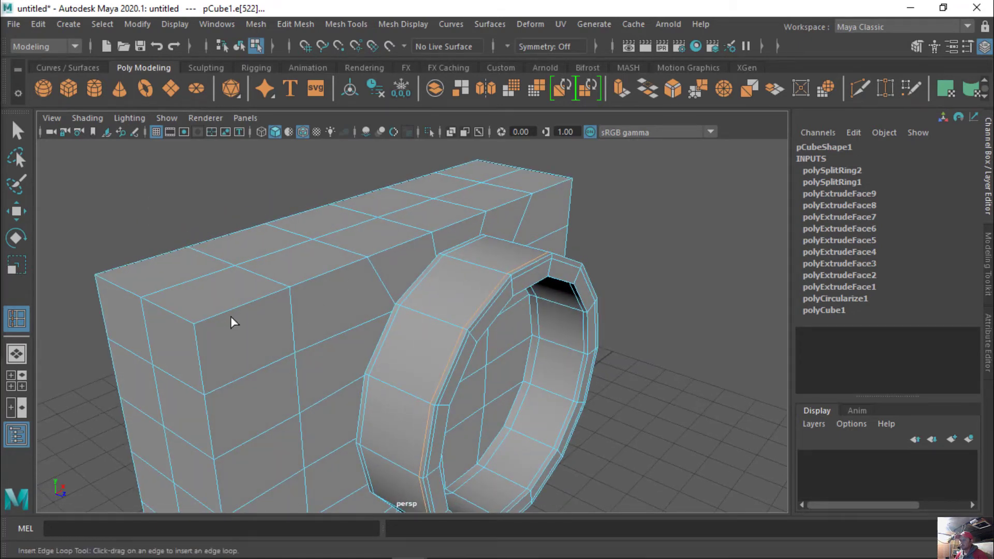
mouse_move(288, 330)
alt+mouse_down()
mouse_move(344, 304)
mouse_move(352, 210)
alt+mouse_up()
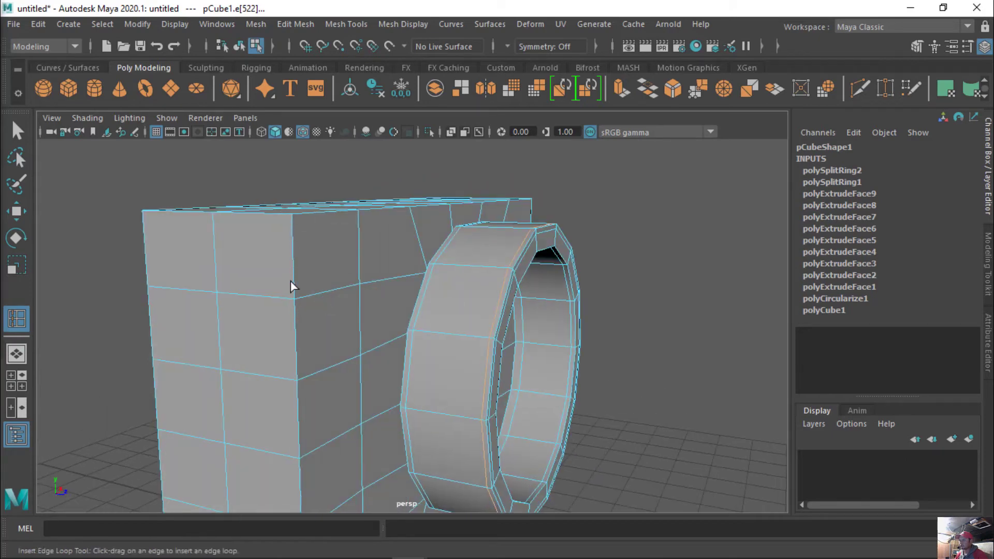
mouse_move(359, 313)
alt+mouse_down()
mouse_move(349, 326)
mouse_move(372, 324)
mouse_move(359, 299)
alt+mouse_up()
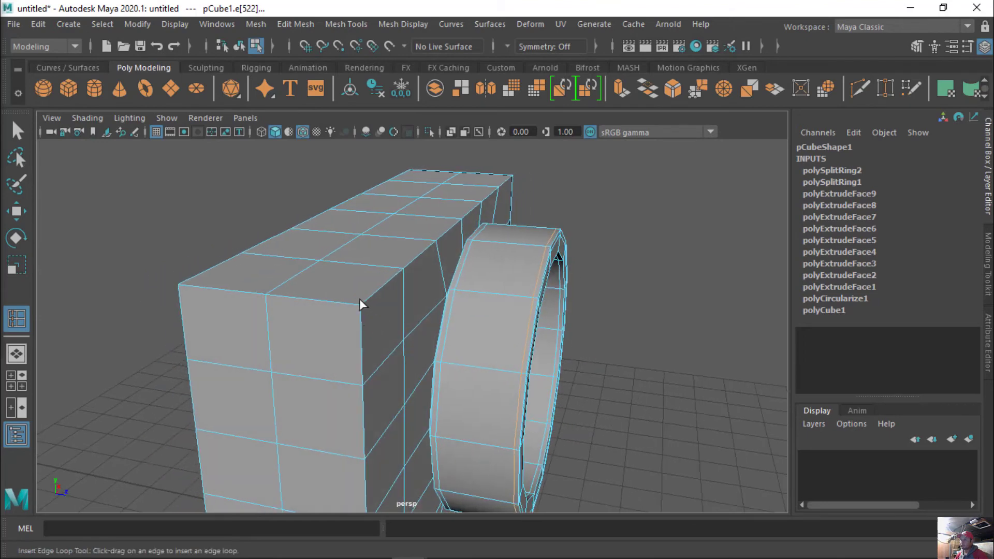
click(353, 296)
click(353, 304)
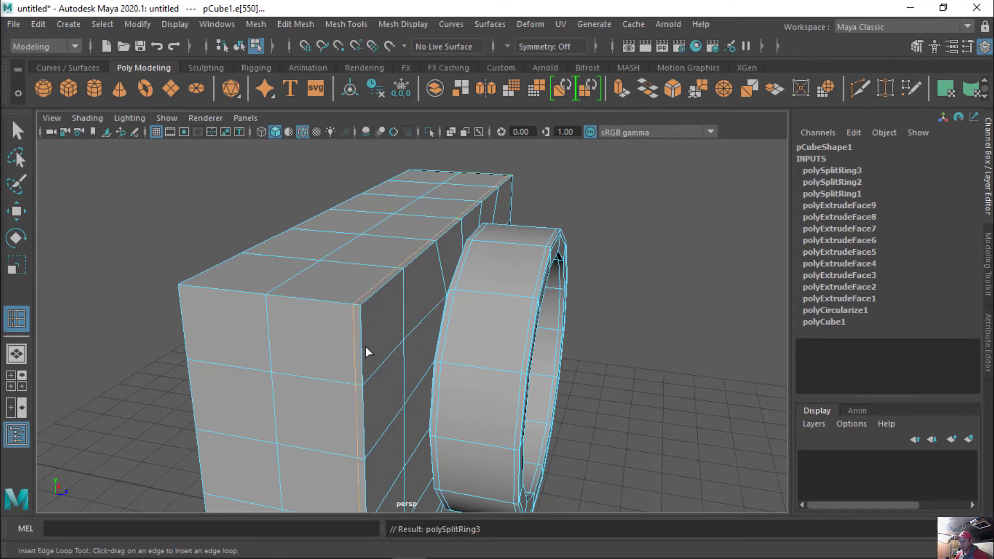
Add edge loops near the body's side edge and around the barrel's middle
alt+drag(365, 352, 407, 348)
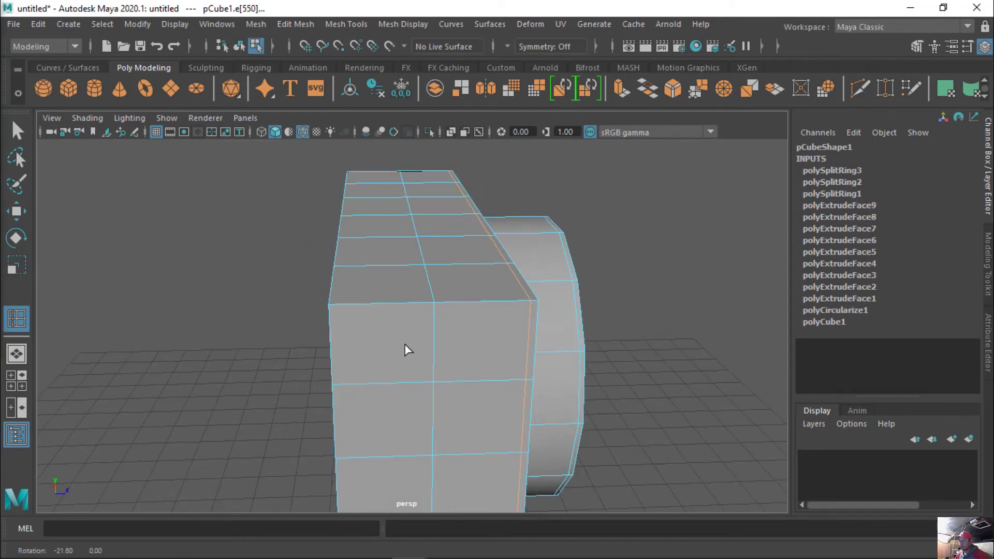
click(336, 306)
mouse_move(366, 333)
alt+mouse_down()
mouse_move(370, 324)
mouse_move(284, 321)
mouse_move(144, 333)
alt+mouse_up()
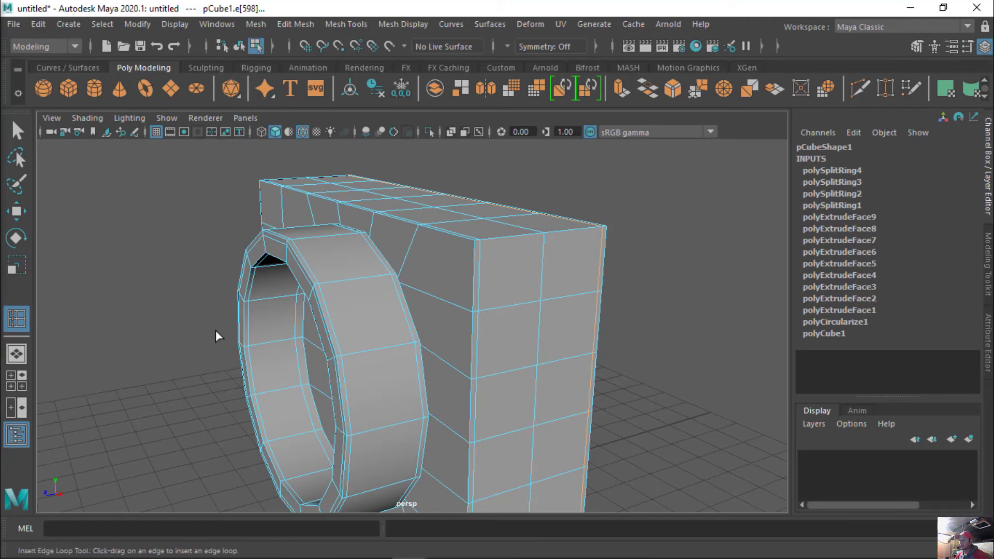
click(377, 348)
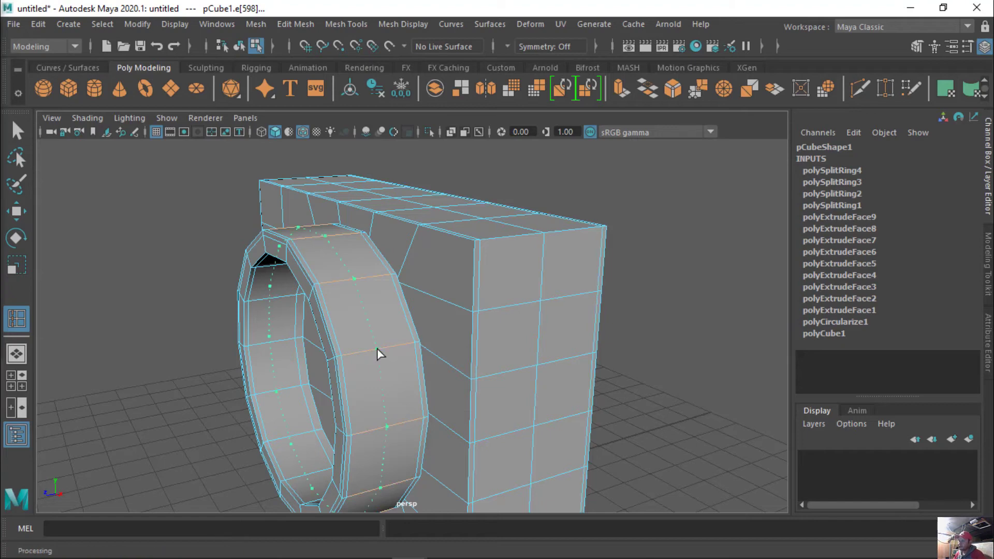
drag(378, 349, 381, 351)
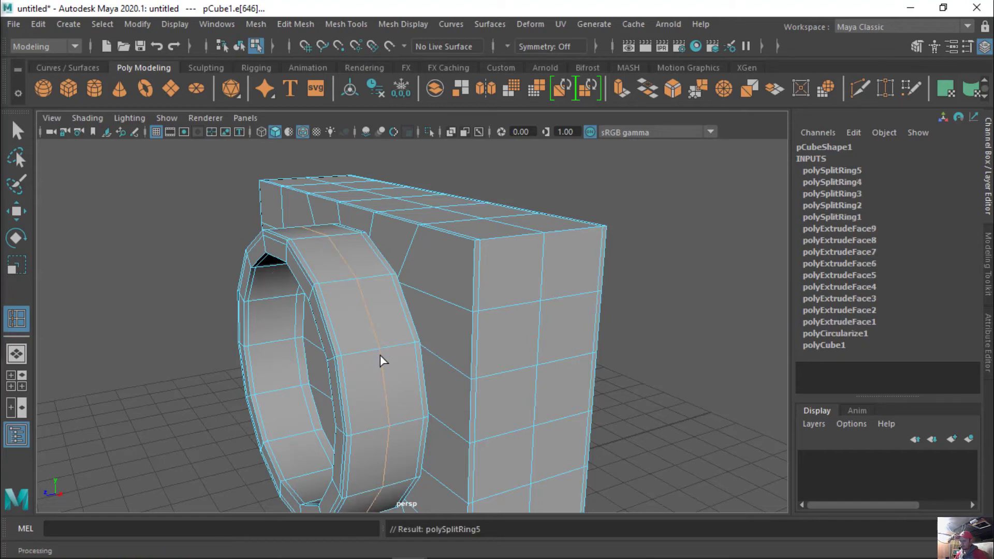
Scale the new barrel edge loop slightly outward and orbit to inspect the body
key(r)
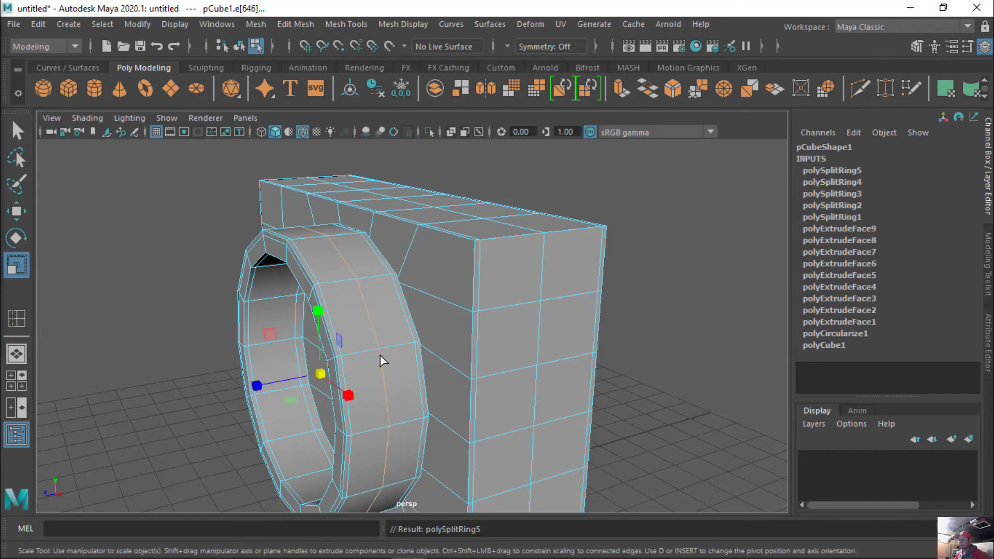
drag(320, 376, 327, 375)
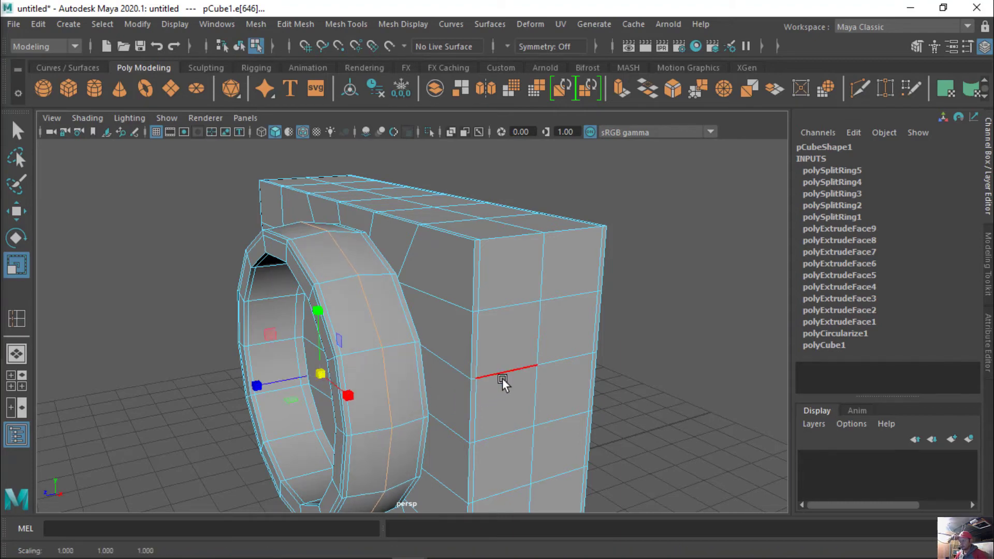
alt+drag(565, 349, 425, 296)
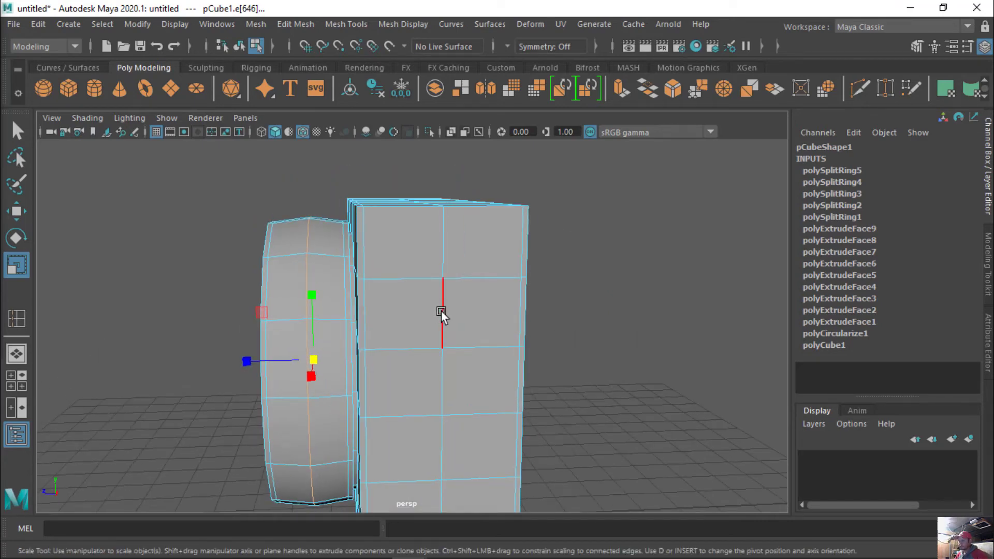
mouse_move(459, 331)
alt+mouse_down()
mouse_move(458, 346)
mouse_move(411, 335)
alt+mouse_up()
Select the vertical edge loop down the body's side, then bring up the selection-mode menu
click(402, 340)
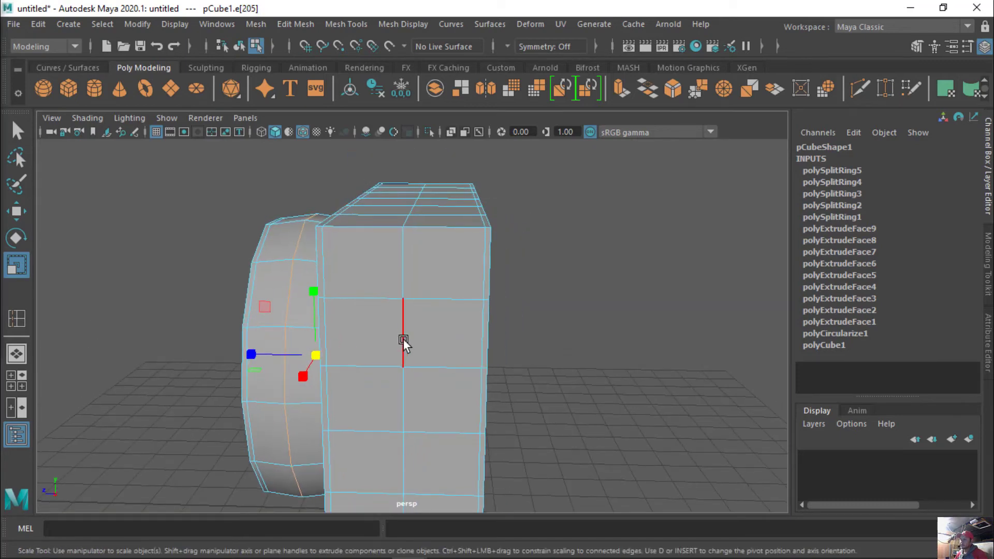
alt+drag(446, 334, 424, 342)
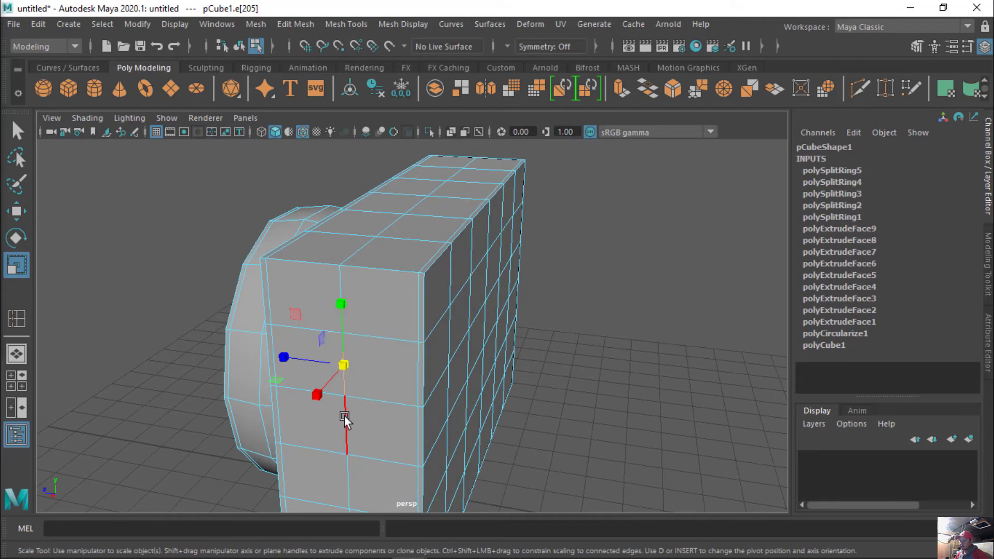
double_click(344, 414)
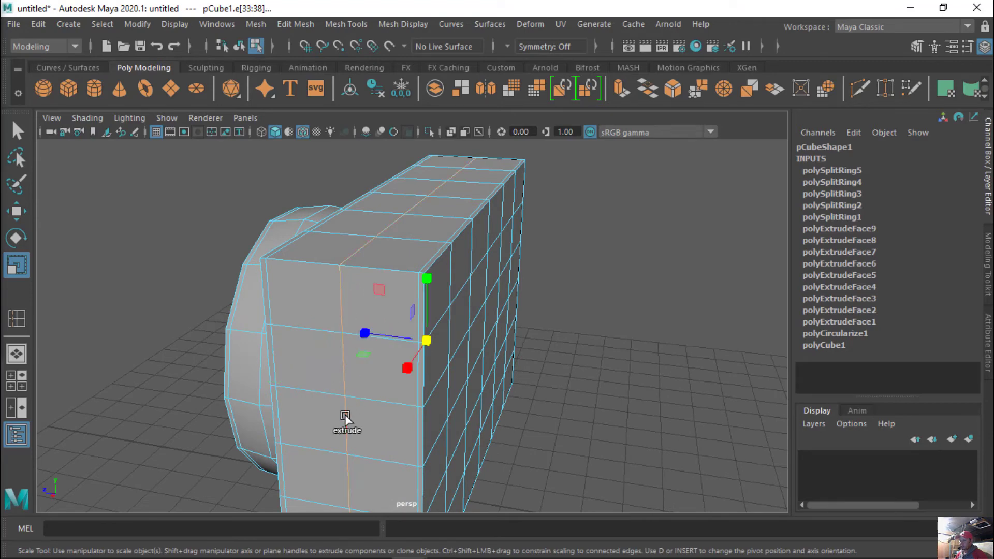
mouse_move(380, 383)
alt+mouse_down()
mouse_move(497, 402)
mouse_move(416, 365)
alt+mouse_up()
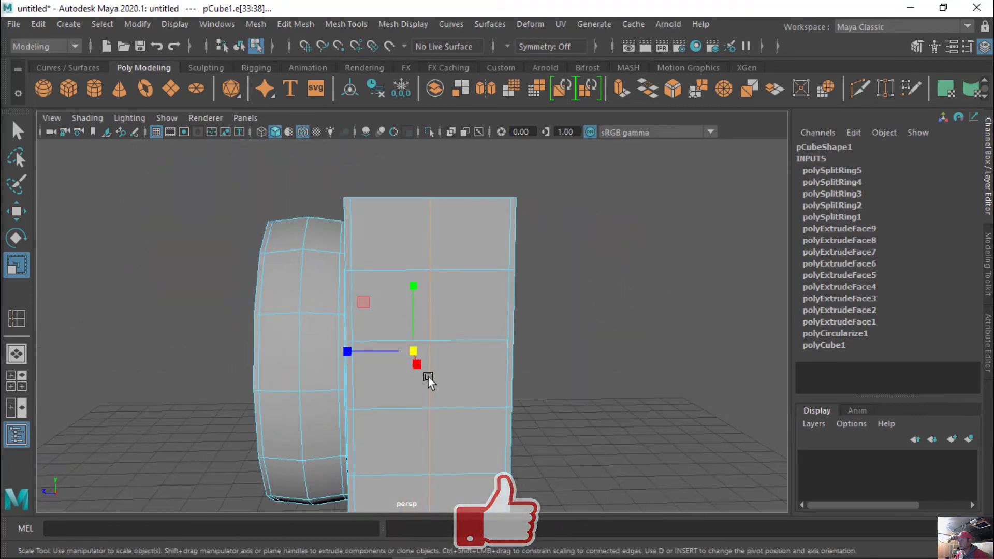
mouse_move(413, 357)
alt+mouse_down()
mouse_move(411, 374)
mouse_move(427, 344)
mouse_move(409, 337)
mouse_move(399, 349)
mouse_move(654, 358)
mouse_move(334, 275)
mouse_move(474, 260)
mouse_move(465, 248)
mouse_move(399, 253)
mouse_move(327, 231)
mouse_move(272, 253)
mouse_move(201, 250)
mouse_move(311, 271)
mouse_move(330, 263)
alt+mouse_up()
right_click(386, 219)
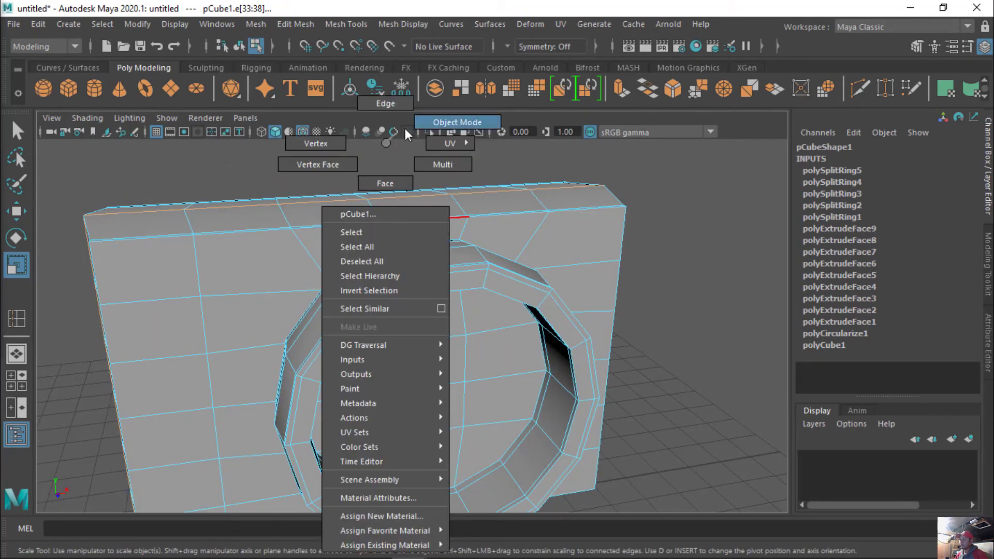
Switch to Object Mode and turn on smooth mesh preview, viewing the camera's side
click(427, 122)
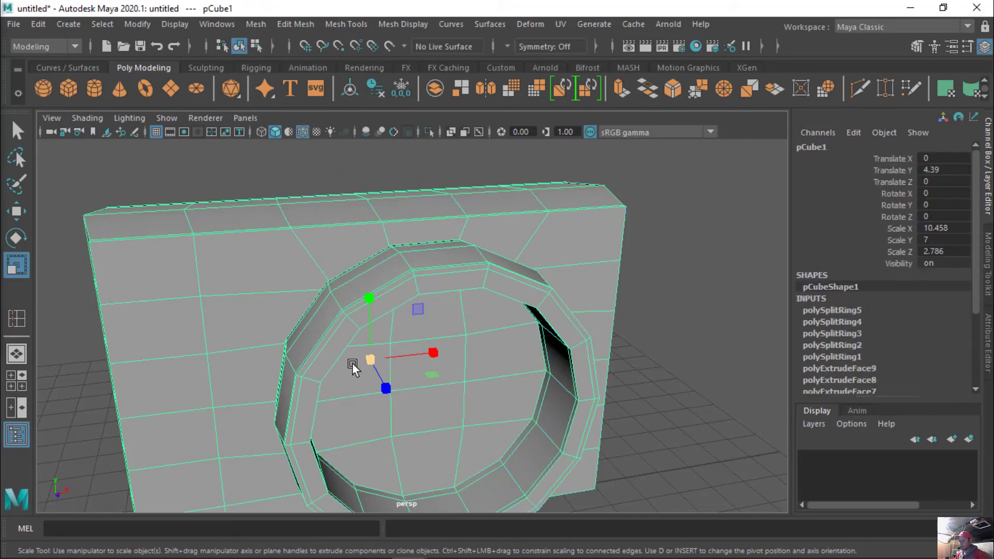
key(3)
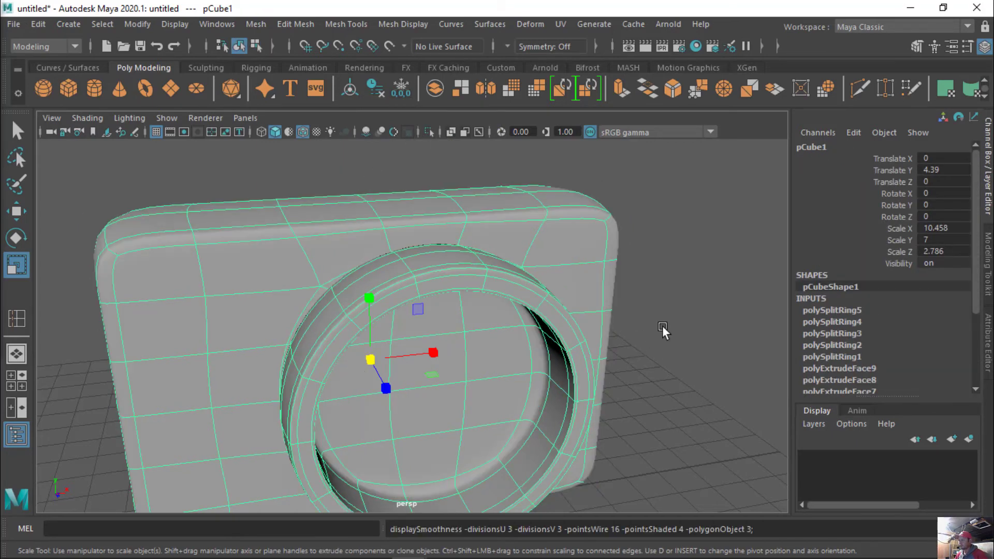
click(662, 325)
mouse_move(664, 349)
alt+mouse_down()
mouse_move(531, 323)
mouse_move(548, 322)
mouse_move(560, 362)
mouse_move(452, 316)
mouse_move(472, 283)
mouse_move(574, 301)
mouse_move(440, 329)
mouse_move(498, 334)
alt+mouse_up()
scroll(414, 331, up, 3)
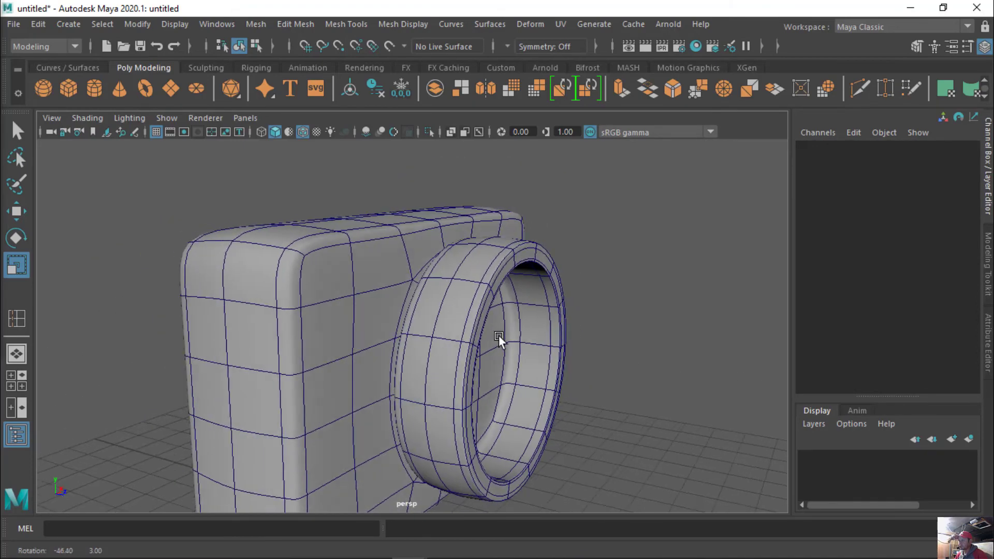
Turn off Wireframe on Shaded and select pCube1 from a near-front view
click(302, 133)
mouse_move(424, 335)
alt+mouse_down()
mouse_move(476, 347)
mouse_move(385, 329)
mouse_move(386, 346)
mouse_move(409, 346)
mouse_move(318, 334)
mouse_move(302, 359)
alt+mouse_up()
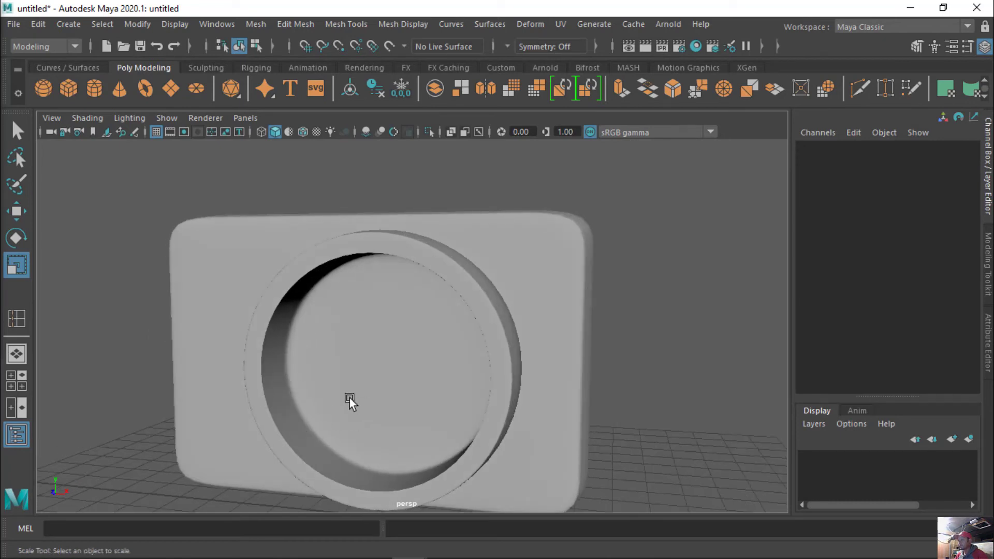
mouse_move(349, 399)
alt+mouse_down()
mouse_move(309, 366)
mouse_move(383, 357)
mouse_move(364, 372)
alt+mouse_up()
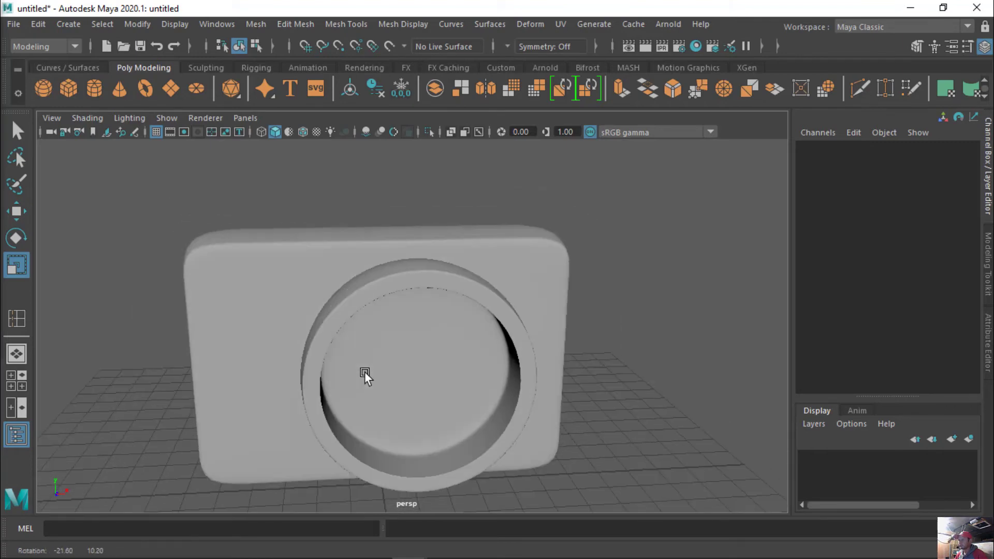
click(451, 262)
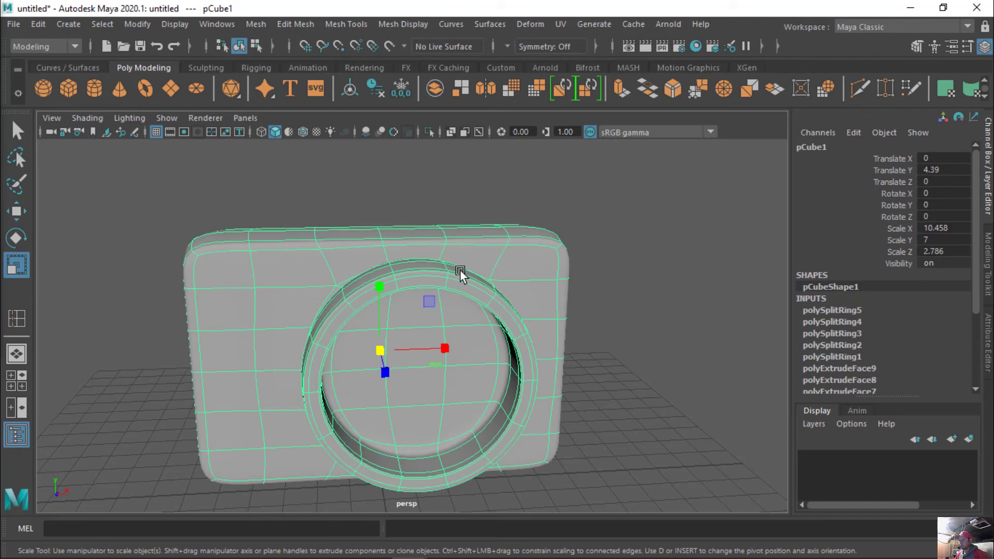
Turn off smooth preview, zoom into the lens ring, and select edge e[495] in Edge mode
key(1)
scroll(389, 366, up, 2)
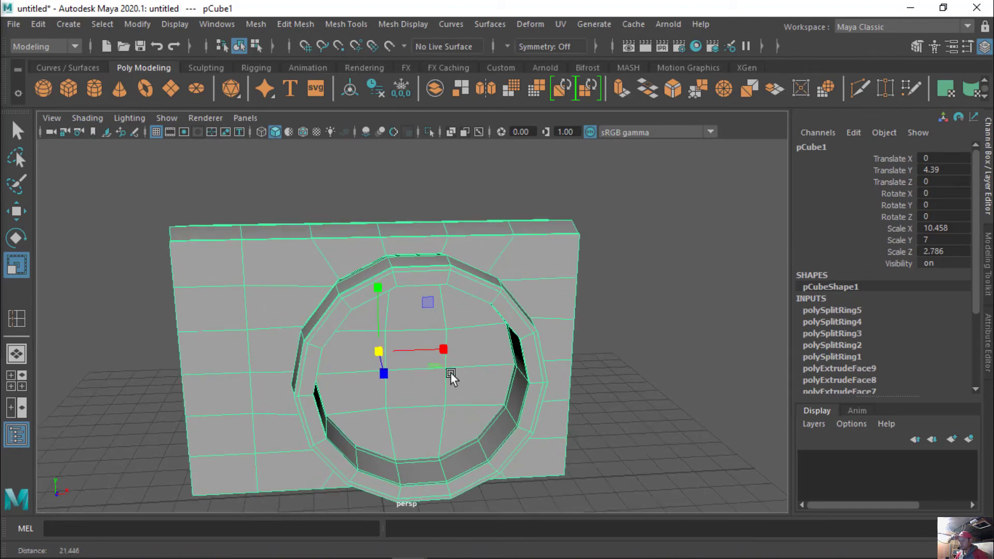
scroll(451, 371, up, 3)
mouse_move(355, 376)
alt+mouse_down()
mouse_move(340, 366)
mouse_move(454, 318)
mouse_move(408, 353)
mouse_move(353, 365)
alt+mouse_up()
scroll(311, 363, up, 4)
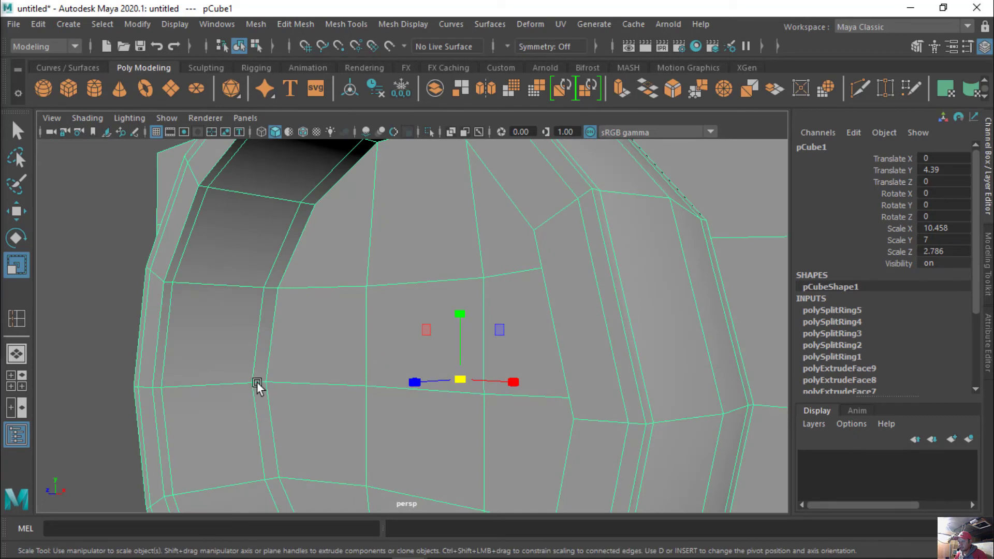
right_drag(260, 381, 267, 103)
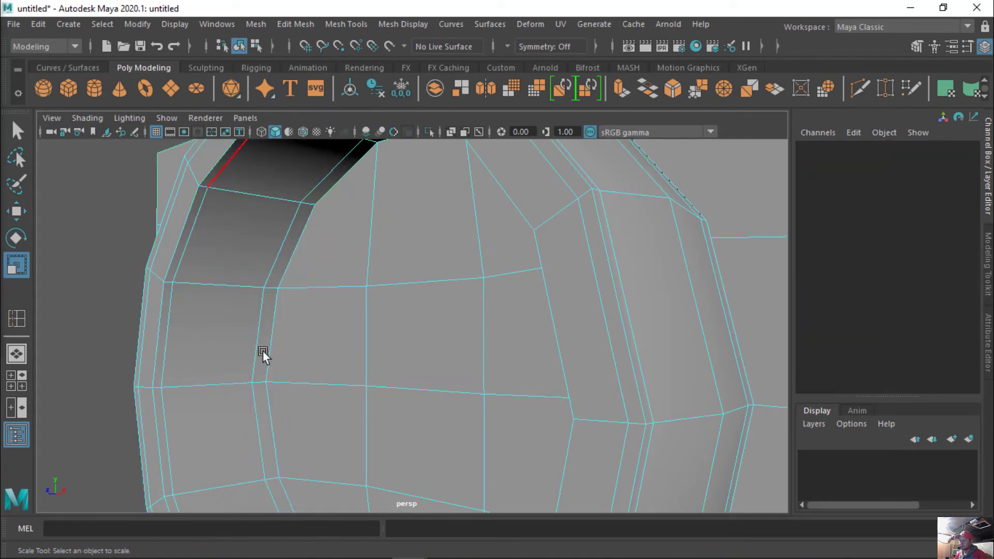
click(259, 383)
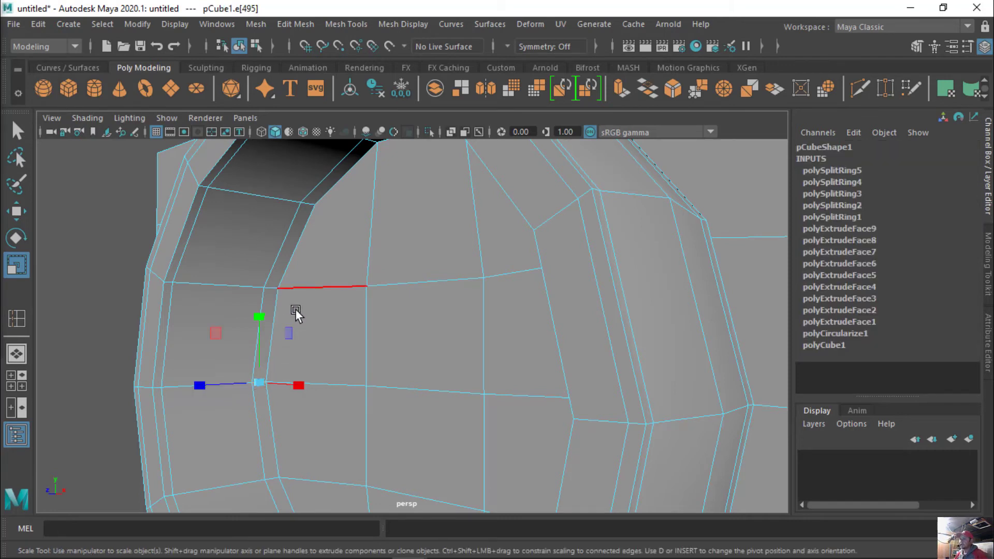
Insert a sixth edge loop near the lens barrel's inner rim, then orbit to check the ring
click(337, 24)
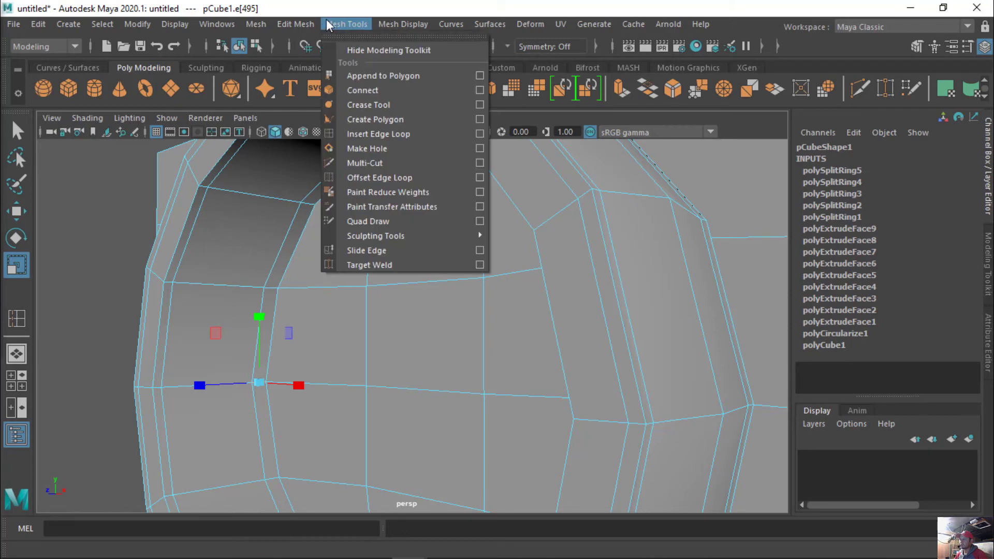
click(340, 132)
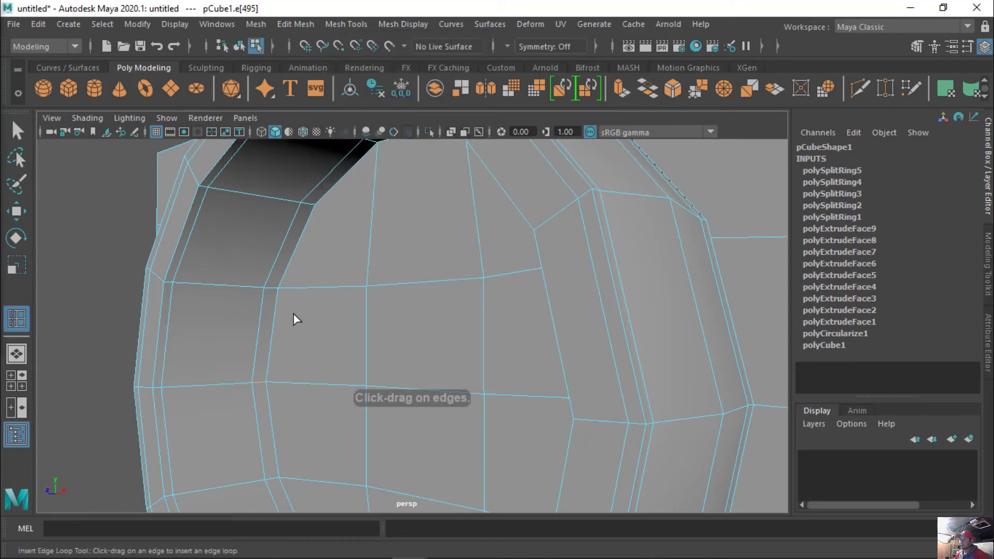
click(261, 384)
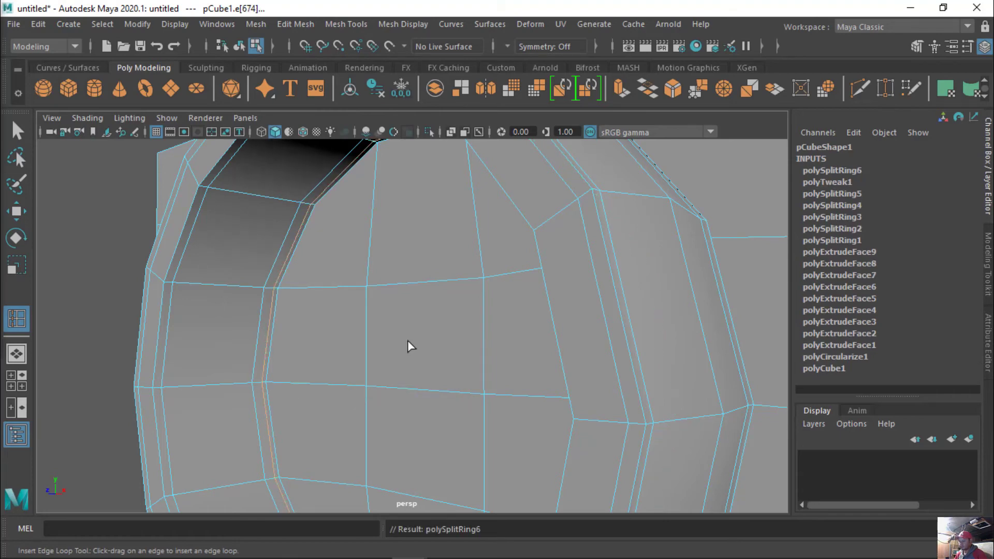
alt+right_drag(408, 342, 270, 301)
mouse_move(271, 302)
alt+mouse_down()
mouse_move(537, 370)
mouse_move(550, 381)
mouse_move(504, 408)
mouse_move(517, 430)
mouse_move(564, 395)
mouse_move(497, 386)
mouse_move(623, 378)
mouse_move(604, 373)
mouse_move(642, 366)
mouse_move(633, 371)
alt+mouse_up()
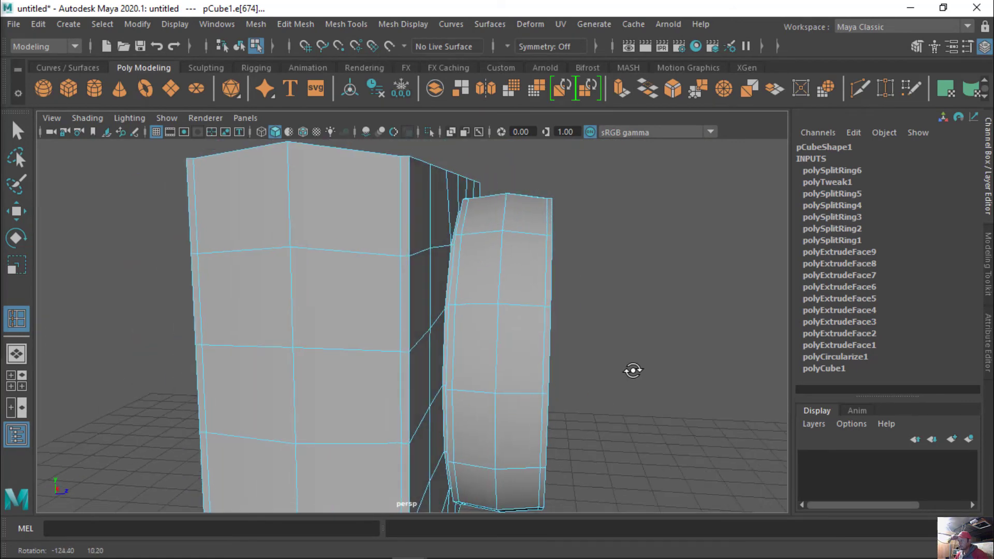
Switch pCube1 to vertex selection and change to the side view
mouse_move(513, 297)
alt+mouse_down()
mouse_move(504, 328)
mouse_move(517, 293)
mouse_move(490, 297)
alt+mouse_up()
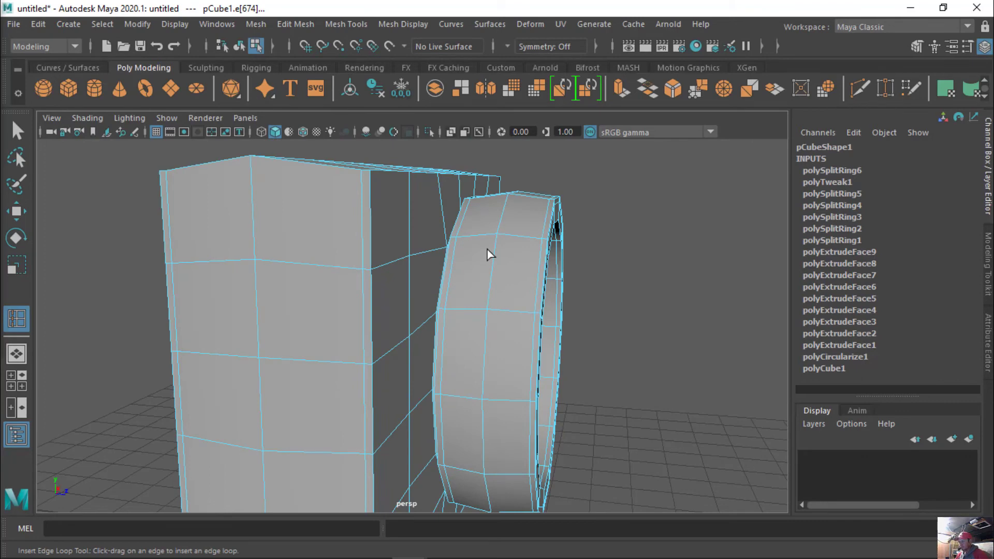
key(t)
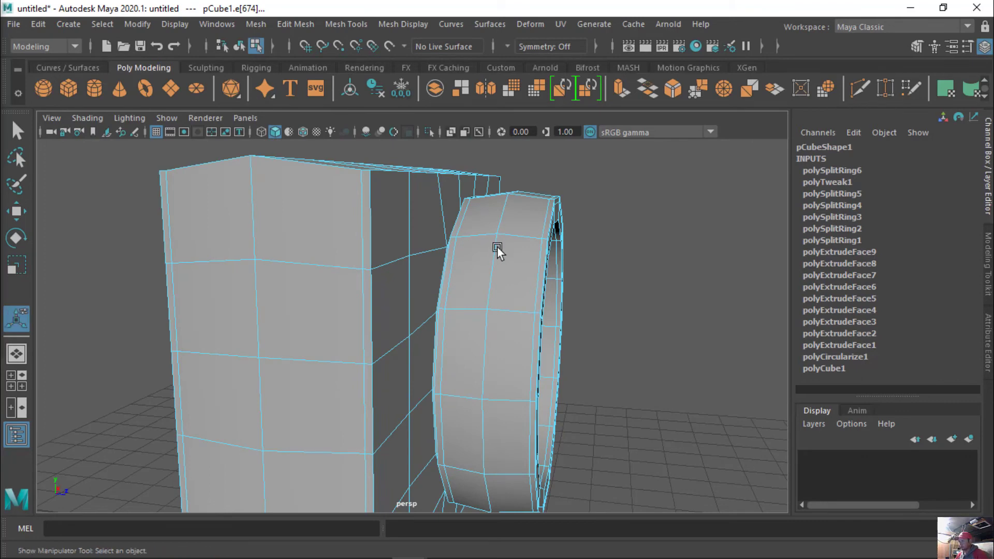
right_drag(492, 247, 433, 146)
key(q)
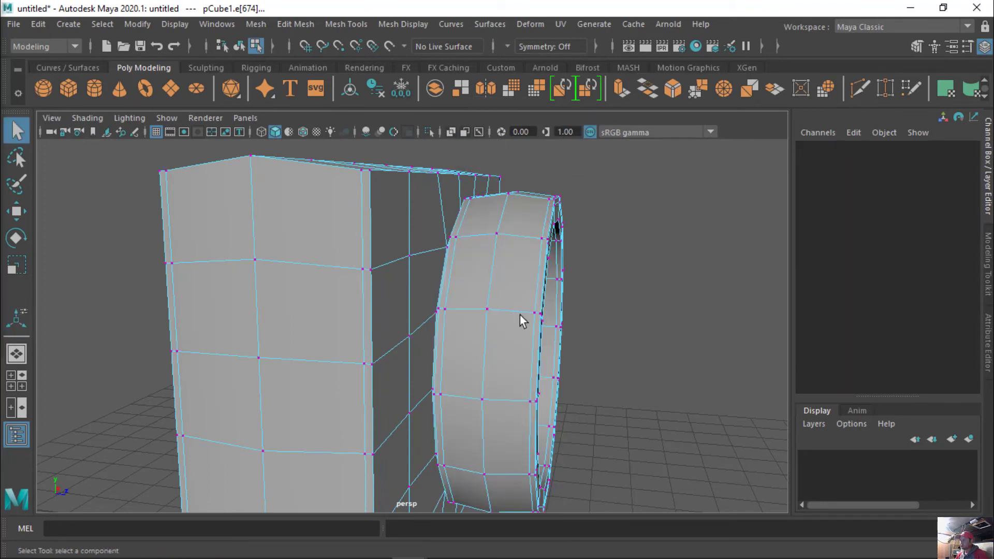
key(space)
drag(508, 276, 568, 279)
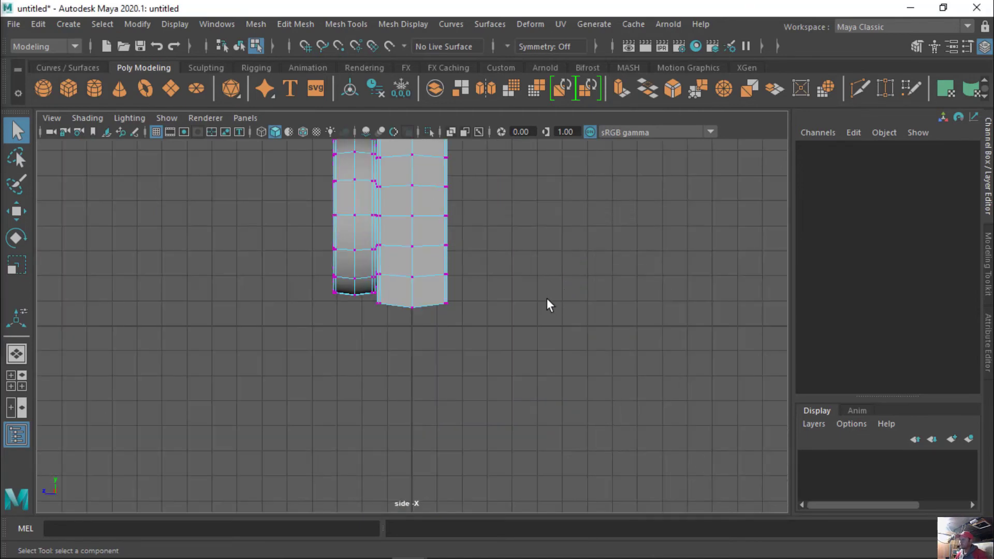
Box-select the lens barrel's vertices (vtx[158:227]) in side view, then return to perspective
alt+middle_drag(505, 300, 549, 320)
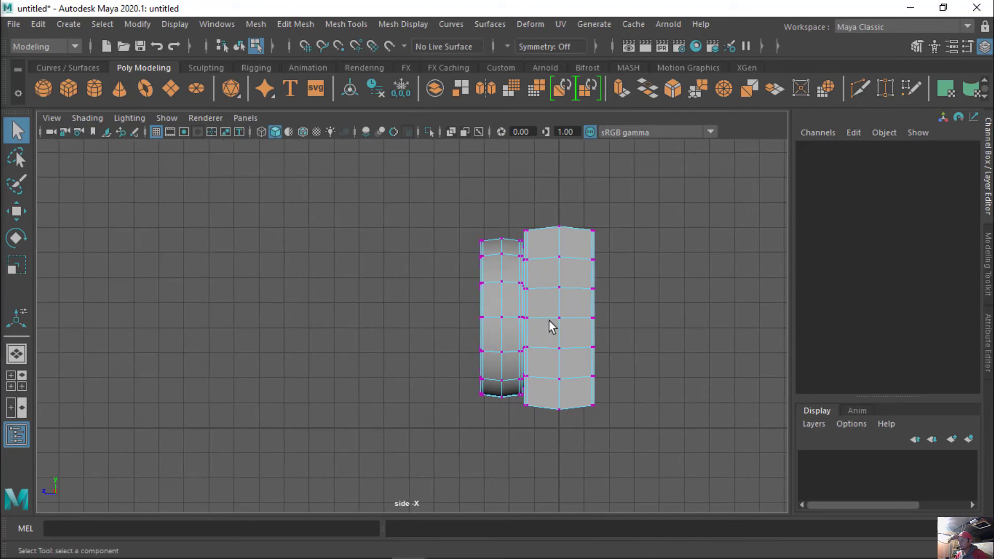
drag(427, 212, 492, 419)
key(space)
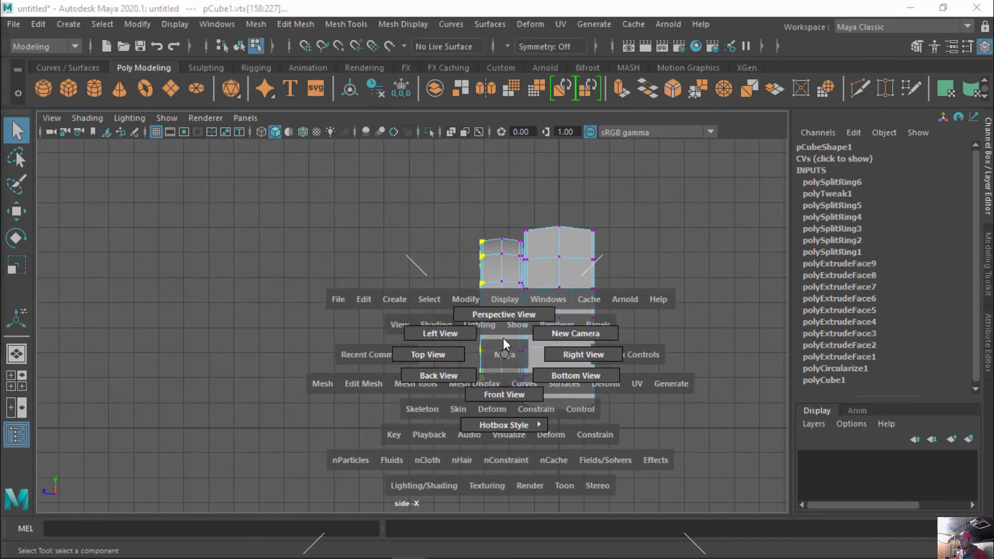
drag(508, 311, 476, 310)
mouse_move(477, 377)
alt+mouse_down()
mouse_move(409, 366)
mouse_move(347, 331)
mouse_move(309, 331)
mouse_move(316, 324)
alt+mouse_up()
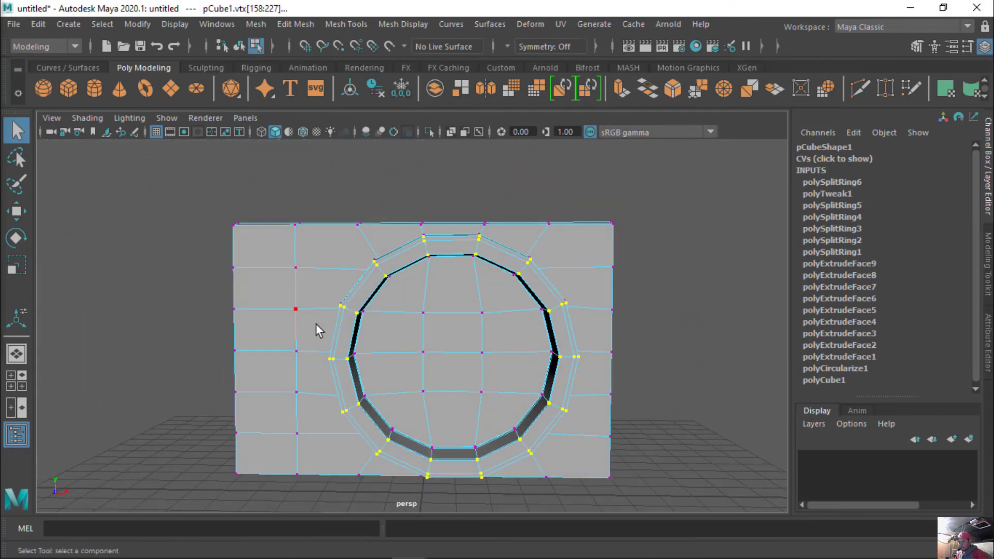
Scale the selected lens barrel vertices uniformly
key(r)
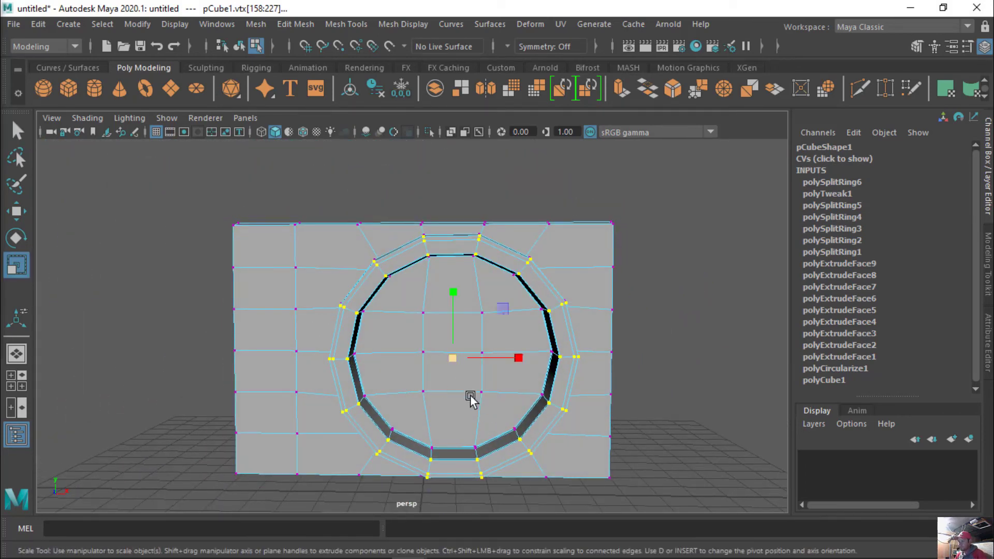
alt+drag(470, 399, 492, 406)
alt+right_drag(492, 407, 572, 406)
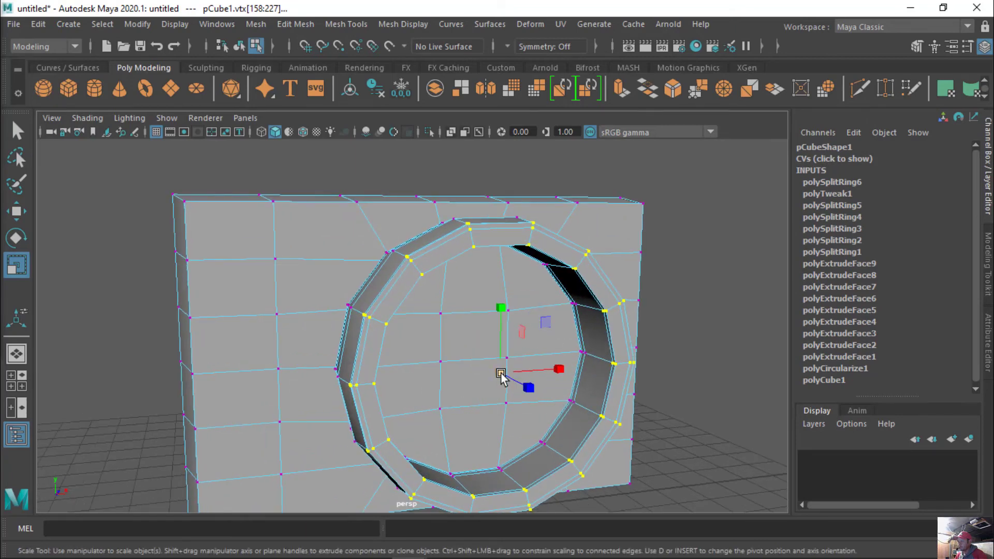
drag(501, 376, 511, 374)
mouse_move(532, 405)
alt+mouse_down()
mouse_move(506, 395)
mouse_move(572, 396)
mouse_move(530, 386)
mouse_move(317, 399)
mouse_move(405, 394)
alt+mouse_up()
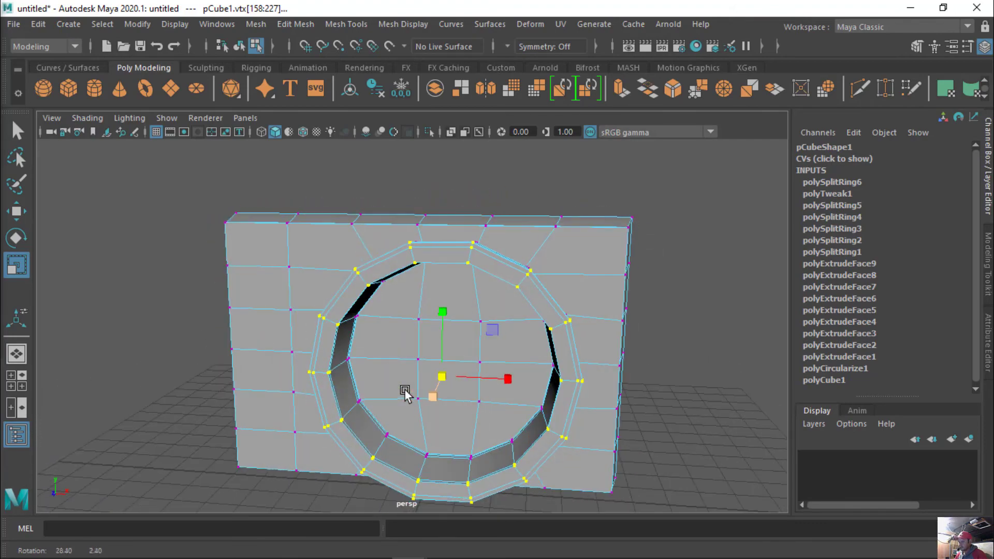
Return to object mode, then pick the central vertices of the lens face
right_click(508, 274)
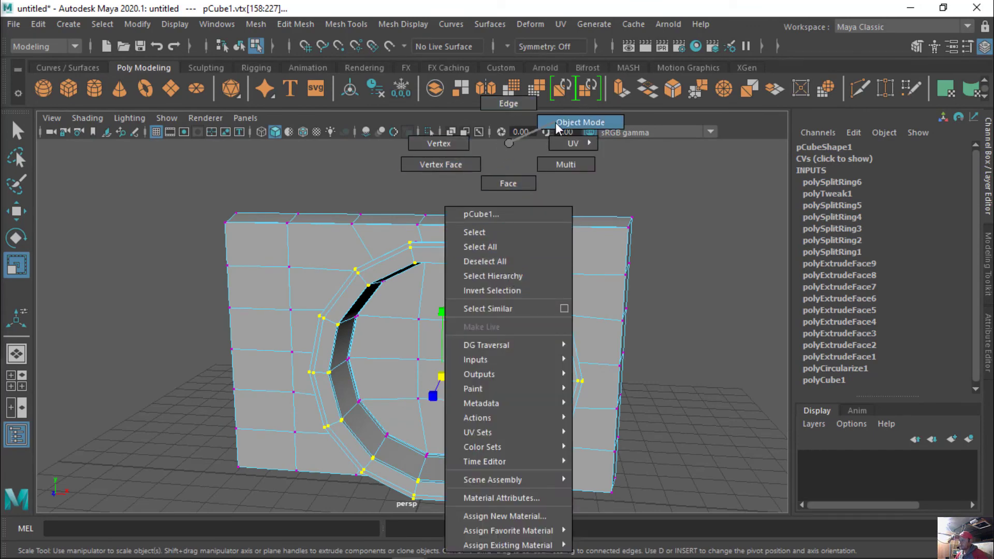
right_drag(512, 111, 580, 122)
mouse_move(506, 426)
alt+mouse_down()
mouse_move(611, 430)
mouse_move(471, 428)
mouse_move(502, 370)
mouse_move(428, 387)
mouse_move(433, 381)
alt+mouse_up()
mouse_move(463, 363)
right_down()
mouse_move(393, 174)
mouse_move(397, 148)
right_up()
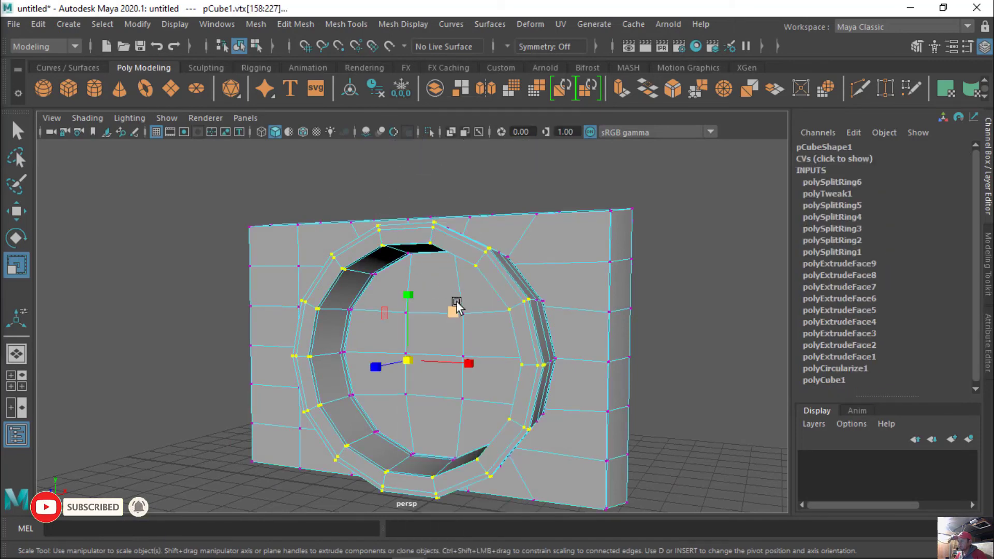
click(663, 313)
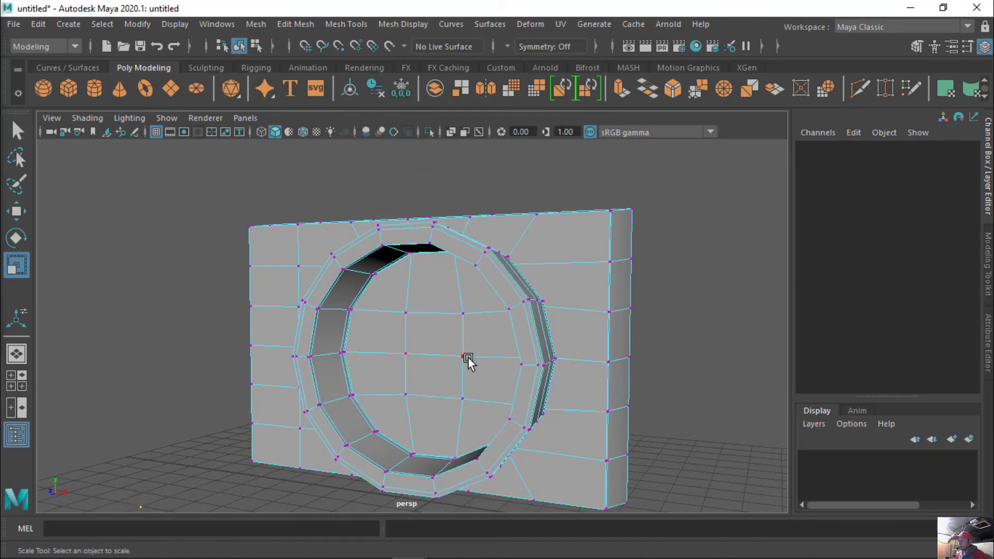
click(463, 358)
shift+click(407, 357)
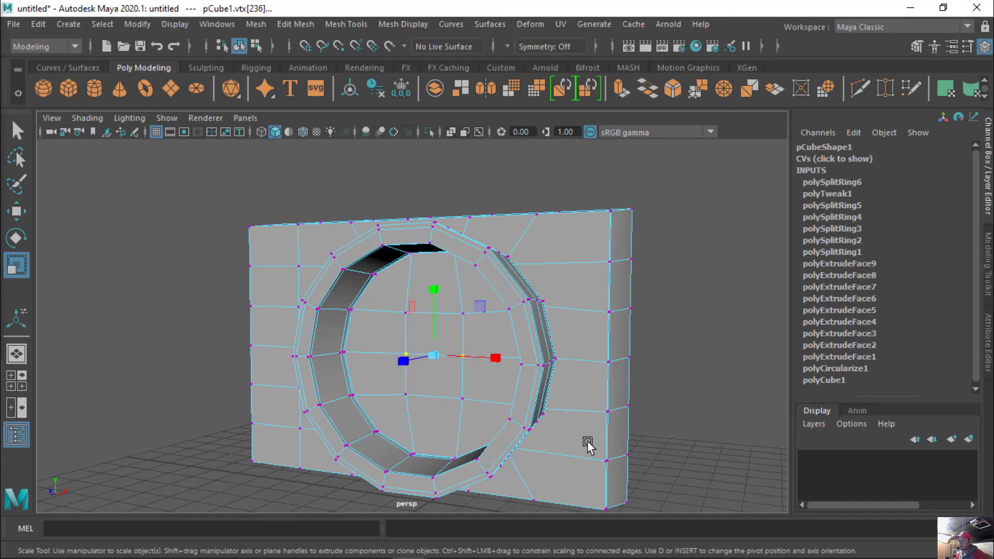
In wireframe, select several central lens-face vertices and move them slightly left
click(260, 132)
mouse_move(428, 402)
alt+mouse_down()
mouse_move(435, 411)
mouse_move(400, 395)
mouse_move(468, 405)
mouse_move(523, 395)
mouse_move(533, 378)
mouse_move(519, 370)
mouse_move(509, 385)
alt+mouse_up()
key(w)
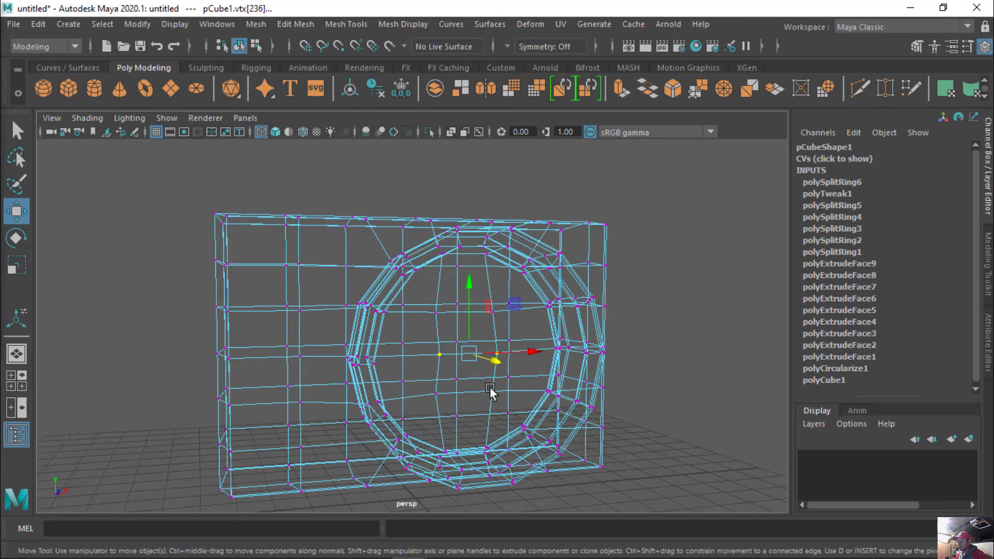
click(436, 394)
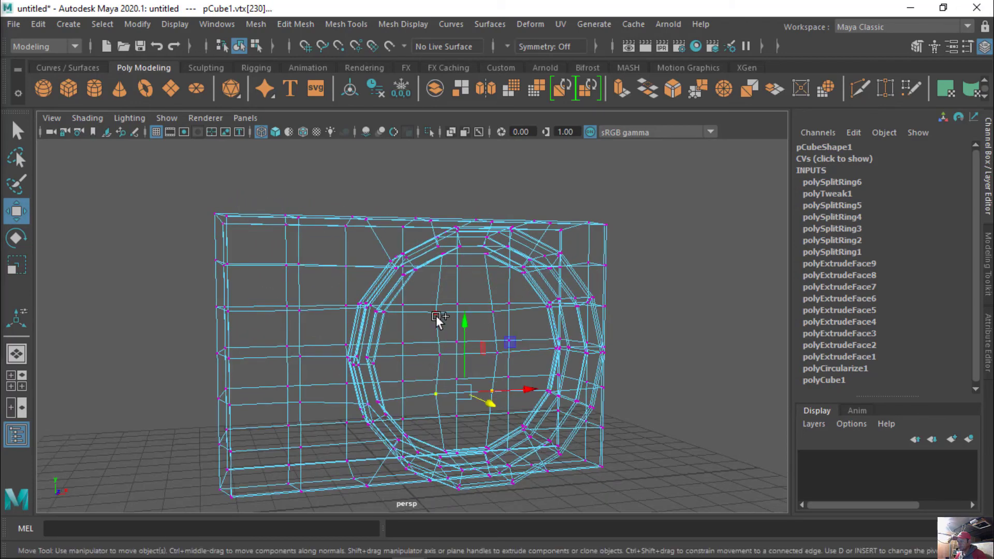
shift+click(436, 313)
shift+click(493, 312)
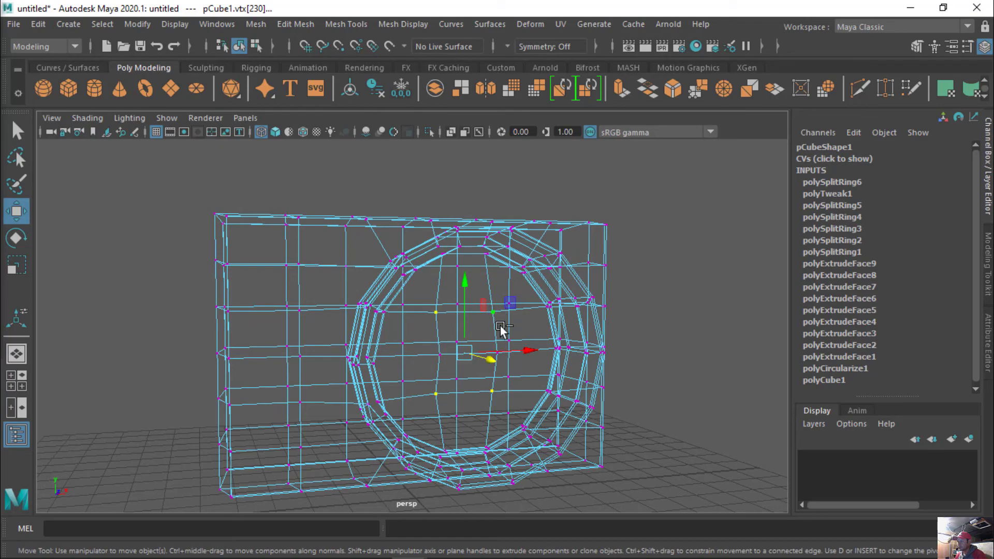
mouse_move(514, 348)
alt+mouse_down()
mouse_move(492, 391)
mouse_move(439, 372)
mouse_move(421, 354)
mouse_move(404, 360)
alt+mouse_up()
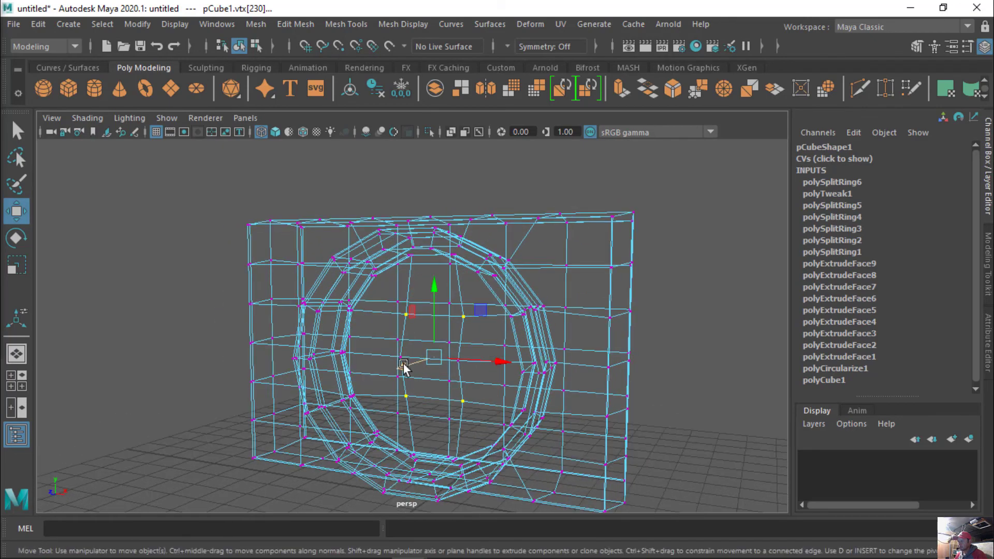
middle_drag(404, 365, 399, 366)
Return the view to solid shading and put pCube1 back in object mode
mouse_move(484, 417)
alt+mouse_down()
mouse_move(610, 403)
mouse_move(568, 404)
mouse_move(538, 373)
alt+mouse_up()
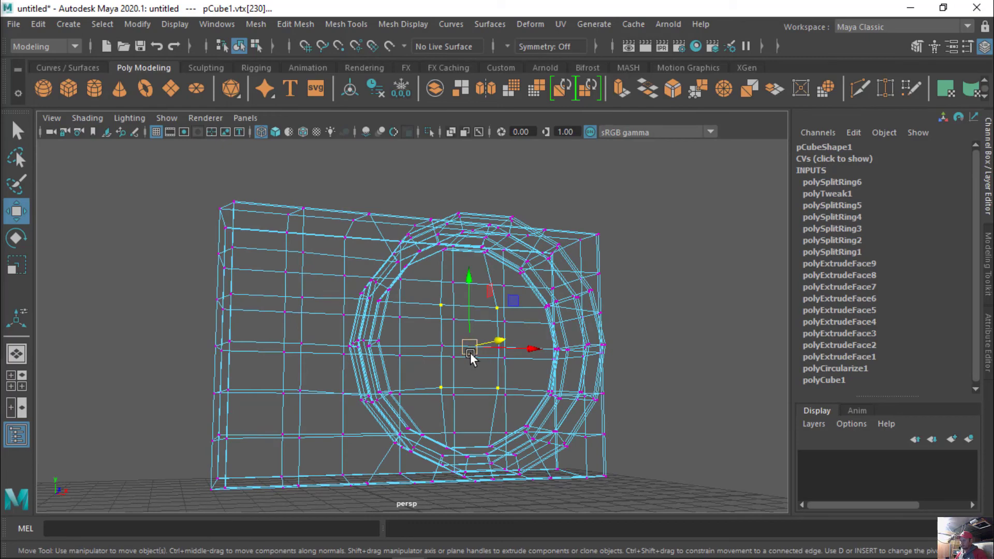
click(275, 132)
mouse_move(515, 408)
alt+mouse_down()
mouse_move(393, 428)
mouse_move(463, 362)
alt+mouse_up()
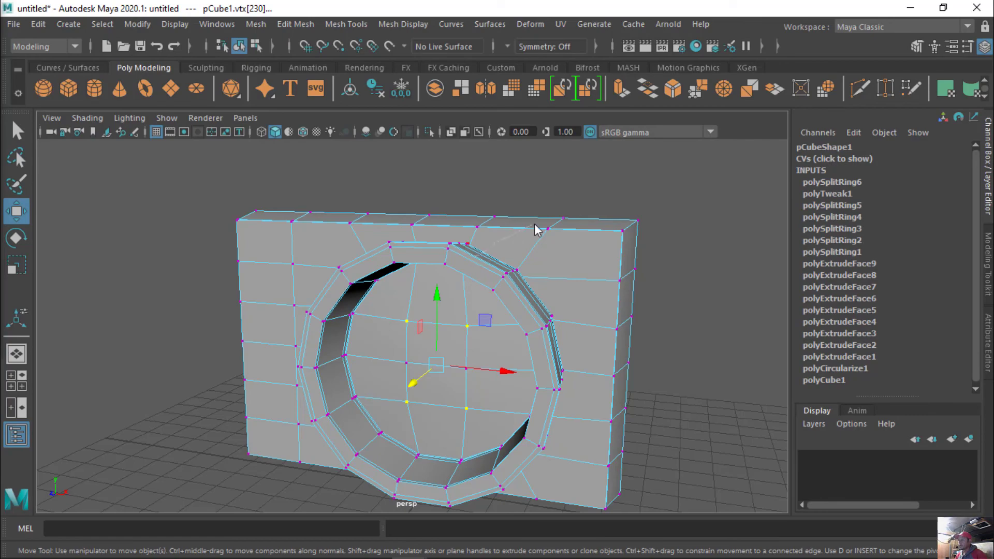
right_drag(471, 155, 539, 118)
mouse_move(526, 358)
alt+mouse_down()
mouse_move(598, 347)
mouse_move(660, 356)
mouse_move(551, 355)
mouse_move(548, 369)
mouse_move(499, 356)
alt+mouse_up()
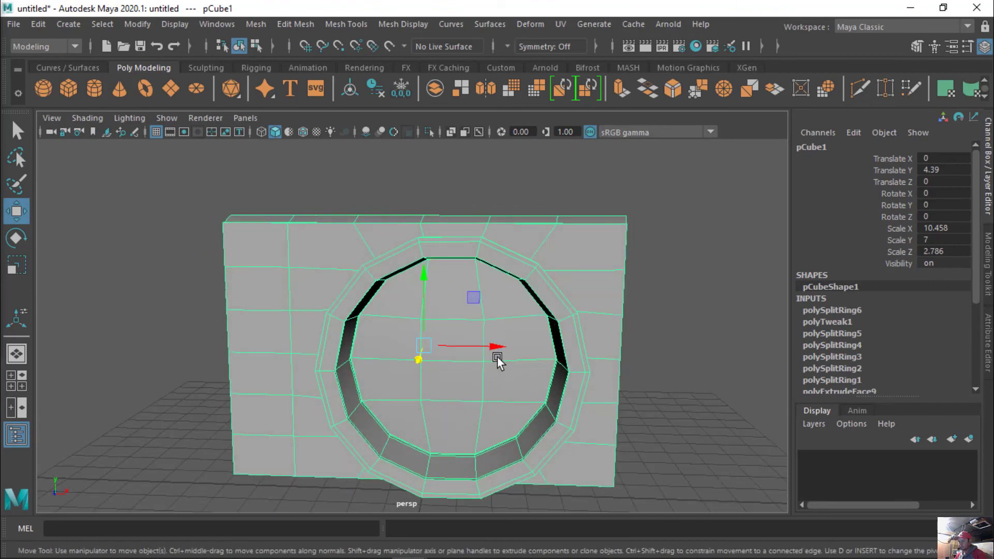
Turn on smooth mesh preview, deselect, and orbit around the lens barrel to inspect it
key(3)
click(667, 340)
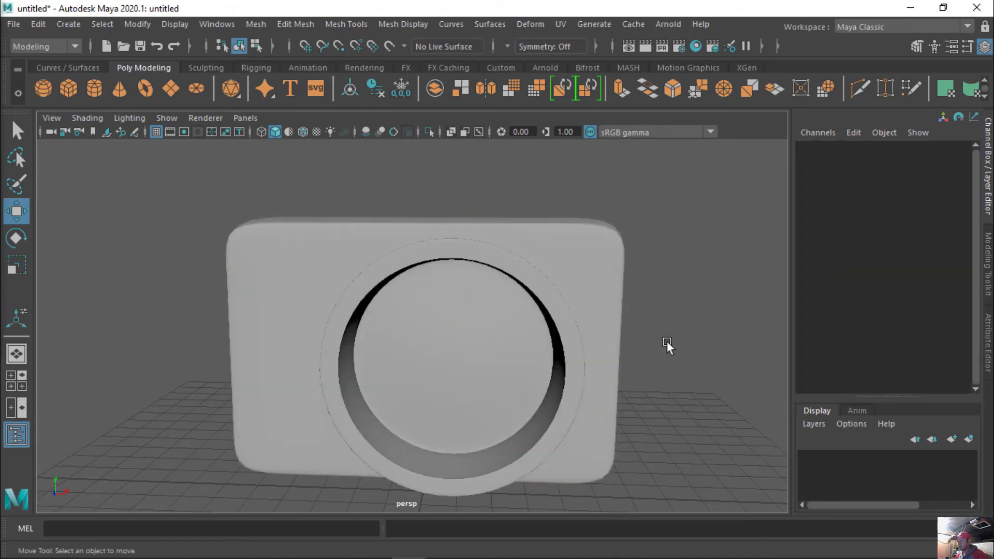
mouse_move(552, 361)
alt+mouse_down()
mouse_move(522, 371)
mouse_move(492, 432)
alt+mouse_up()
alt+right_drag(492, 432, 648, 431)
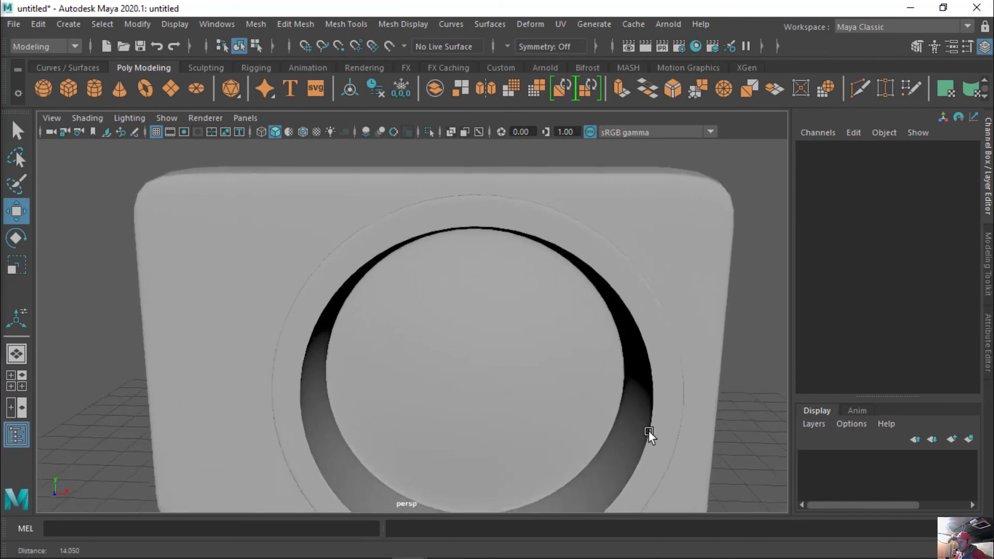
alt+drag(648, 431, 620, 416)
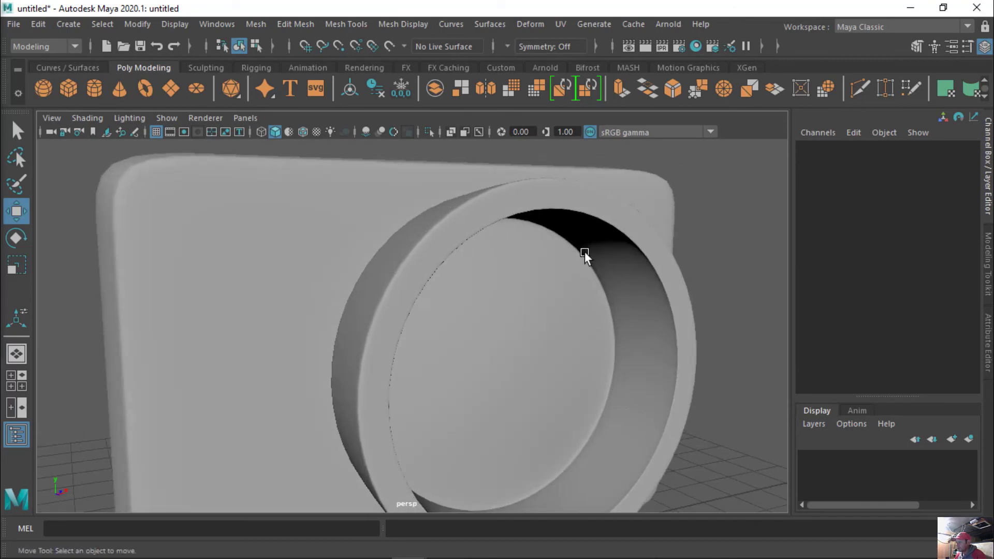
alt+drag(616, 297, 632, 301)
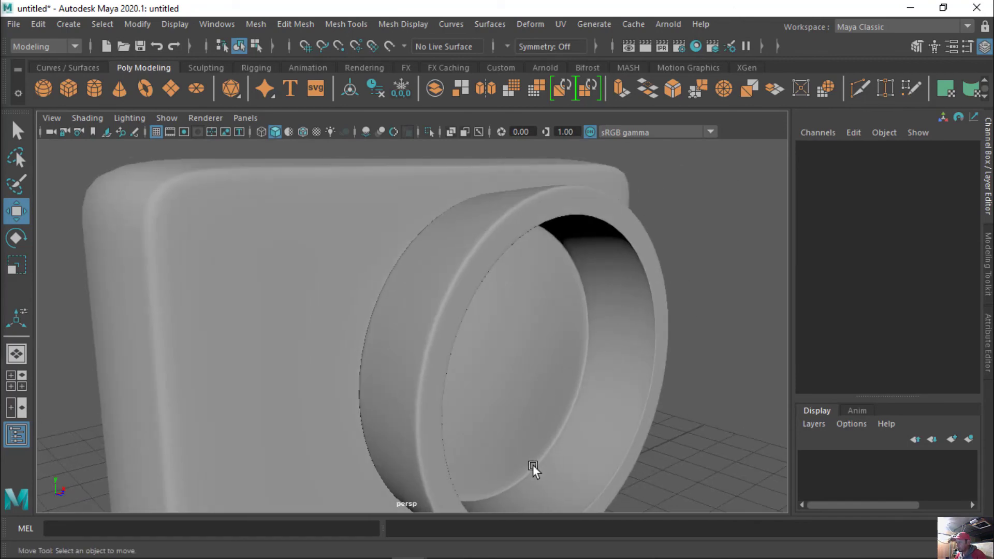
mouse_move(546, 447)
alt+mouse_down()
mouse_move(588, 445)
mouse_move(564, 424)
alt+mouse_up()
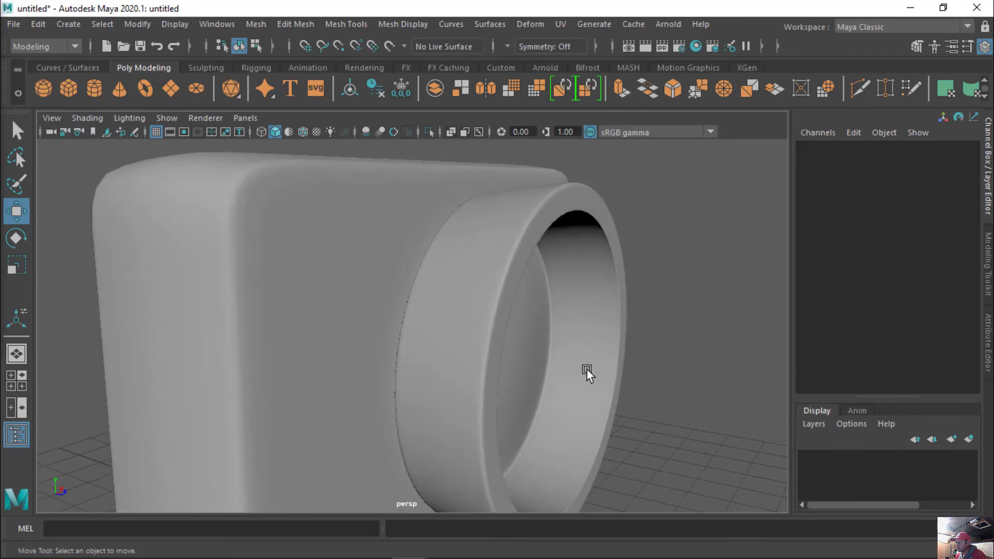
mouse_move(586, 369)
alt+mouse_down()
mouse_move(406, 357)
mouse_move(389, 377)
mouse_move(394, 384)
mouse_move(409, 371)
alt+mouse_up()
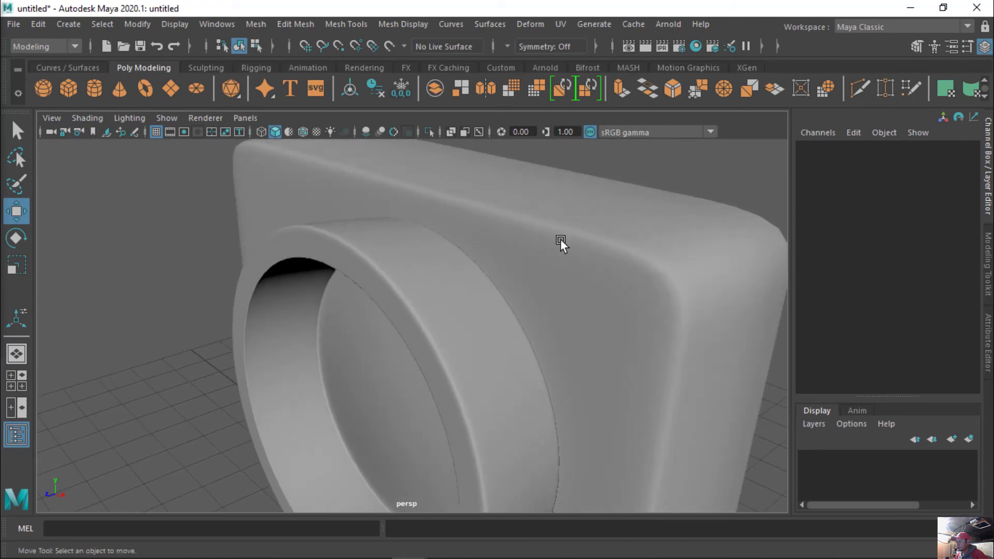
mouse_move(551, 316)
alt+mouse_down()
mouse_move(496, 319)
mouse_move(489, 303)
mouse_move(418, 289)
alt+mouse_up()
mouse_move(393, 336)
alt+mouse_down()
mouse_move(561, 358)
mouse_move(634, 346)
mouse_move(448, 324)
mouse_move(436, 312)
mouse_move(474, 316)
mouse_move(436, 299)
alt+mouse_up()
Select the cube and switch off smooth preview to show the blocky cage
click(440, 306)
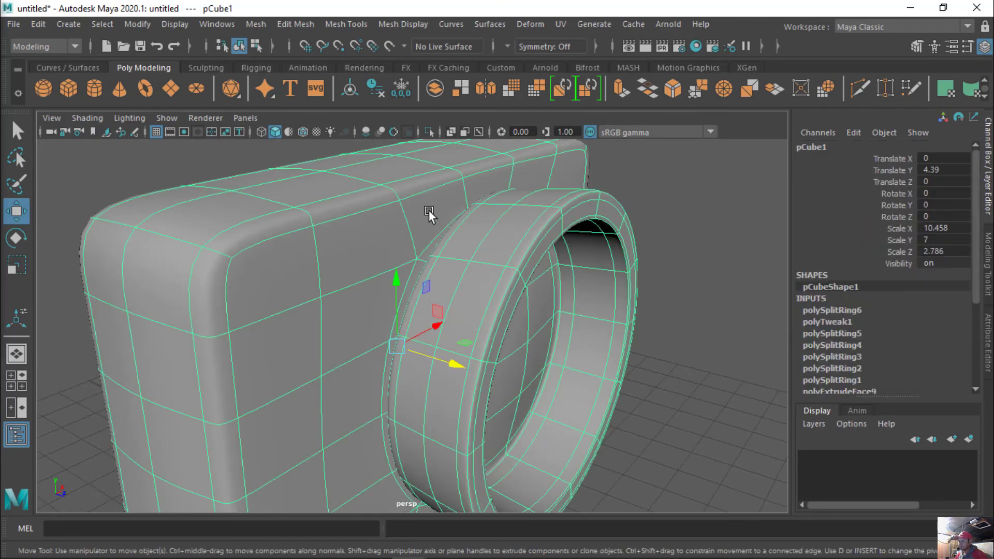
right_drag(471, 157, 480, 125)
key(1)
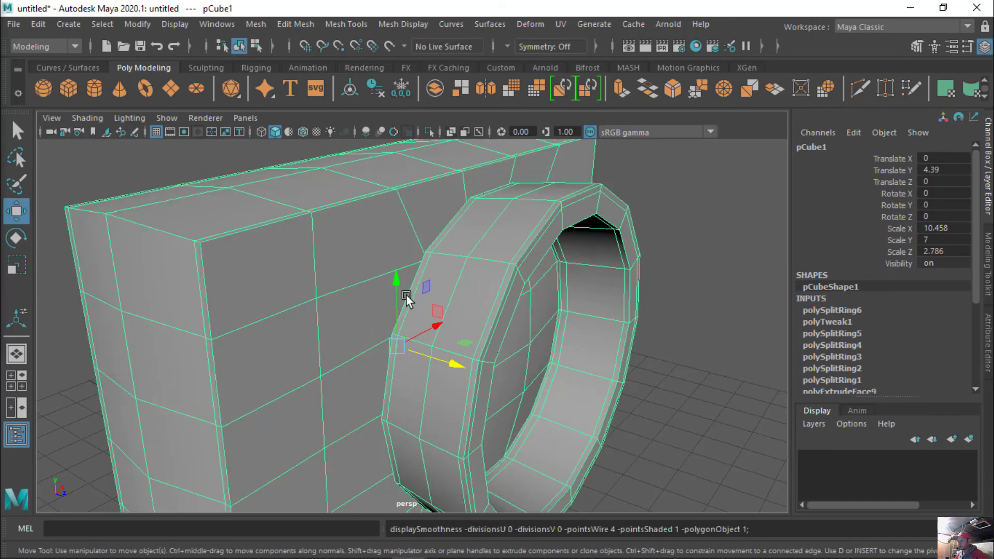
mouse_move(437, 355)
alt+mouse_down()
mouse_move(475, 381)
mouse_move(433, 368)
mouse_move(460, 372)
alt+mouse_up()
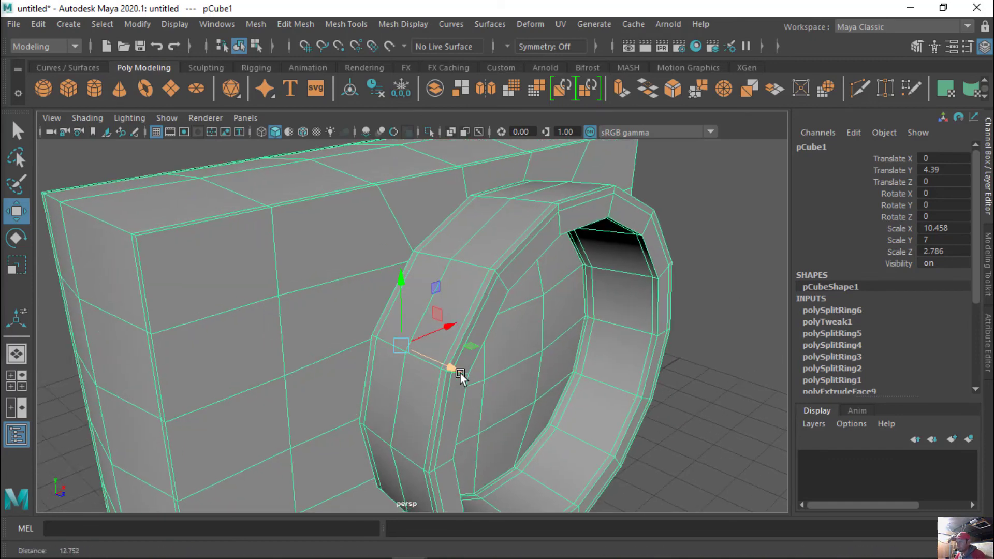
alt+right_drag(459, 372, 567, 399)
mouse_move(567, 399)
alt+mouse_down()
mouse_move(603, 396)
mouse_move(598, 388)
alt+mouse_up()
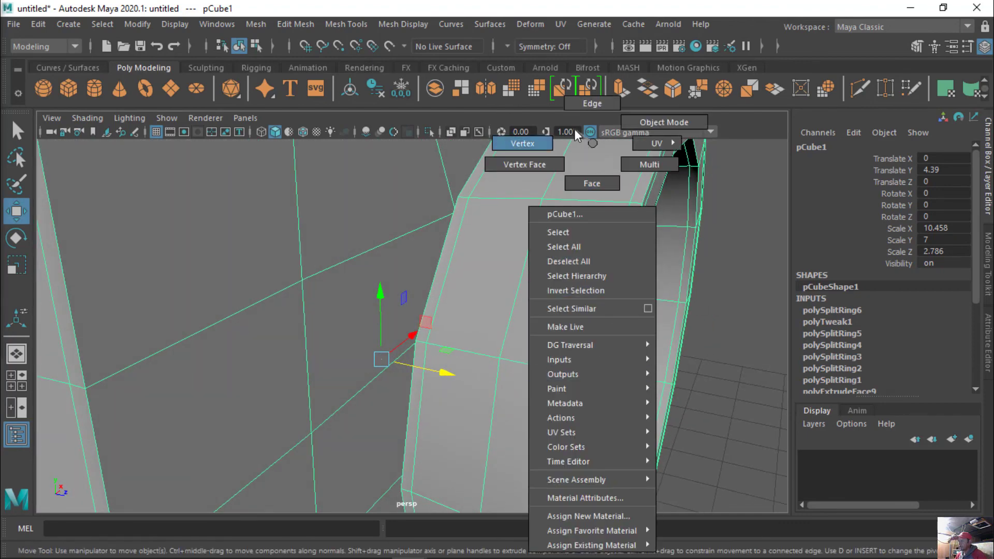
In edge mode, insert two edge loops along the lens barrel
right_drag(590, 142, 595, 105)
click(583, 343)
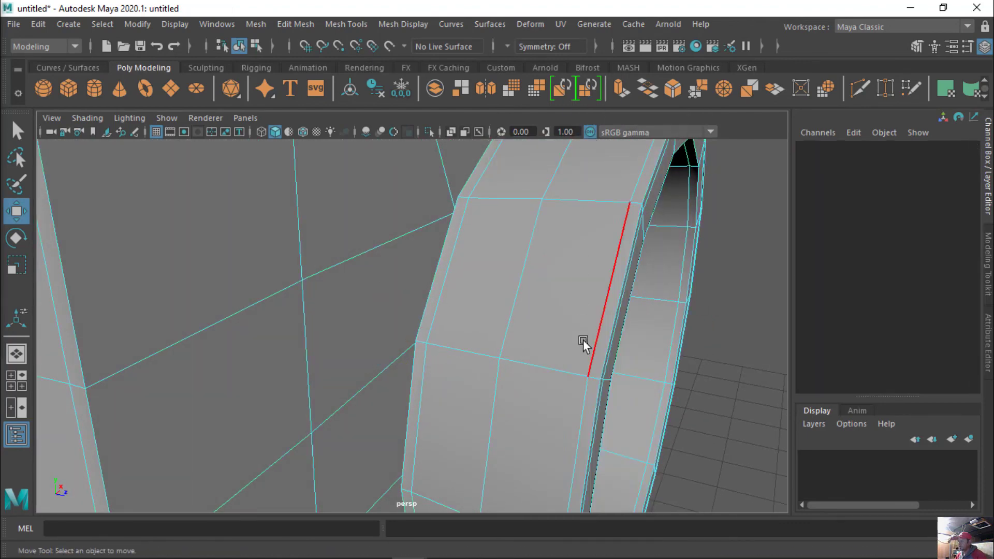
click(594, 375)
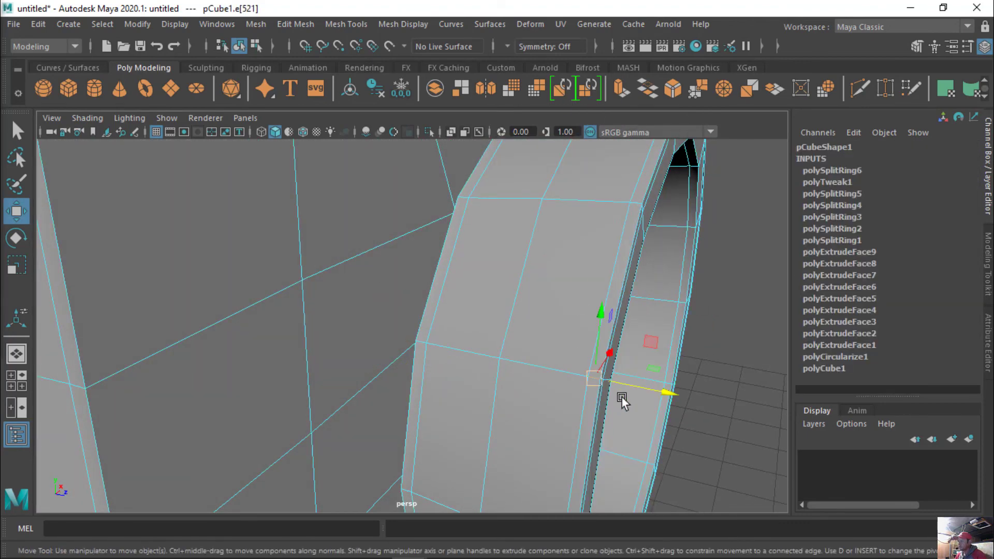
click(303, 27)
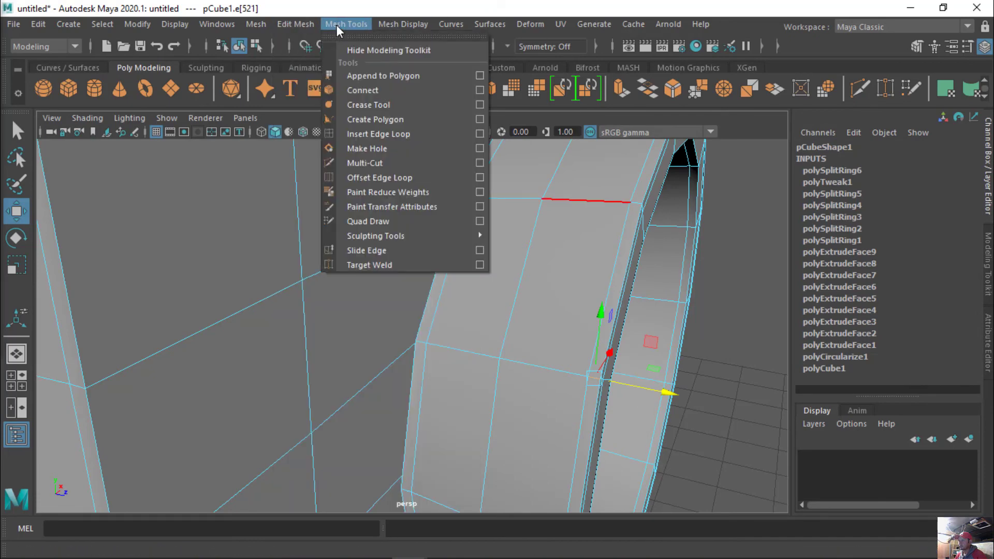
click(366, 135)
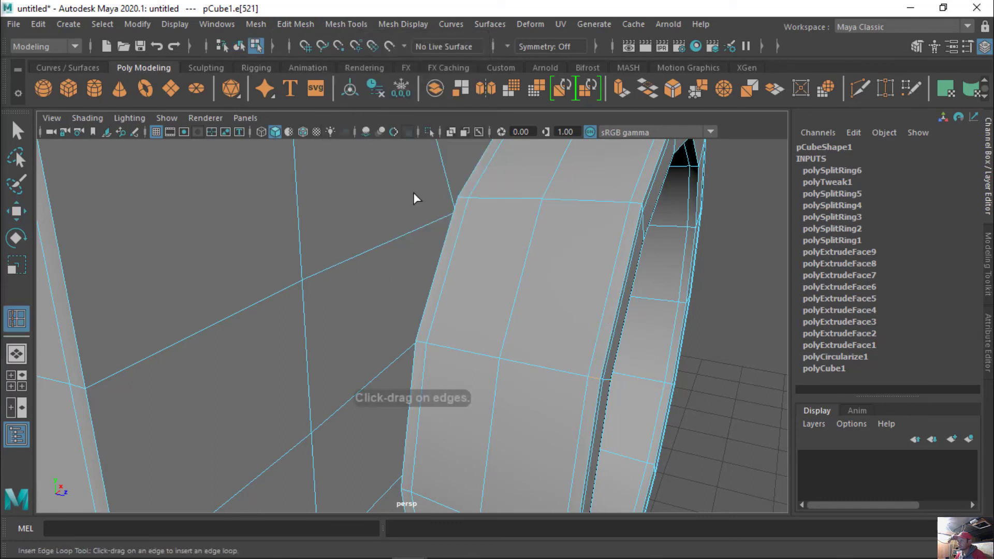
click(595, 377)
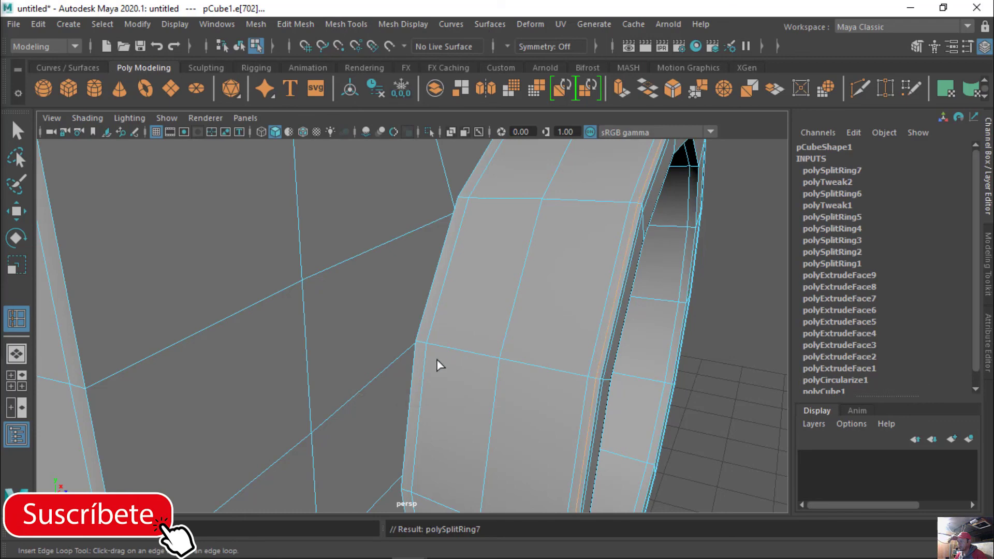
mouse_move(439, 365)
alt+mouse_down()
mouse_move(488, 373)
mouse_move(473, 375)
alt+mouse_up()
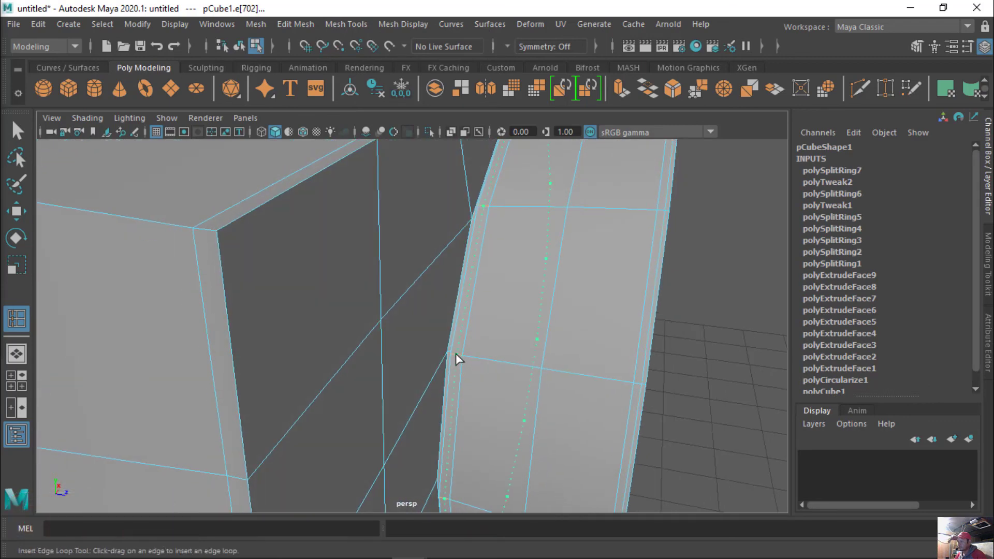
click(456, 354)
Exit the edge loop tool and return the cube to object mode
mouse_move(462, 358)
alt+mouse_down()
mouse_move(470, 339)
mouse_move(322, 277)
mouse_move(230, 271)
mouse_move(329, 311)
mouse_move(317, 306)
alt+mouse_up()
mouse_move(457, 280)
alt+mouse_down()
mouse_move(426, 275)
mouse_move(449, 253)
alt+mouse_up()
key(t)
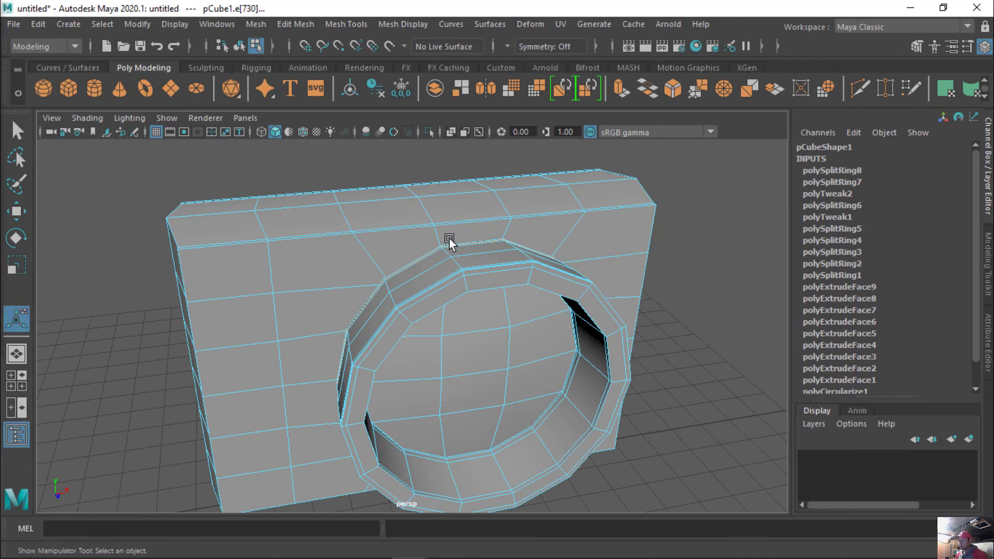
mouse_move(449, 238)
right_down()
mouse_move(489, 107)
mouse_move(496, 122)
right_up()
key(q)
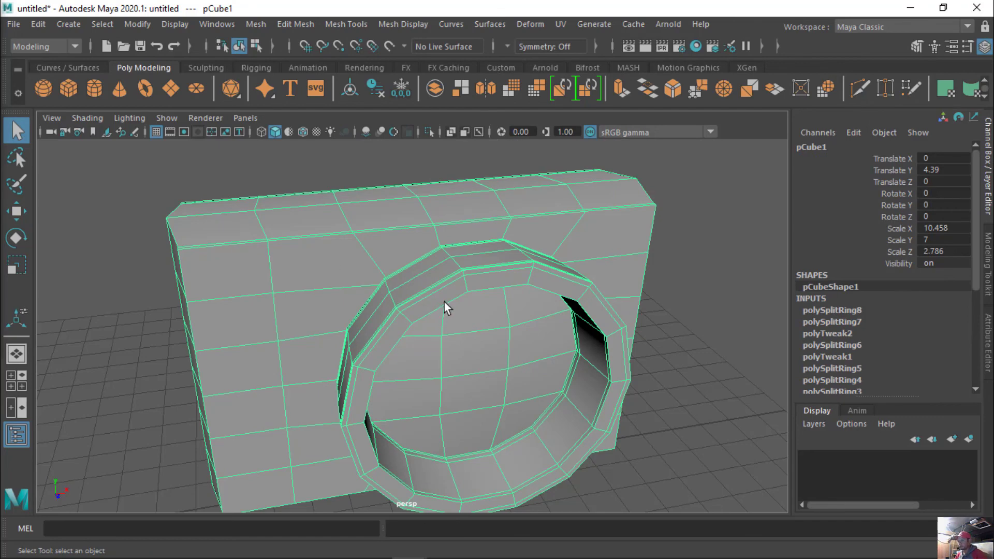
Turn smooth preview back on, deselect, and pull back to a three-quarter view of the camera
key(3)
click(662, 370)
mouse_move(657, 373)
alt+mouse_down()
mouse_move(726, 351)
mouse_move(748, 304)
mouse_move(446, 344)
mouse_move(508, 361)
mouse_move(505, 375)
mouse_move(612, 375)
mouse_move(564, 346)
alt+mouse_up()
alt+right_drag(610, 355, 475, 280)
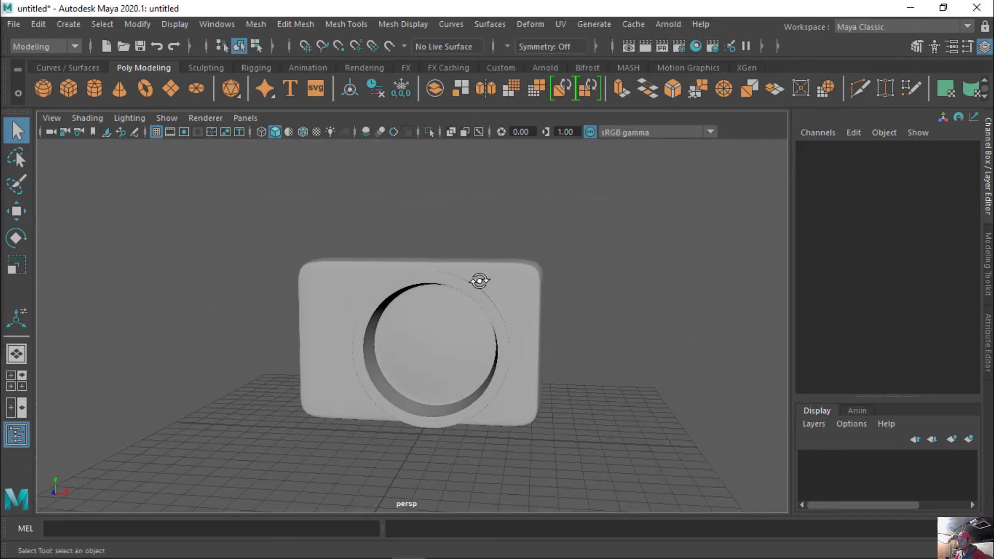
mouse_move(475, 279)
alt+mouse_down()
mouse_move(692, 297)
mouse_move(258, 275)
mouse_move(119, 288)
mouse_move(534, 314)
mouse_move(581, 299)
mouse_move(610, 274)
mouse_move(466, 225)
mouse_move(322, 271)
mouse_move(407, 308)
mouse_move(495, 291)
mouse_move(492, 304)
mouse_move(479, 300)
alt+mouse_up()
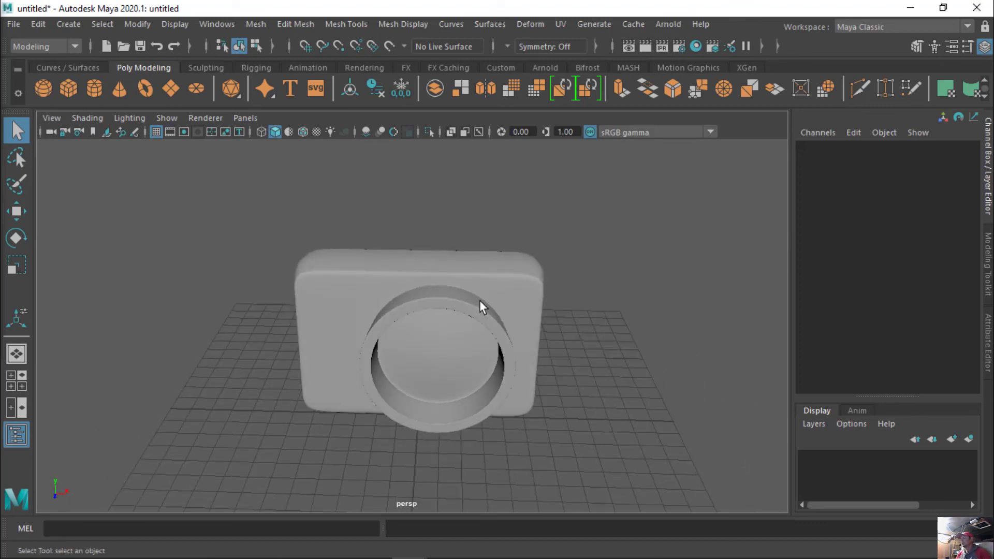